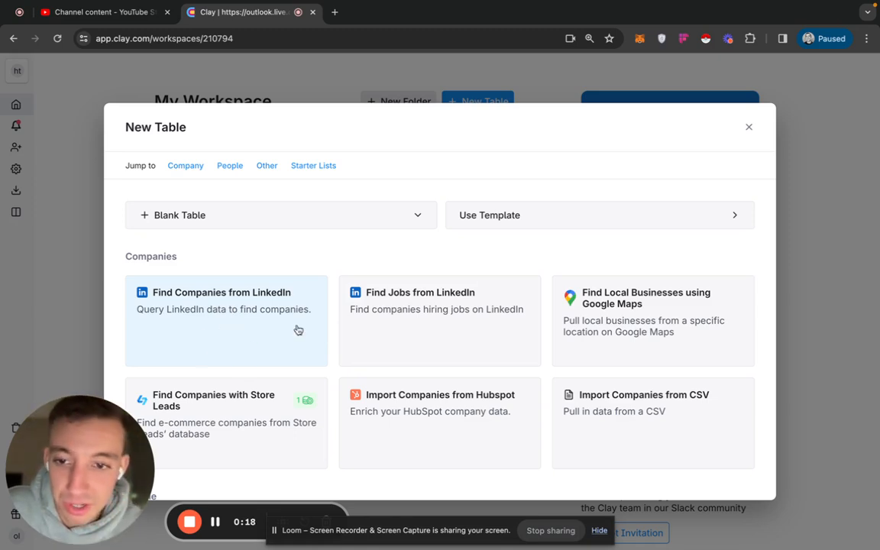
# Step: Start a new table that finds companies from LinkedIn and include the description keyword SaaS
pyautogui.click(227, 339)
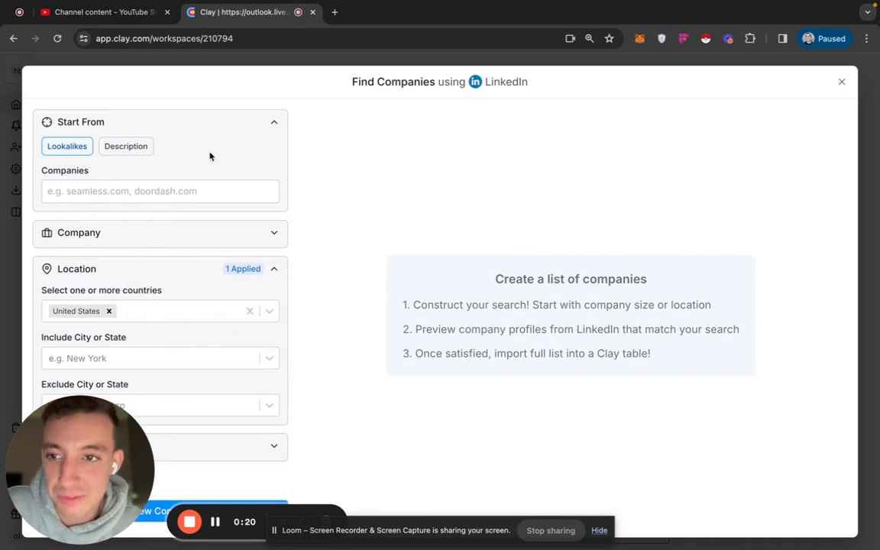
pyautogui.moveTo(66, 441); pyautogui.dragTo(611, 422)
pyautogui.click(176, 231)
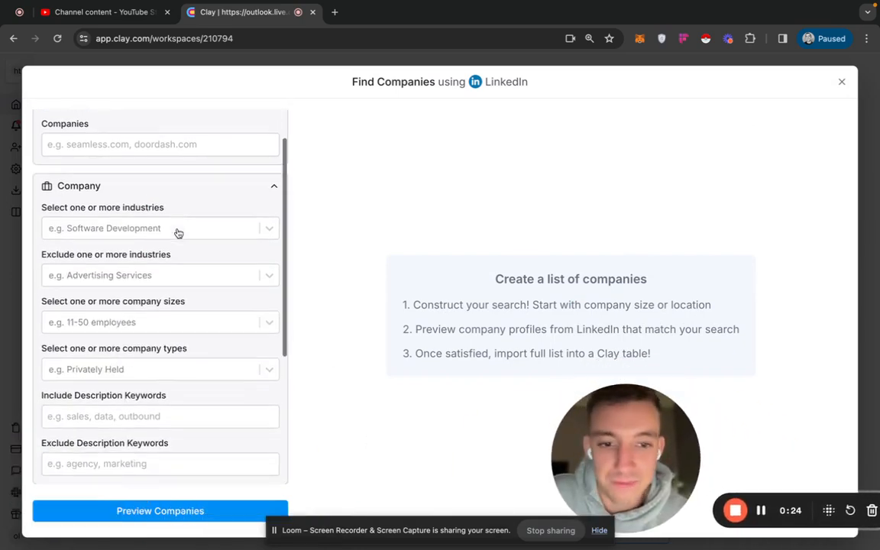
pyautogui.scroll(-3, 181, 308)
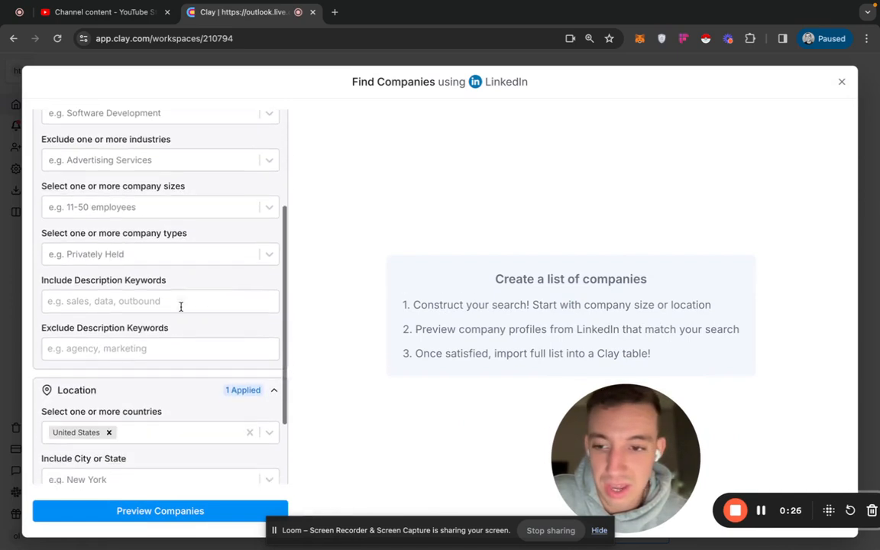
pyautogui.click(127, 296)
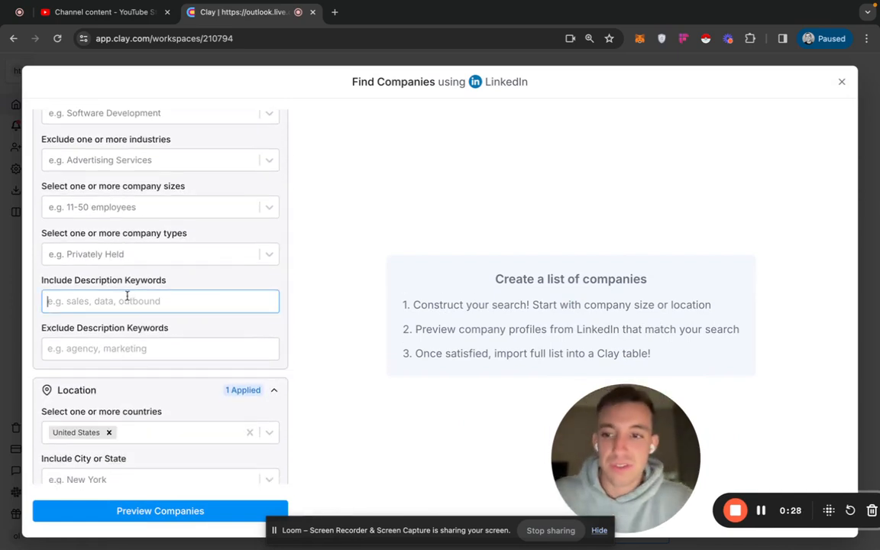
pyautogui.write('SaaS')
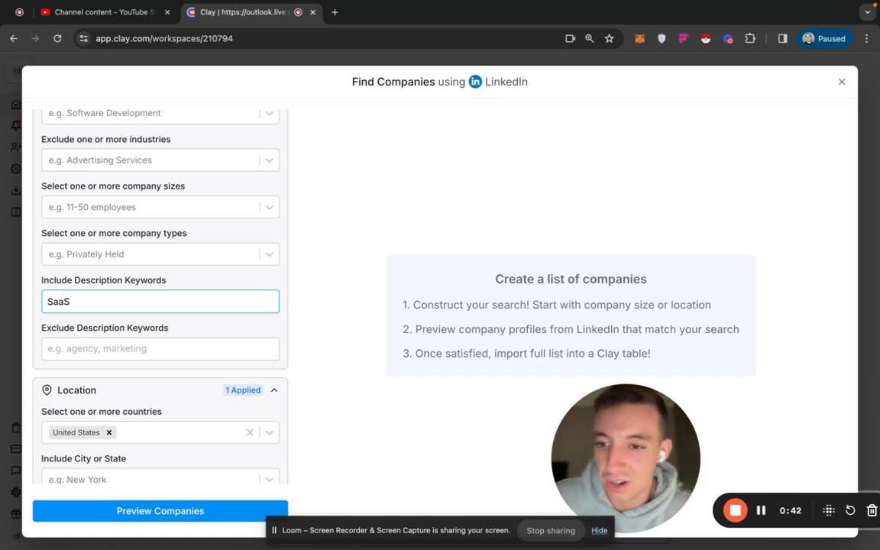
# Step: Exclude the description keywords agency, marketing, consulting, consultant, consultancy and advertising, and set the company size to 11-50 employees
pyautogui.click(109, 350)
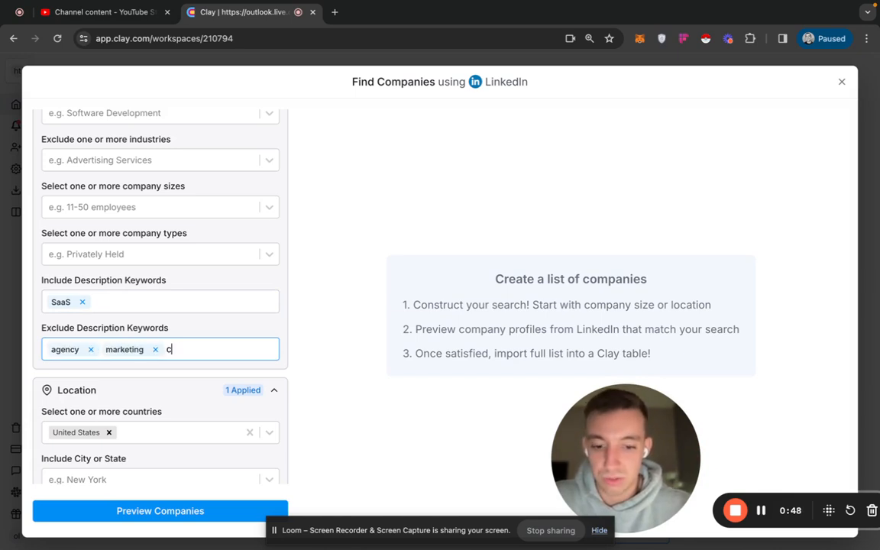
pyautogui.write('consultant consultancy advertising')
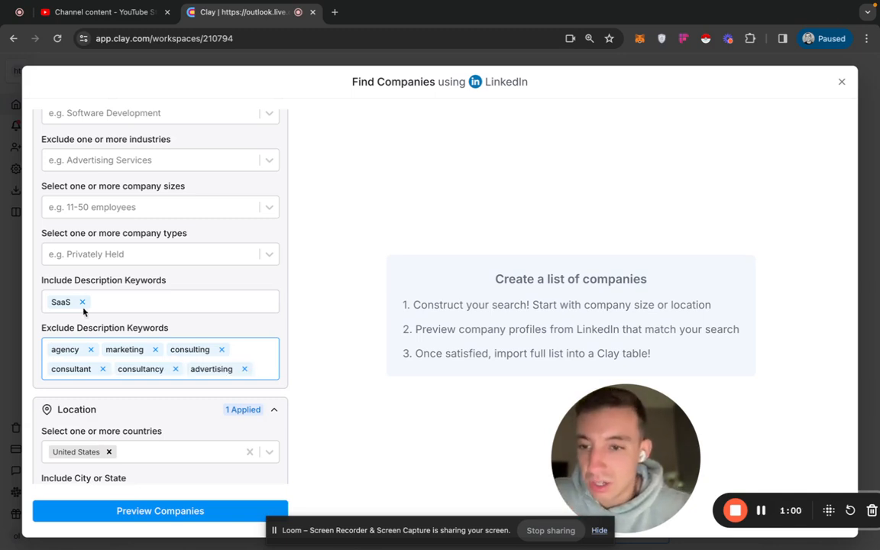
pyautogui.scroll(2, 128, 261)
pyautogui.click(145, 293)
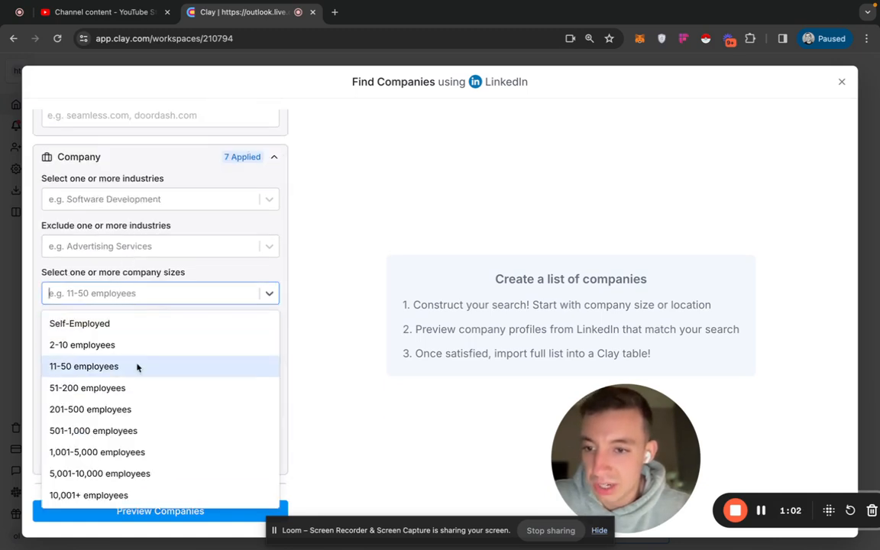
pyautogui.click(134, 365)
pyautogui.click(278, 276)
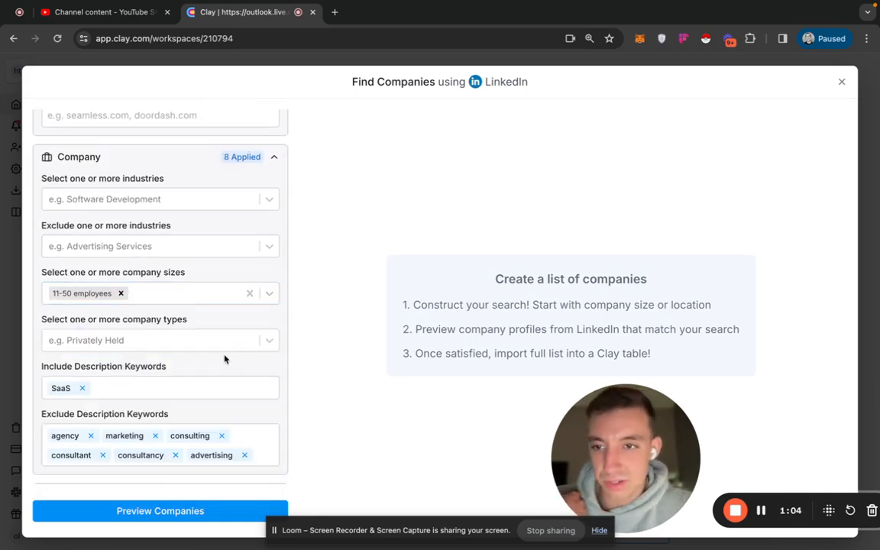
# Step: Base the company search on the description "companies building sales prospecting"
pyautogui.scroll(2, 224, 359)
pyautogui.scroll(-6, 224, 359)
pyautogui.scroll(6, 224, 359)
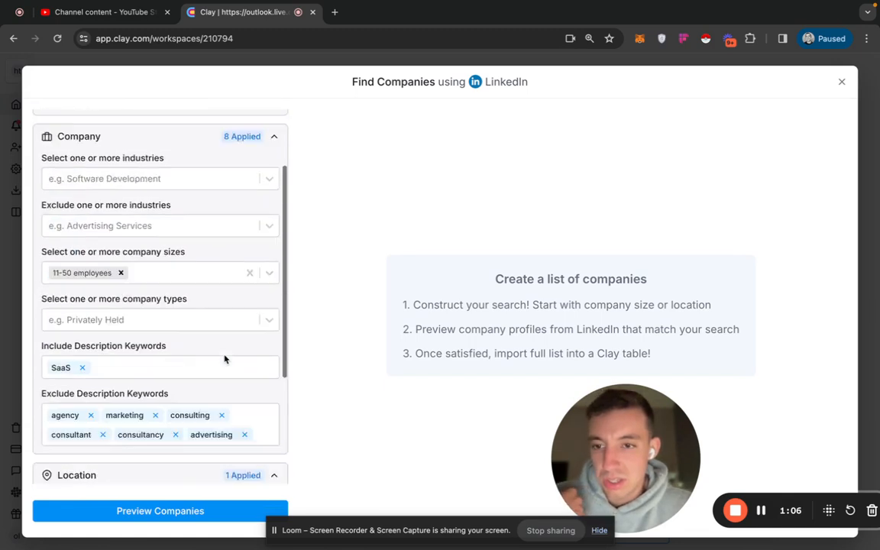
pyautogui.click(126, 147)
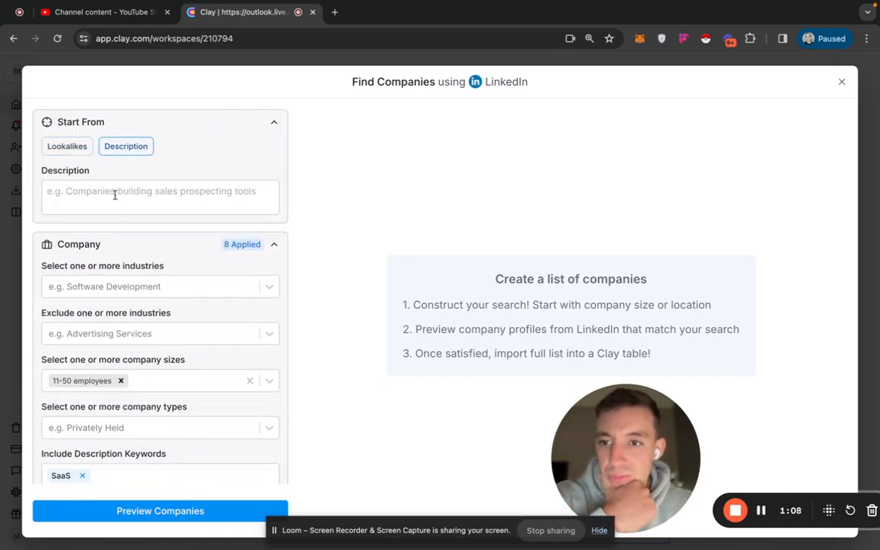
pyautogui.write('co')
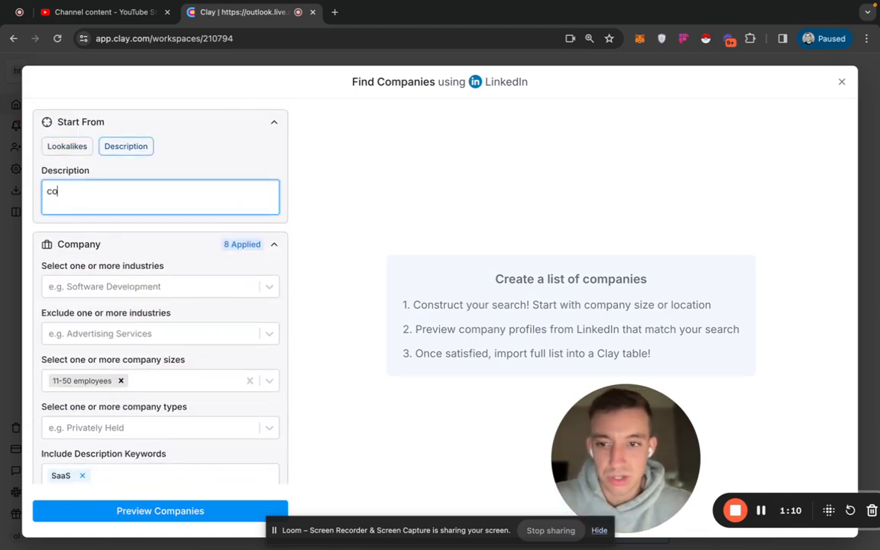
pyautogui.write('mpanies building sales prospecting')
# Step: Remove SaaS from the included description keywords, preview the matching companies and look through the results
pyautogui.scroll(-5, 172, 305)
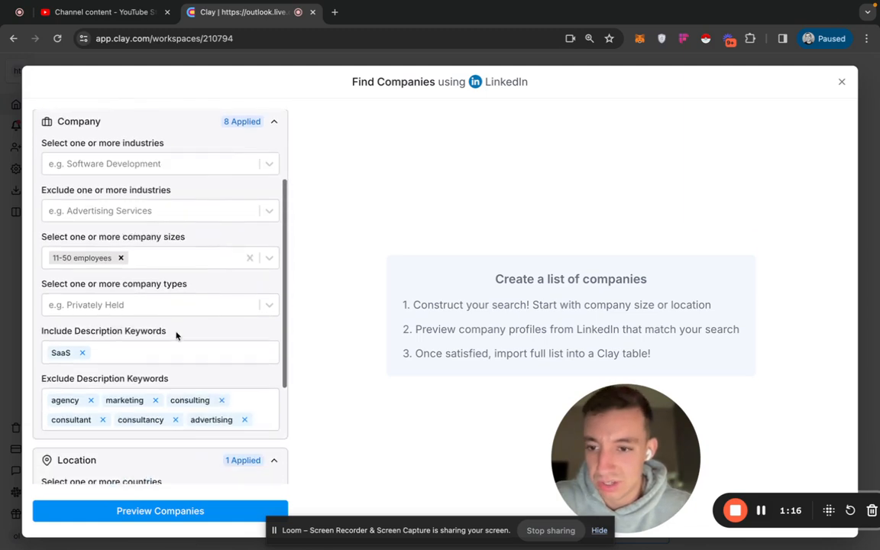
pyautogui.scroll(2, 145, 382)
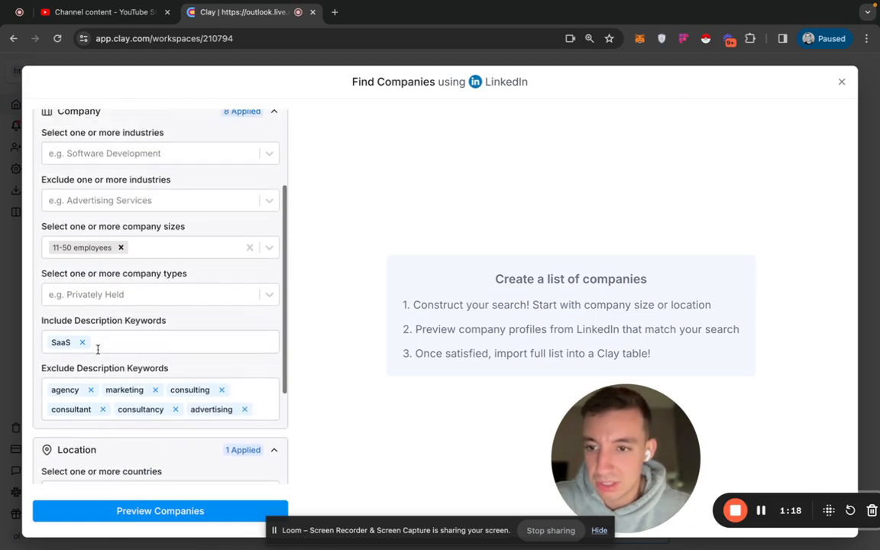
pyautogui.scroll(4, 191, 334)
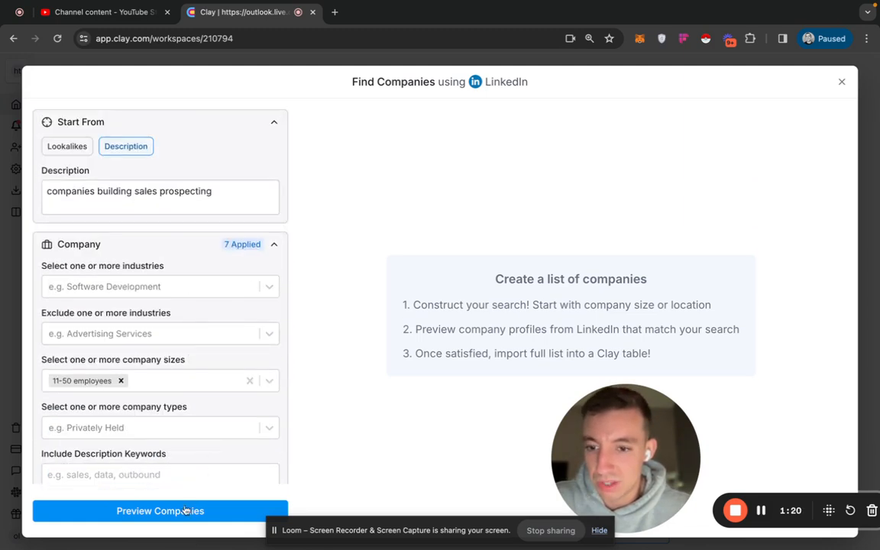
pyautogui.click(158, 512)
pyautogui.scroll(-8, 172, 417)
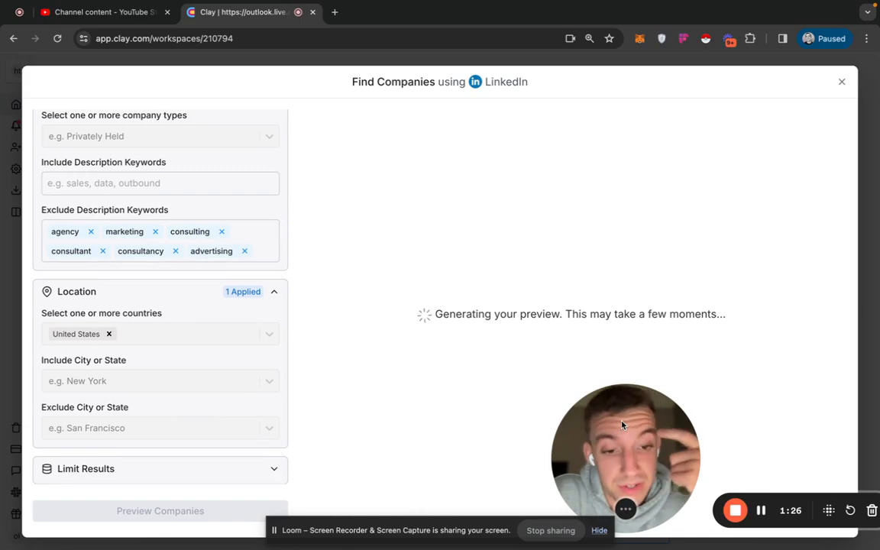
pyautogui.scroll(-1, 499, 309)
pyautogui.scroll(1, 499, 309)
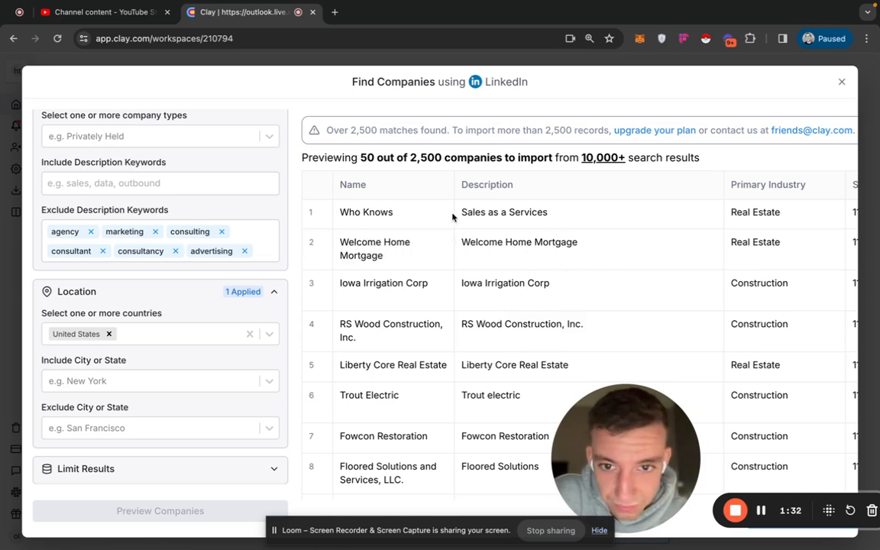
pyautogui.hscroll(6, 428, 295)
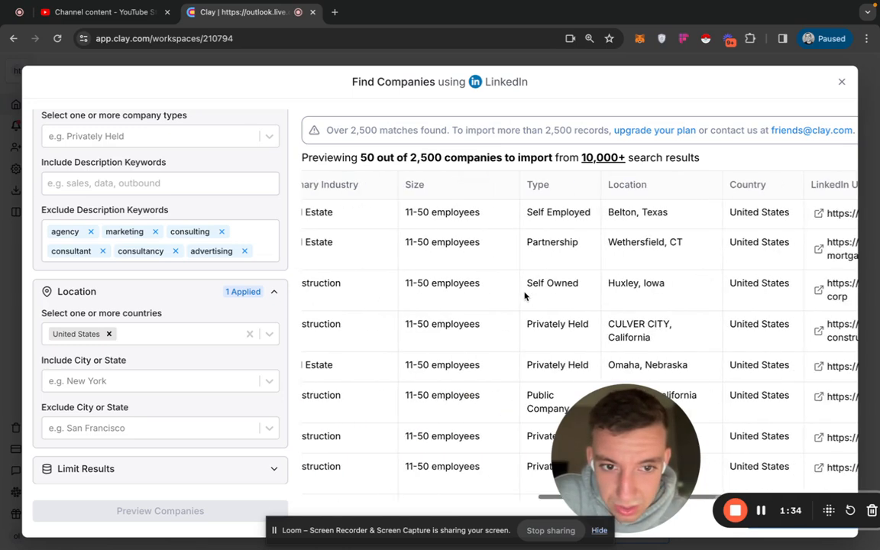
pyautogui.hscroll(-4, 525, 296)
pyautogui.hscroll(-3, 524, 296)
# Step: Limit the company search to the Software Development industry
pyautogui.scroll(5, 118, 310)
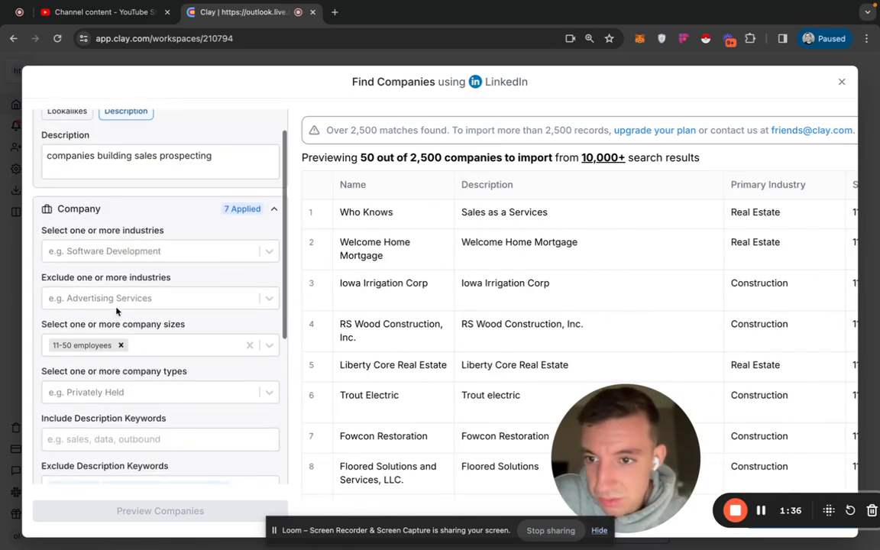
pyautogui.click(120, 252)
pyautogui.write('s')
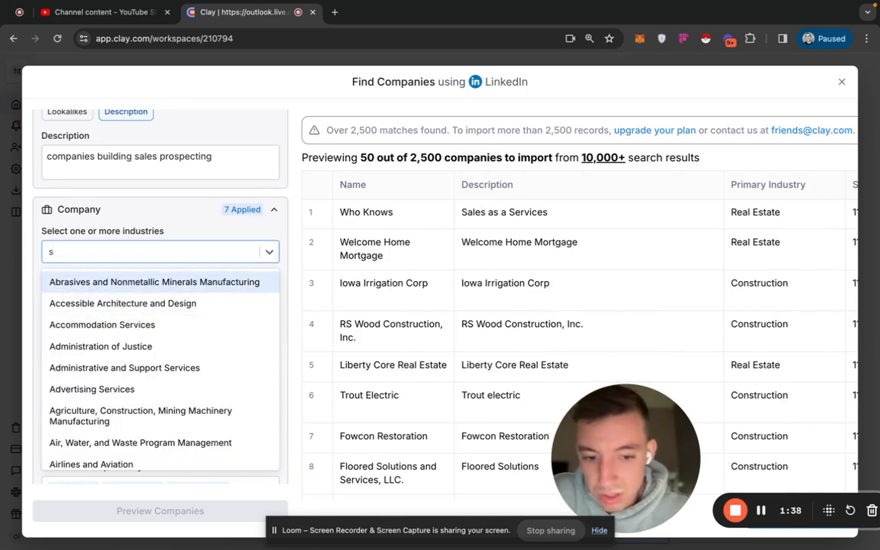
pyautogui.write('oft')
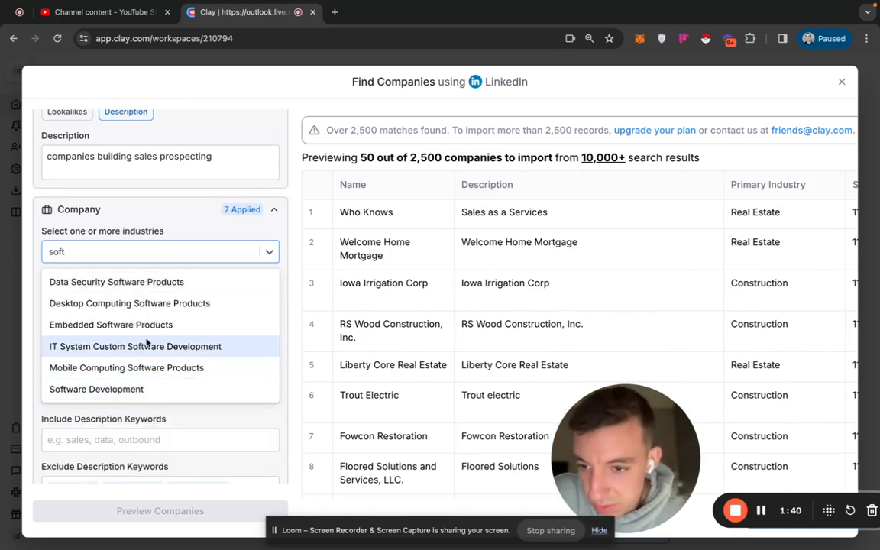
pyautogui.click(153, 390)
pyautogui.scroll(-1, 182, 412)
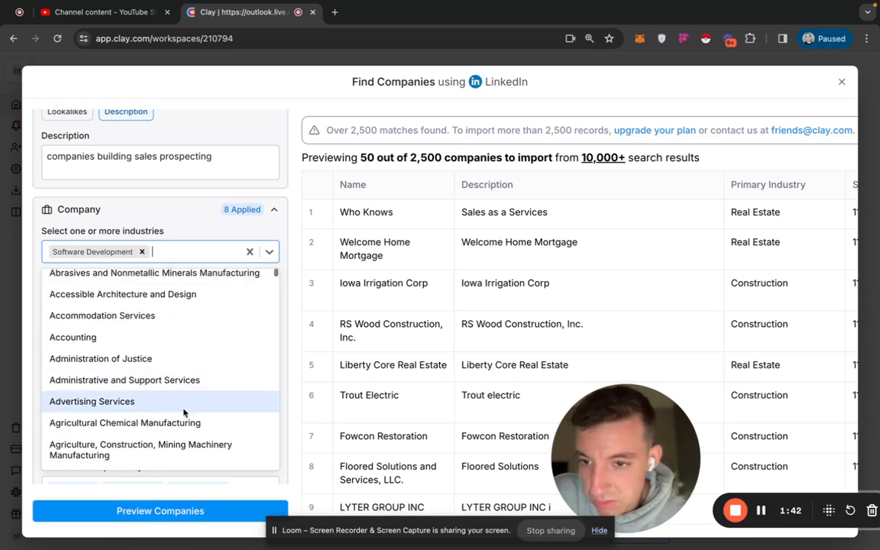
pyautogui.click(173, 195)
# Step: Include the description keywords SaaS and software in the company search
pyautogui.scroll(-1, 118, 382)
pyautogui.click(106, 404)
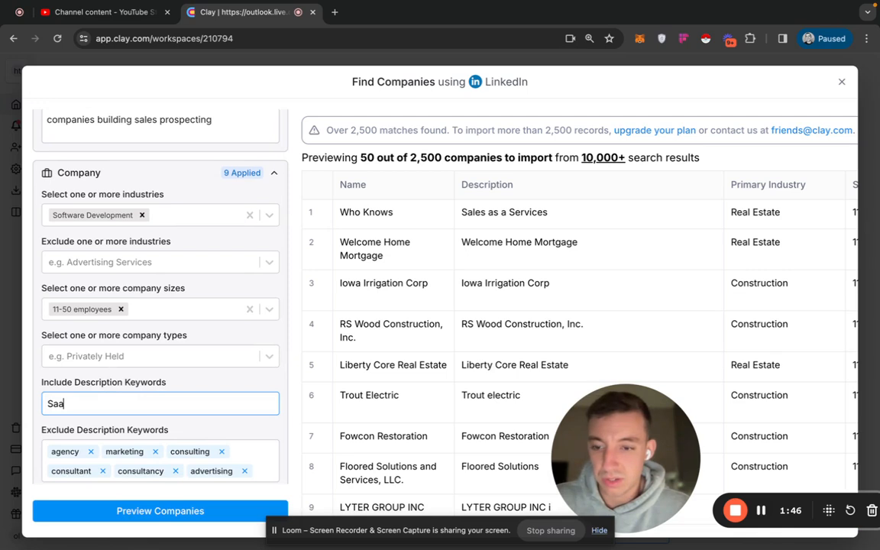
pyautogui.write('software')
pyautogui.press('Return')
# Step: Extend the search description to "companies building sales prospecting tools" and preview the matching companies
pyautogui.scroll(2, 162, 385)
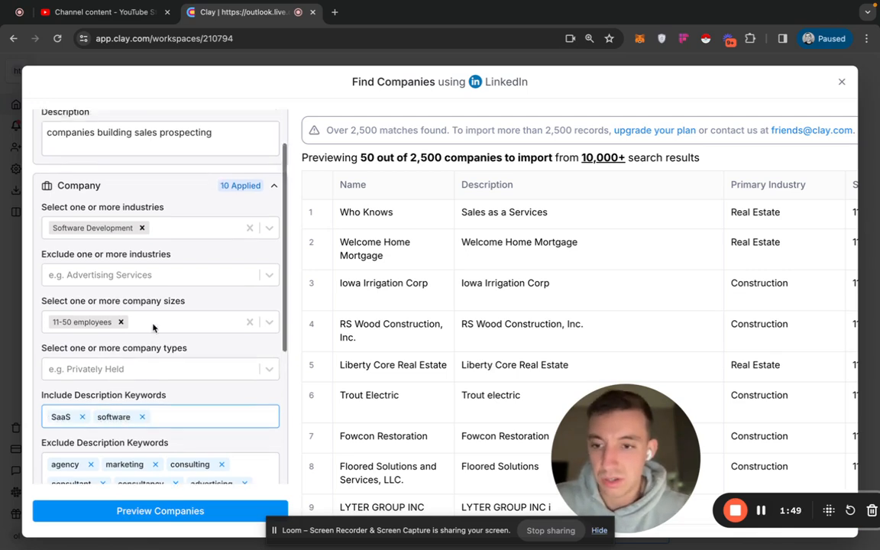
pyautogui.write('tools')
pyautogui.click(165, 511)
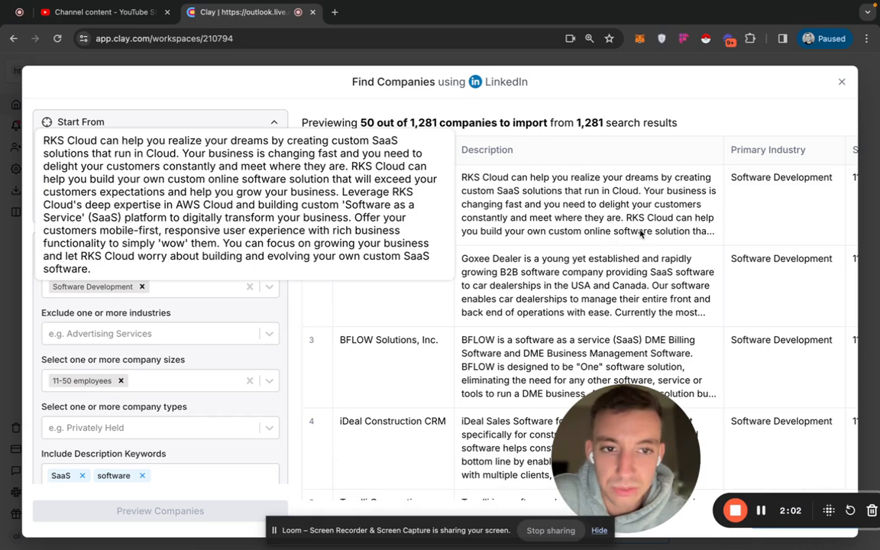
# Step: Replace the United States with the United Kingdom as the search country and preview the companies again
pyautogui.scroll(-4, 147, 294)
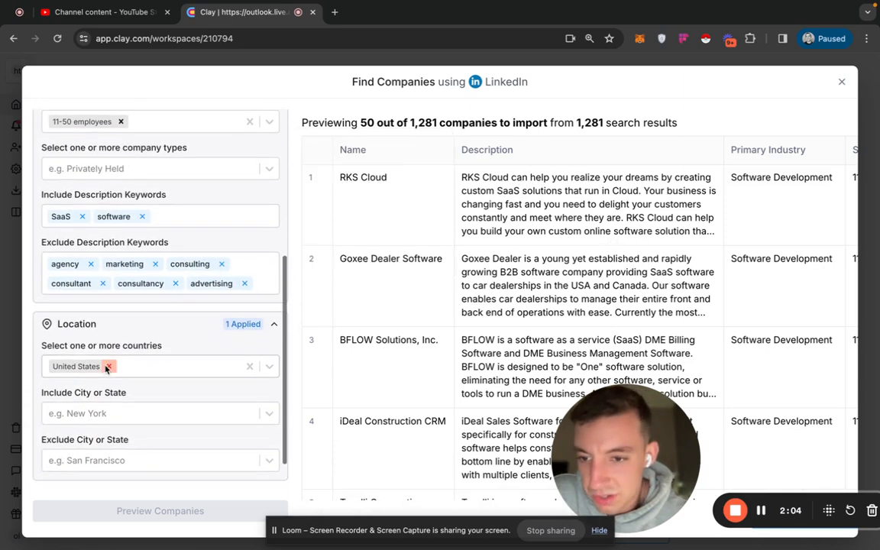
pyautogui.click(107, 367)
pyautogui.write('united')
pyautogui.click(113, 418)
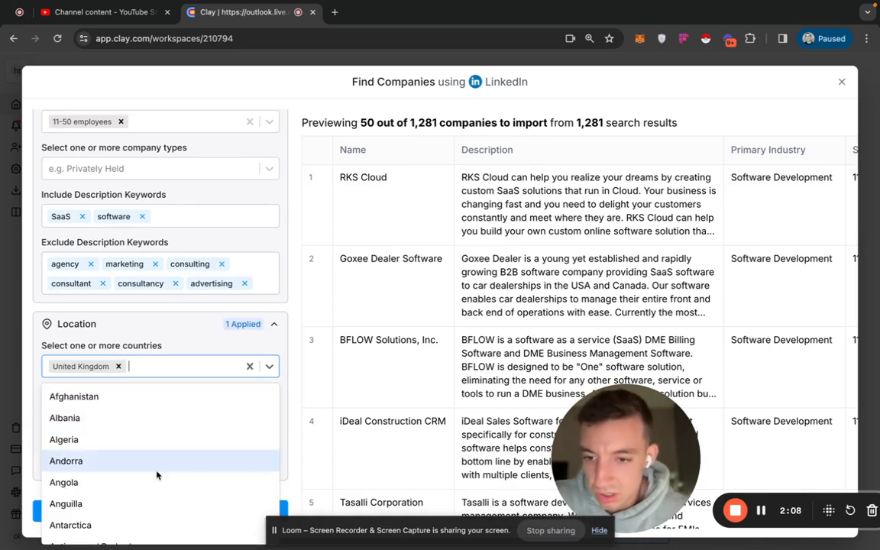
pyautogui.click(269, 313)
pyautogui.click(155, 512)
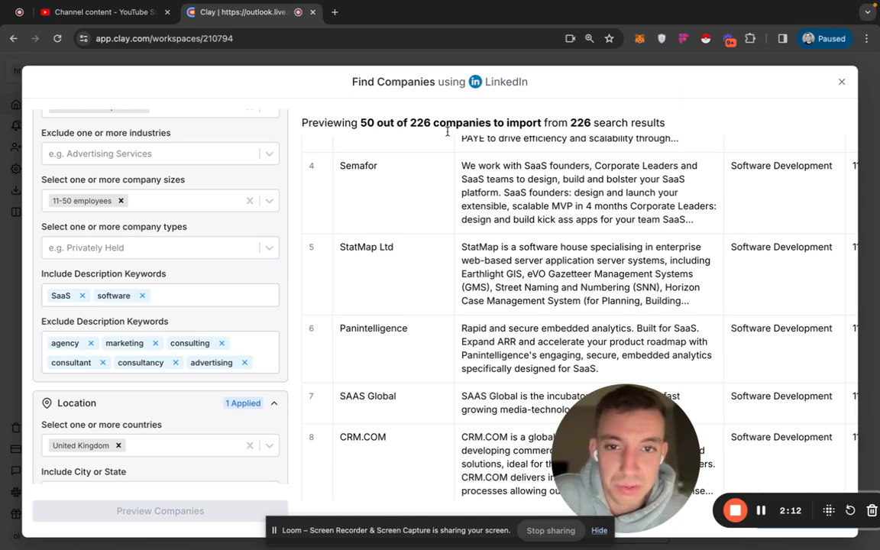
# Step: Import all the previewed companies to a new table with only the Basic Profile and no additional enrichments
pyautogui.hscroll(10, 413, 314)
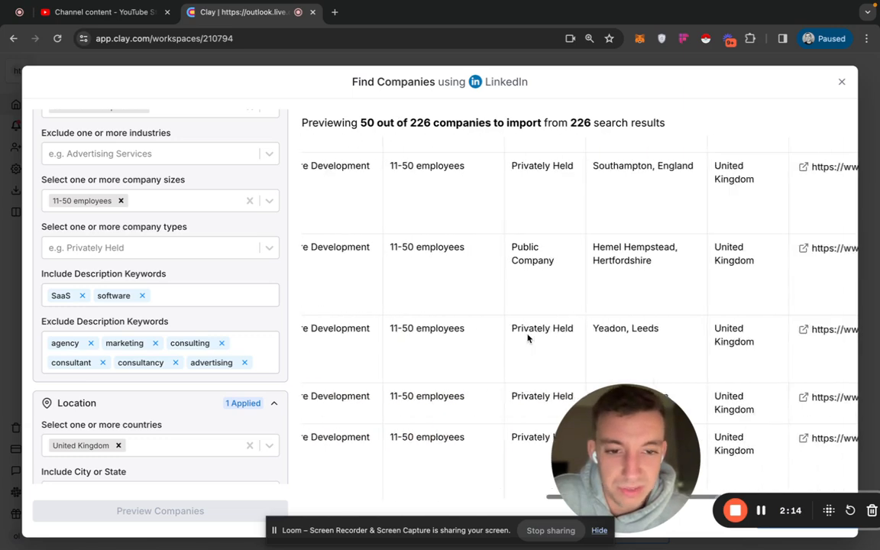
pyautogui.moveTo(619, 439); pyautogui.dragTo(174, 288)
pyautogui.hscroll(3, 589, 365)
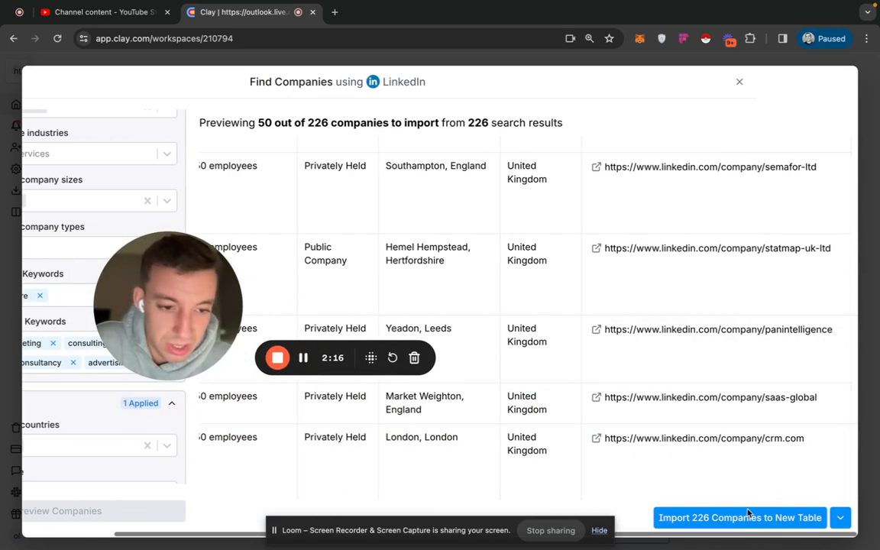
pyautogui.click(747, 518)
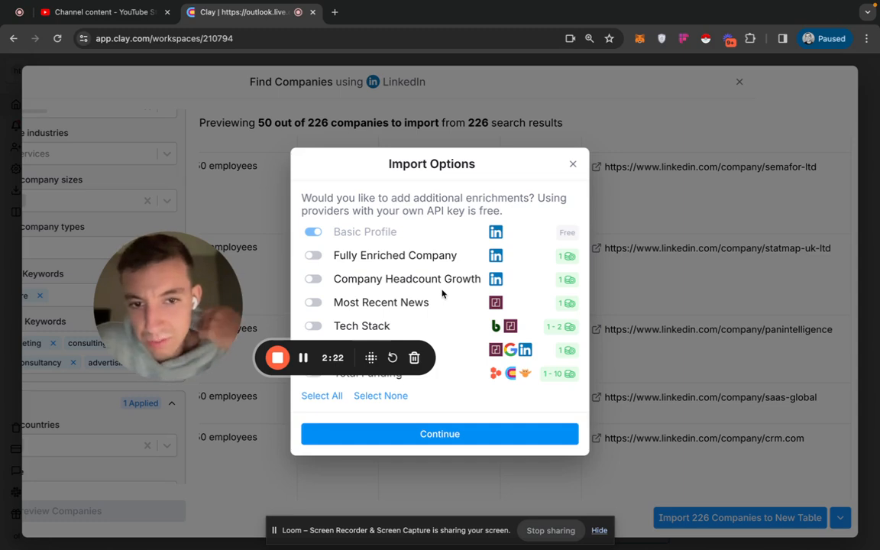
pyautogui.moveTo(183, 303)
pyautogui.mouseDown()
pyautogui.moveTo(196, 413)
pyautogui.moveTo(185, 318)
pyautogui.mouseUp()
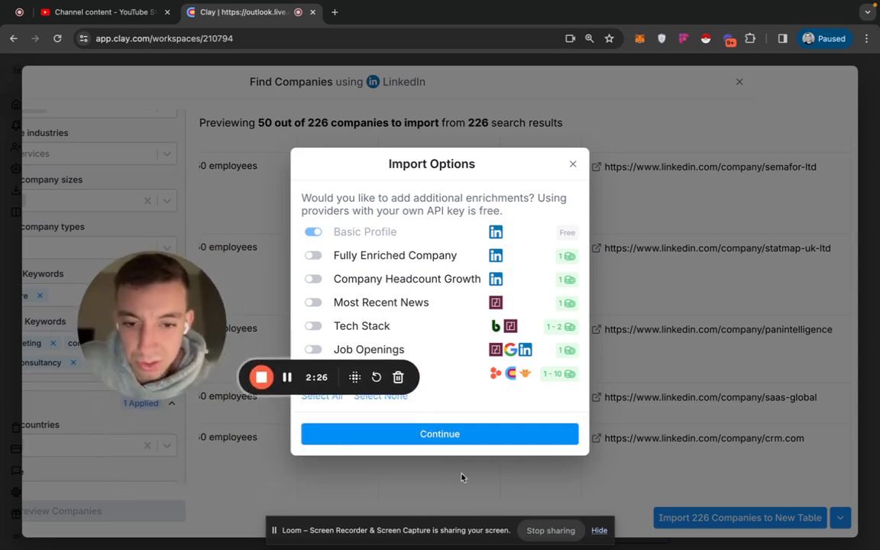
pyautogui.click(445, 436)
pyautogui.moveTo(151, 277); pyautogui.dragTo(390, 332)
pyautogui.scroll(2, 172, 260)
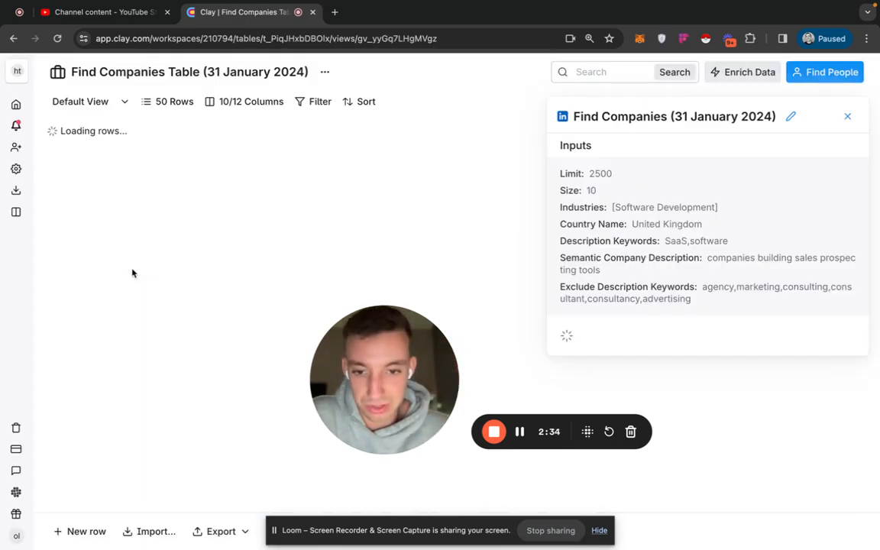
# Step: Close the import details and look across the imported companies' columns, such as industry, size, type and location
pyautogui.moveTo(1, 279)
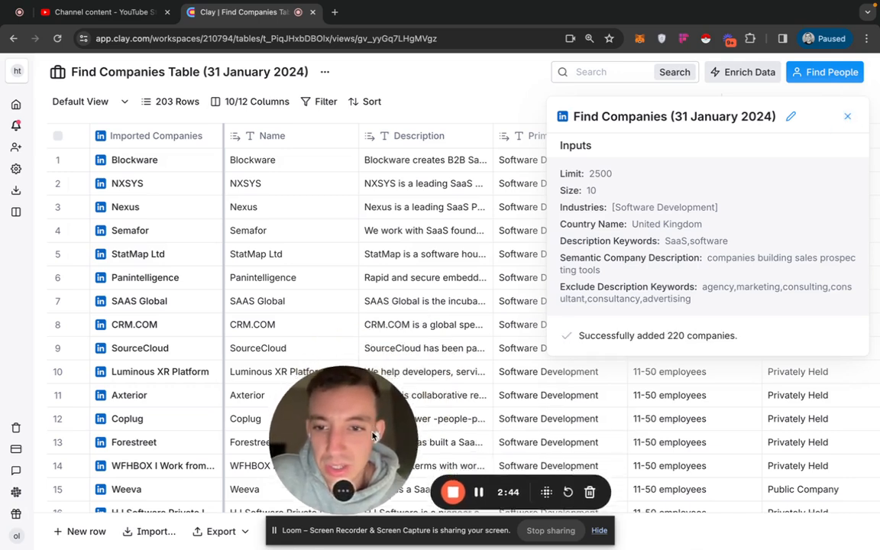
pyautogui.click(849, 119)
pyautogui.hscroll(10, 586, 279)
pyautogui.hscroll(-6, 587, 280)
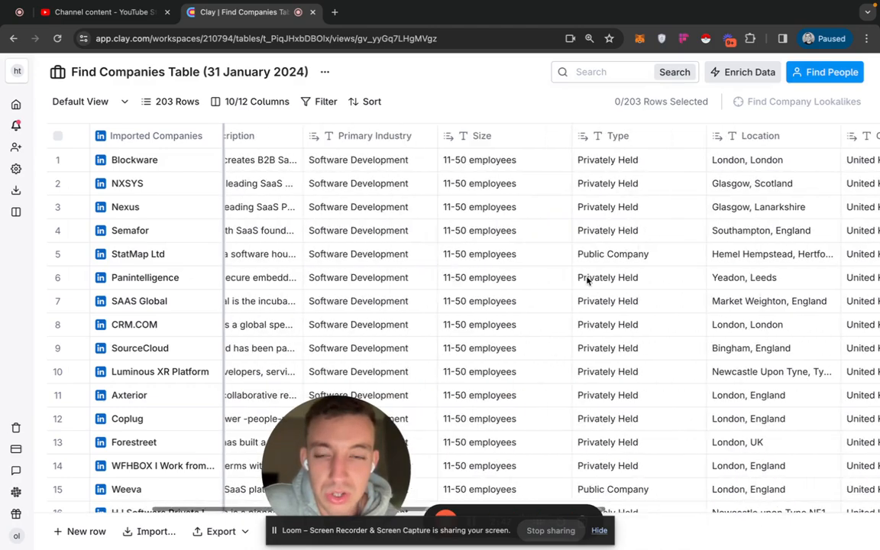
# Step: Review the imported companies' industry, location, country, domain and LinkedIn URL columns
pyautogui.hscroll(-3, 587, 280)
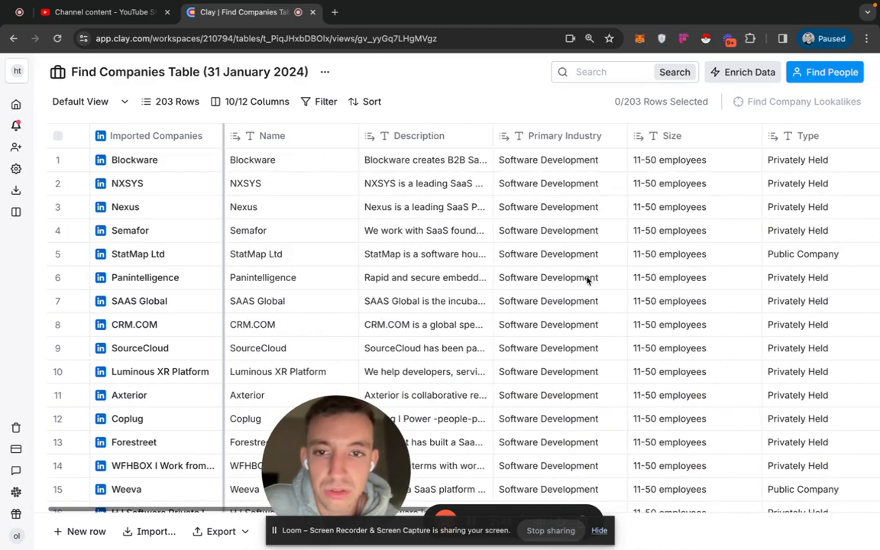
pyautogui.click(540, 234)
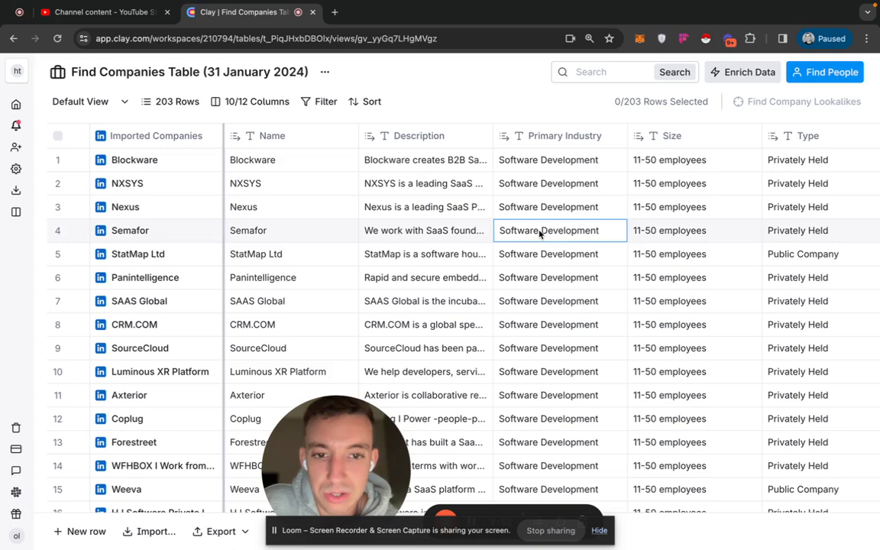
pyautogui.click(538, 258)
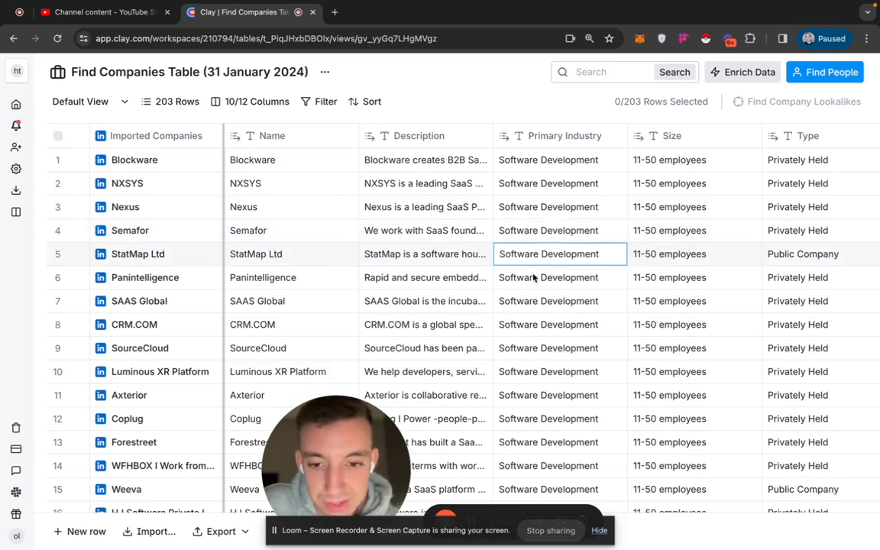
pyautogui.moveTo(357, 463); pyautogui.dragTo(274, 344)
pyautogui.hscroll(2, 425, 259)
pyautogui.hscroll(10, 424, 259)
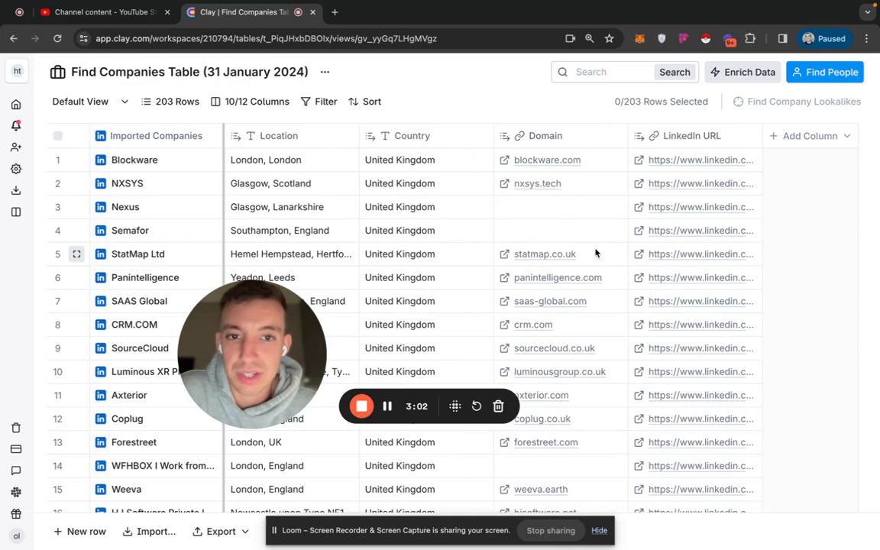
pyautogui.hscroll(-10, 596, 253)
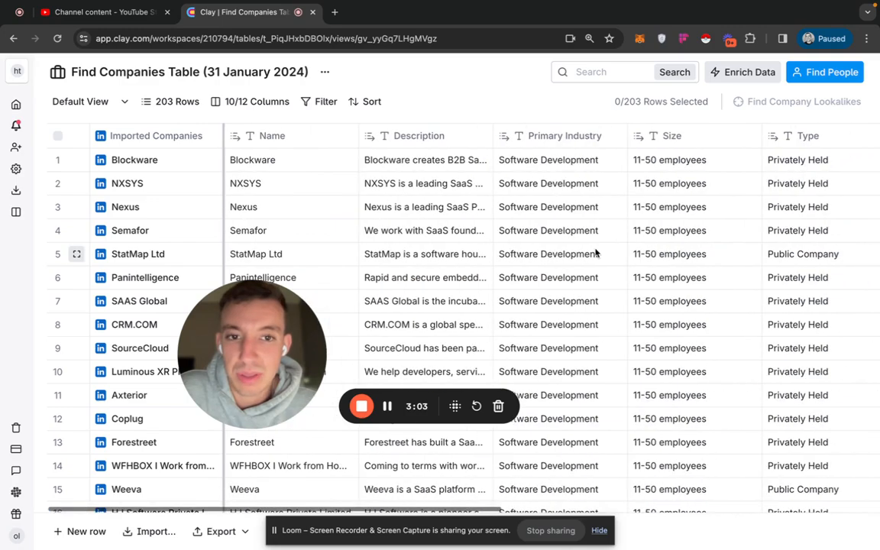
# Step: Start a people search for the imported companies and include Marketing Manager as a job title
pyautogui.click(824, 72)
pyautogui.moveTo(232, 339); pyautogui.dragTo(552, 174)
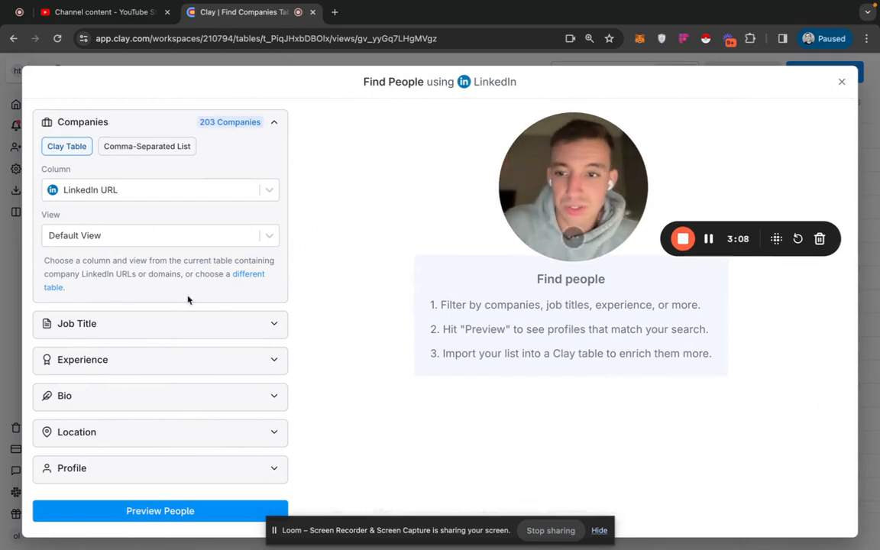
pyautogui.click(159, 329)
pyautogui.click(52, 415)
pyautogui.write('marketing')
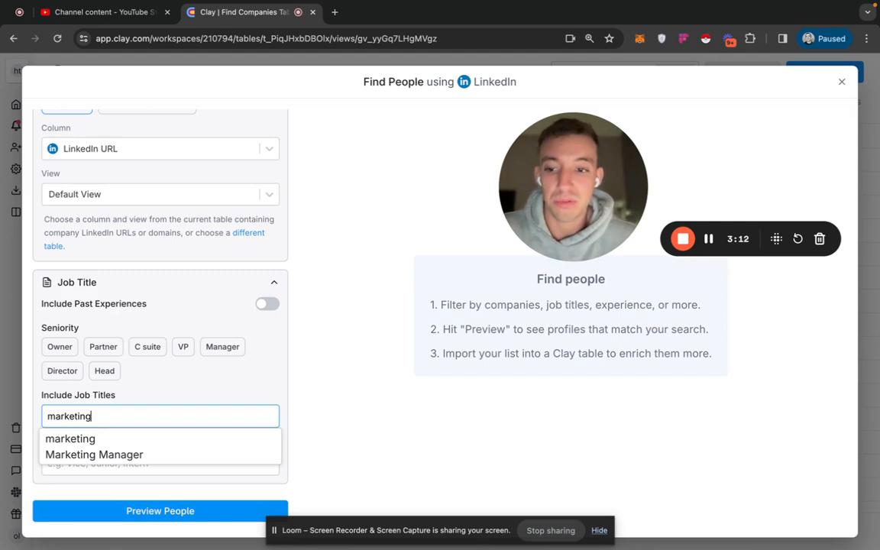
pyautogui.click(115, 454)
# Step: Add director of marketing, head of marketing, digital marketing director and SEO manager to the included job titles
pyautogui.write('director of marketi')
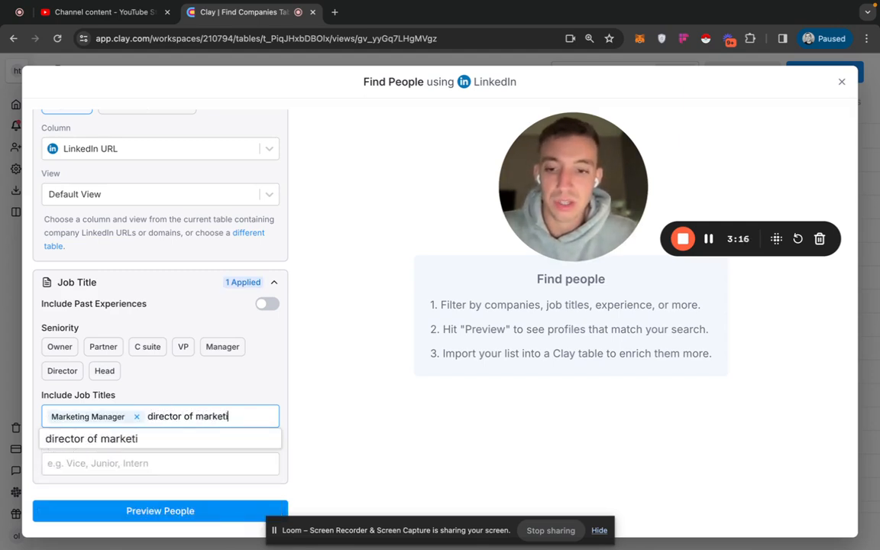
pyautogui.write('ng')
pyautogui.press('Return')
pyautogui.write('head of marketing')
pyautogui.press('Return')
pyautogui.write('digital')
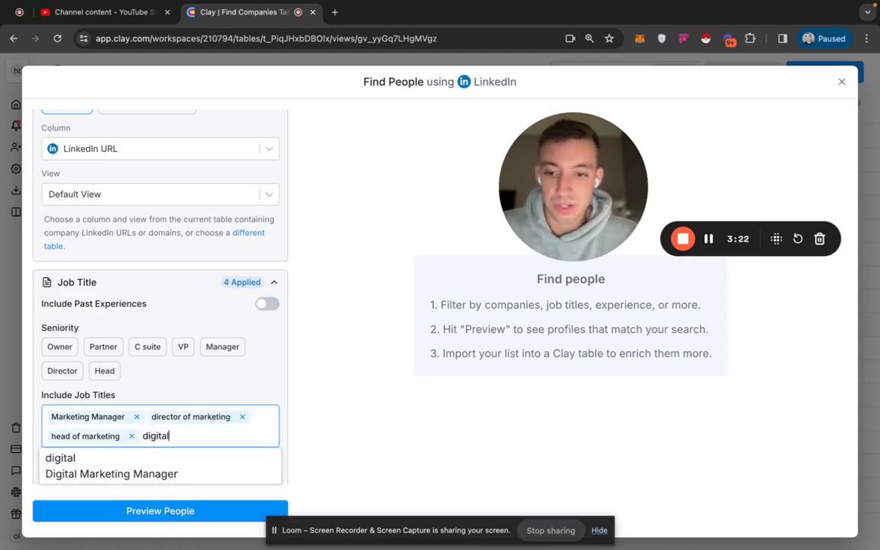
pyautogui.write(' marketing director')
pyautogui.press('Return')
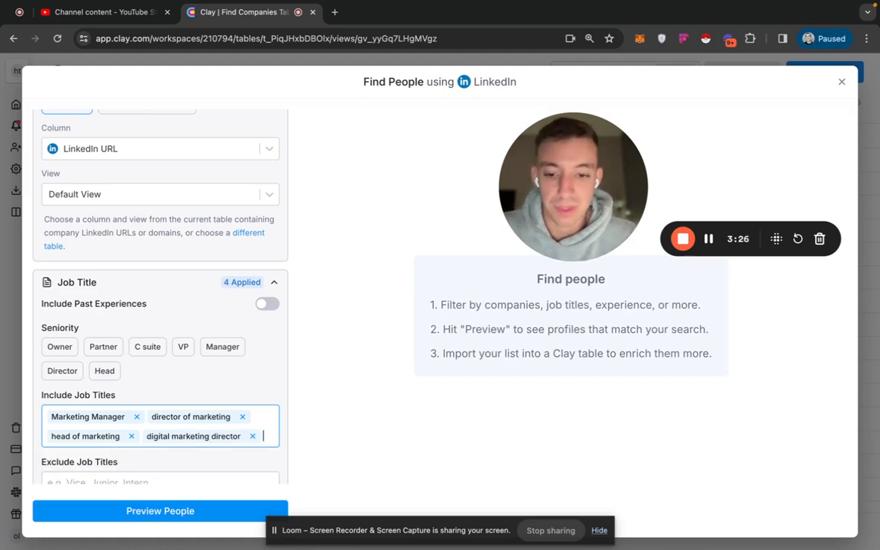
pyautogui.write('SEO mana')
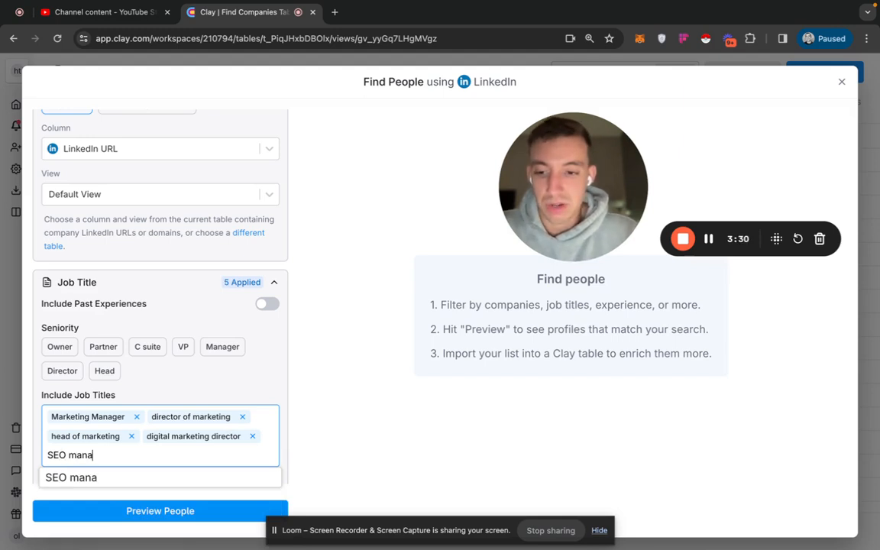
pyautogui.press('Return')
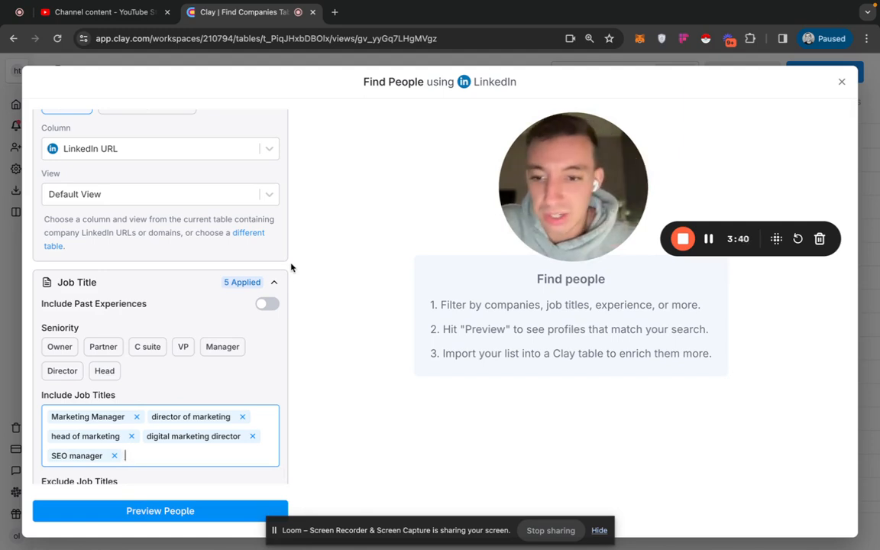
# Step: Preview the people who match the five included marketing job titles
pyautogui.scroll(-5, 213, 373)
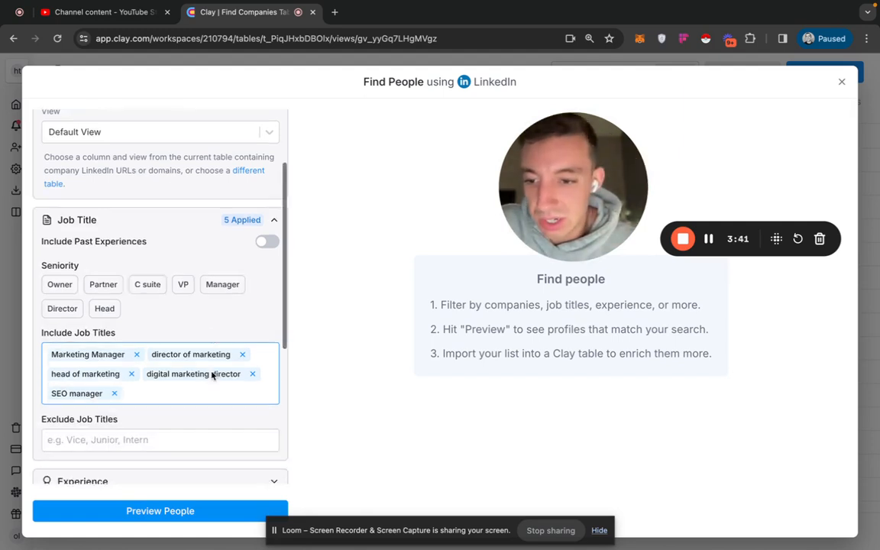
pyautogui.click(151, 518)
pyautogui.scroll(5, 153, 253)
pyautogui.scroll(-2, 210, 351)
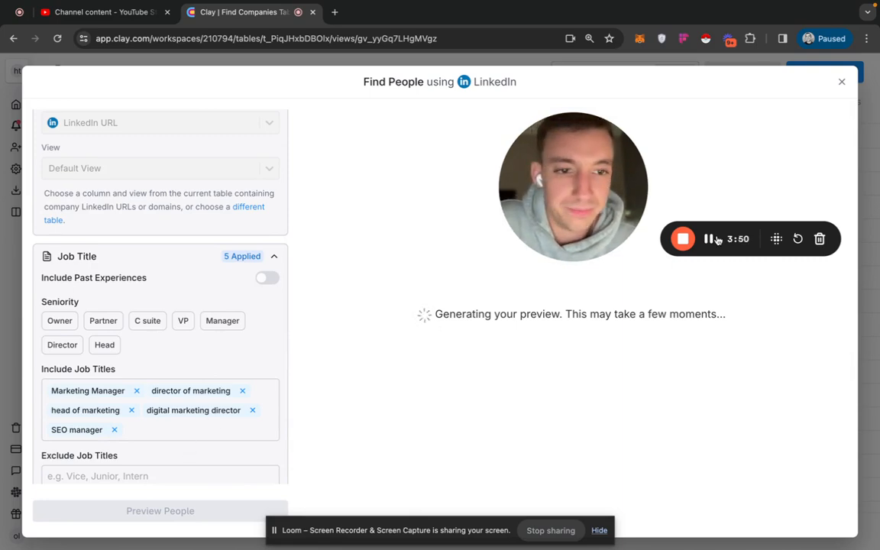
pyautogui.moveTo(722, 240); pyautogui.dragTo(633, 353)
# Step: Select every seniority level from Owner to Head and include the job titles CMO and chief marketing officer
pyautogui.scroll(-1, 240, 365)
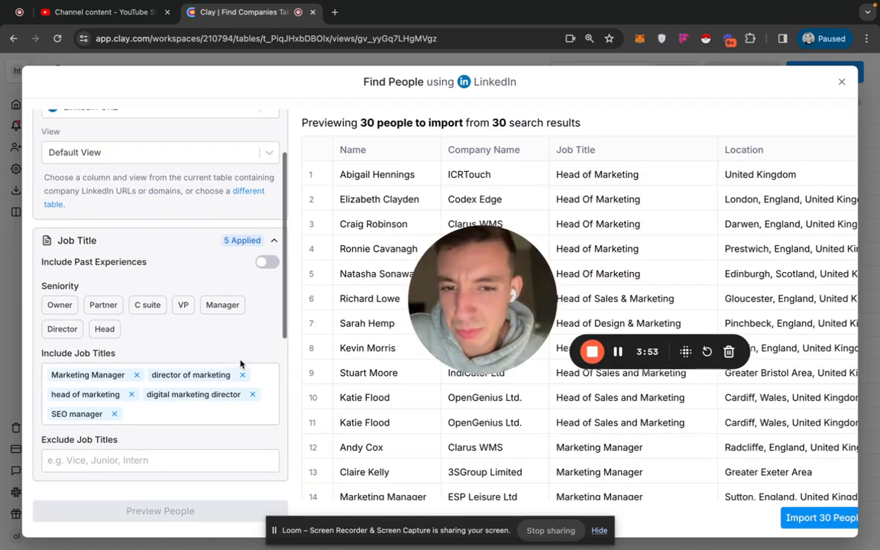
pyautogui.click(59, 296)
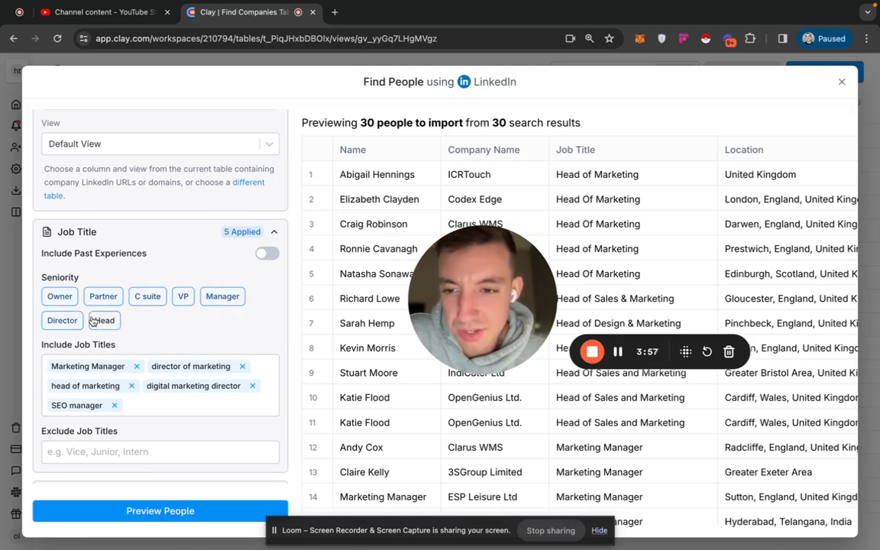
pyautogui.click(137, 398)
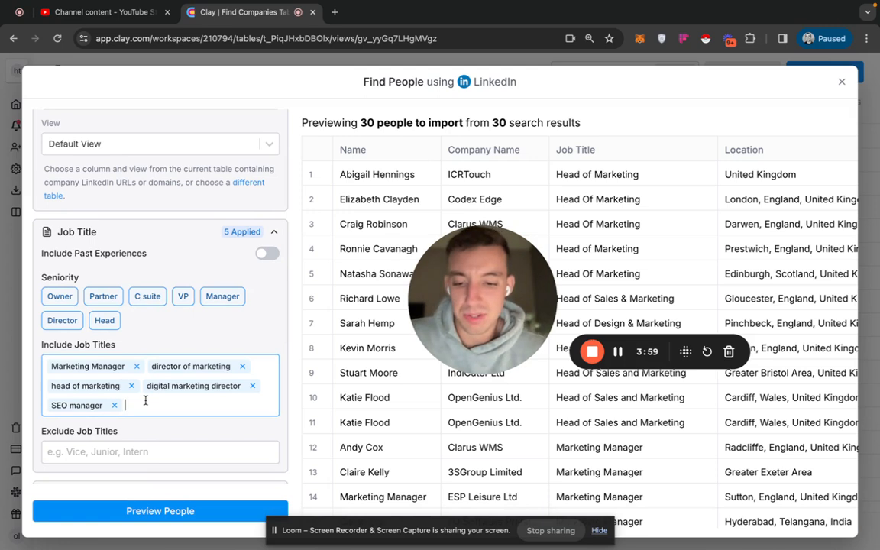
pyautogui.write('CMO')
pyautogui.press('Return')
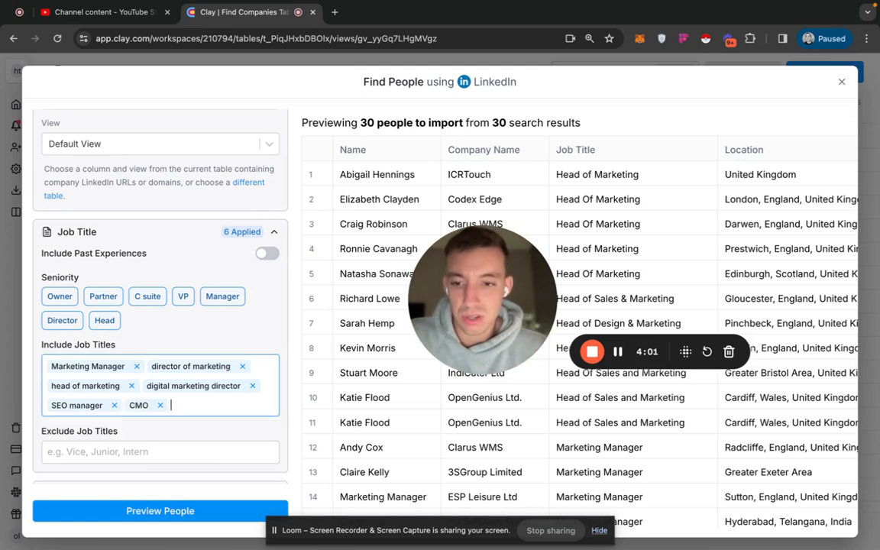
pyautogui.write('chief marketin')
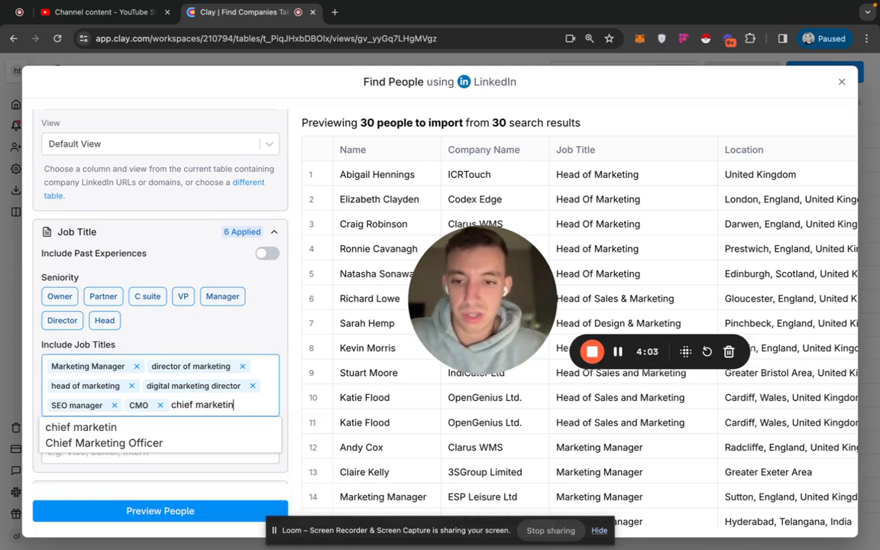
pyautogui.write('g officer')
pyautogui.press('Return')
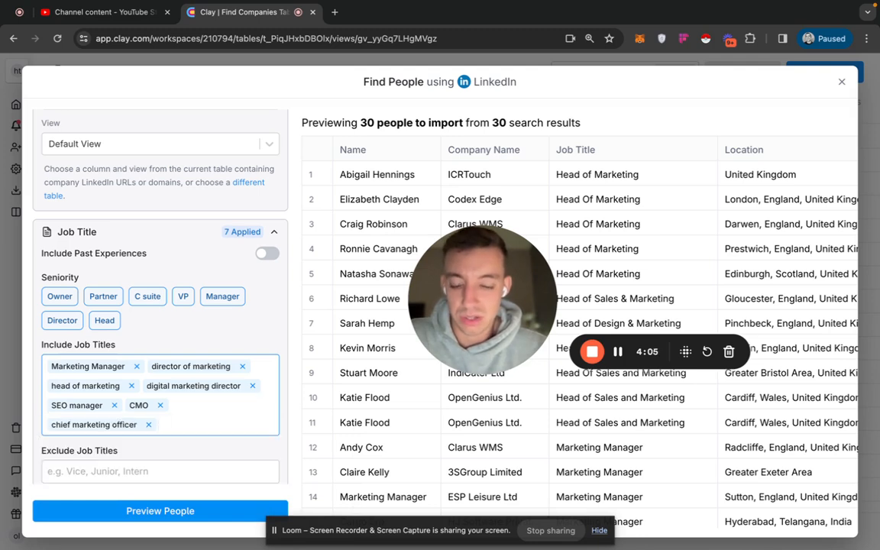
# Step: Add head of content to the included job titles and preview the matching people again
pyautogui.write('head of content')
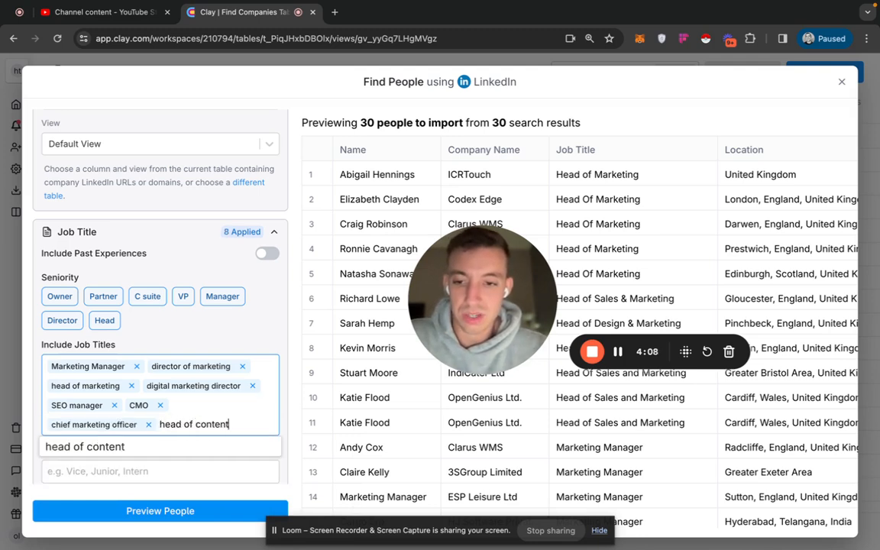
pyautogui.press('Return')
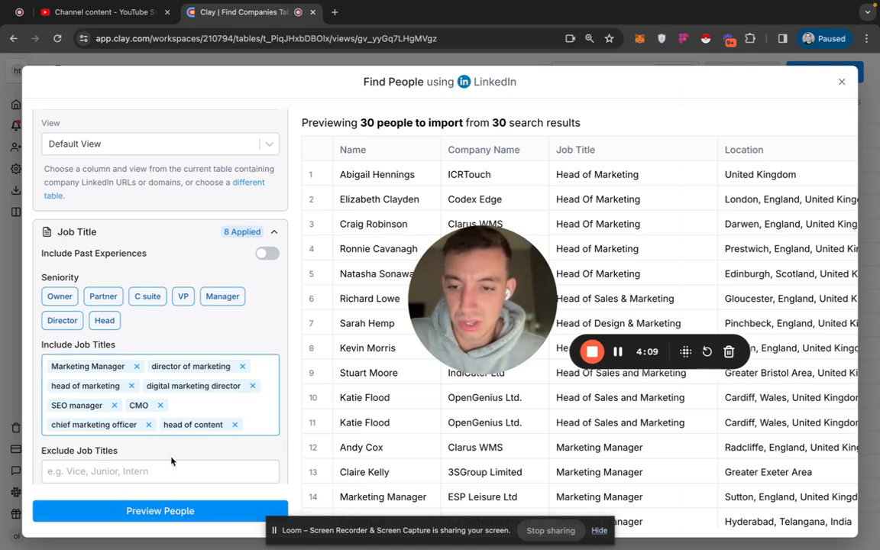
pyautogui.click(162, 511)
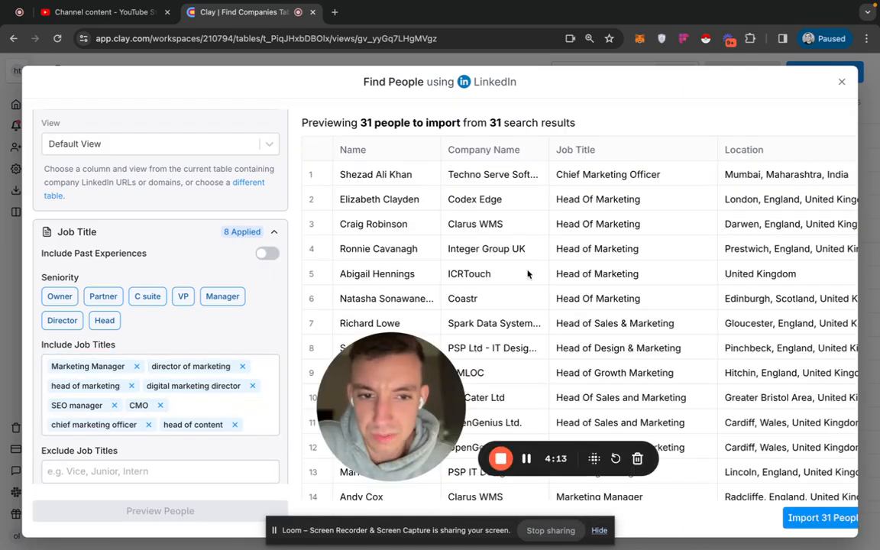
pyautogui.scroll(-1, 217, 302)
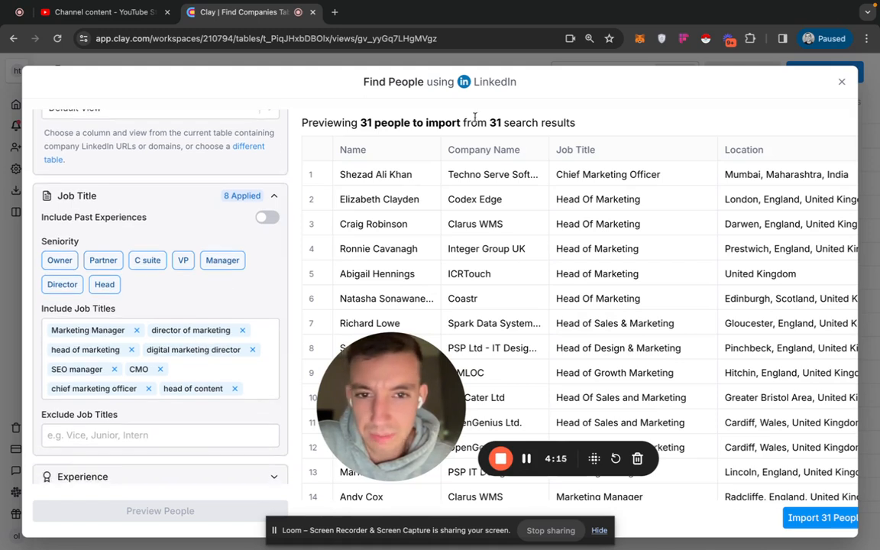
# Step: Remove every included job title from the people search, leaving the seniority levels selected
pyautogui.click(136, 330)
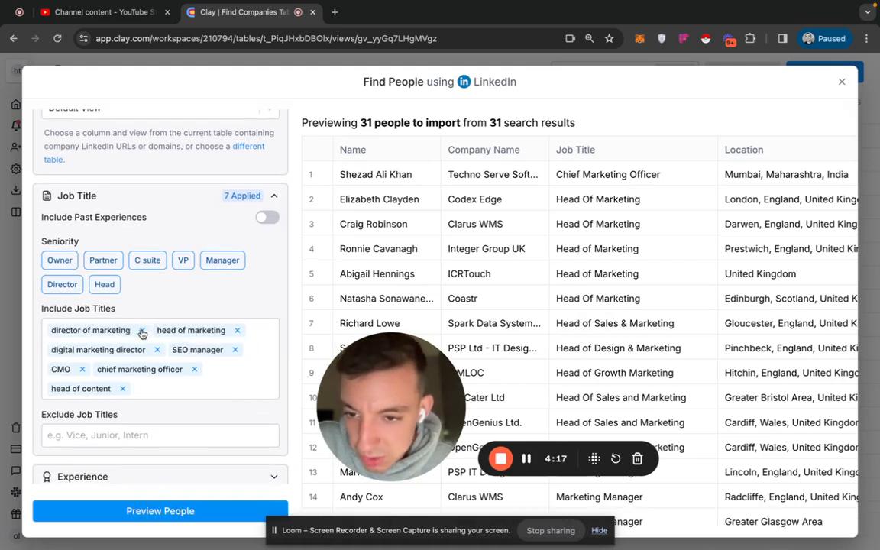
pyautogui.click(141, 332)
pyautogui.click(132, 331)
pyautogui.click(158, 332)
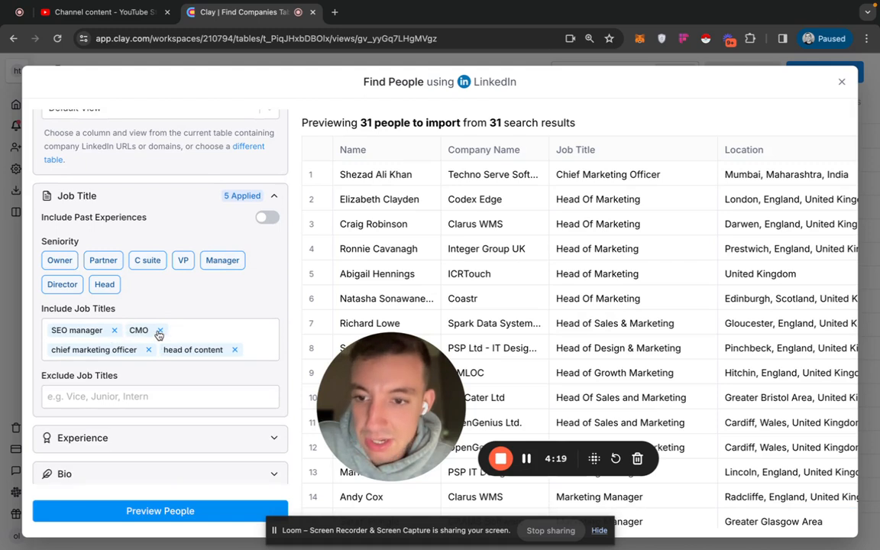
pyautogui.click(114, 330)
pyautogui.click(84, 330)
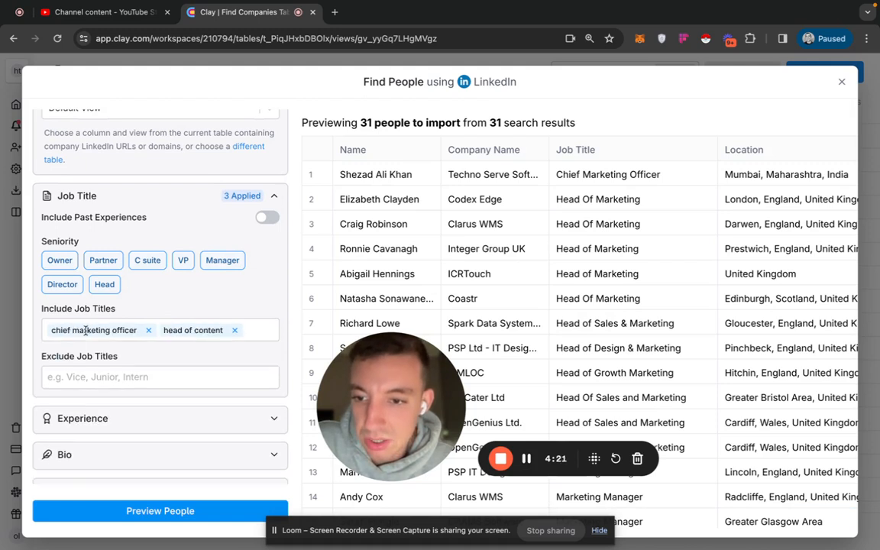
pyautogui.click(149, 330)
pyautogui.click(124, 331)
pyautogui.click(124, 330)
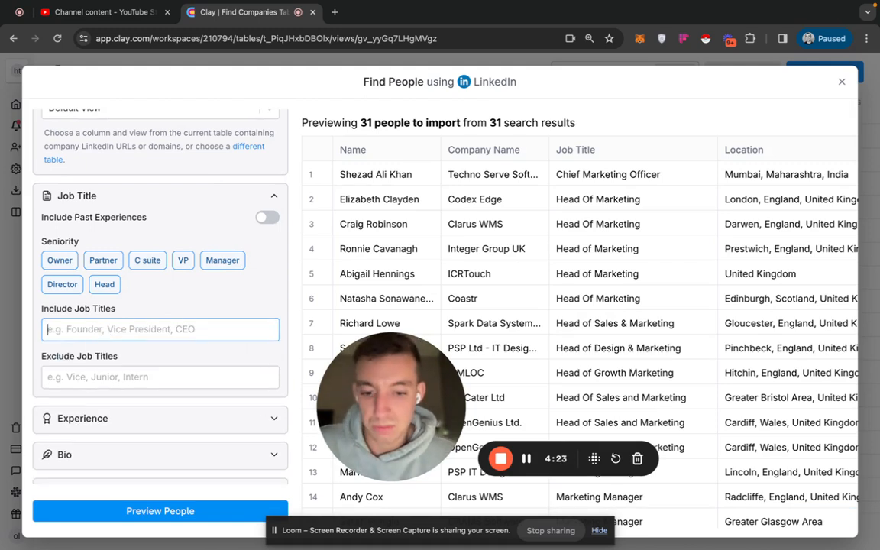
# Step: Include the single job title "marketing" and preview the matching people
pyautogui.write('marketing')
pyautogui.click(113, 354)
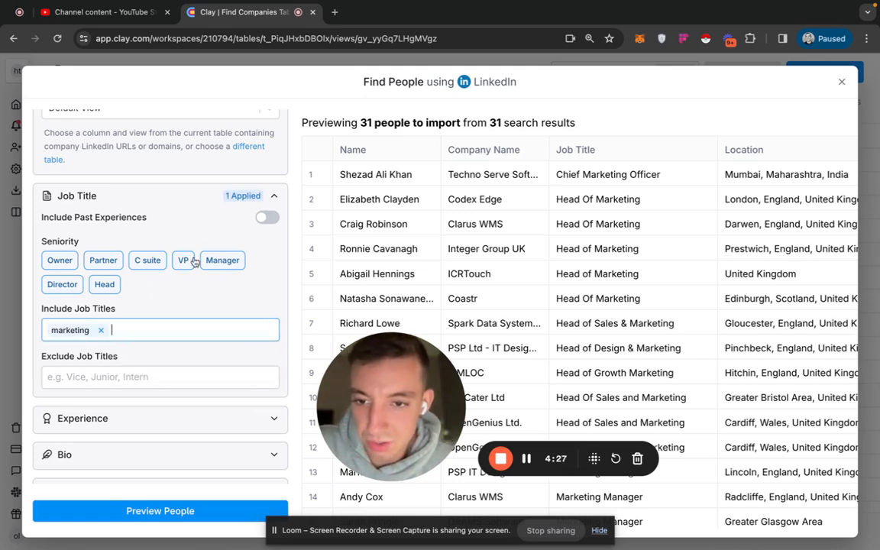
pyautogui.click(169, 512)
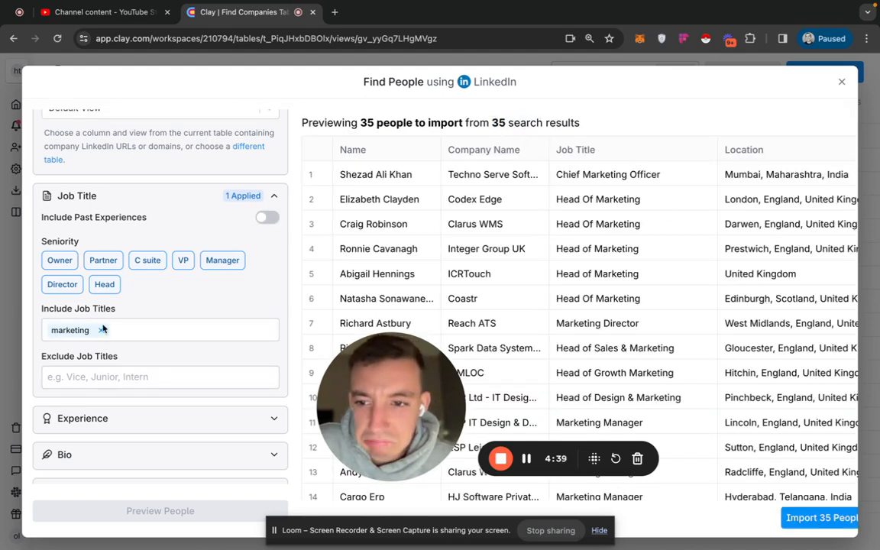
# Step: Examine the previewed people's companies, job titles and locations, and check the search filters
pyautogui.scroll(-10, 629, 314)
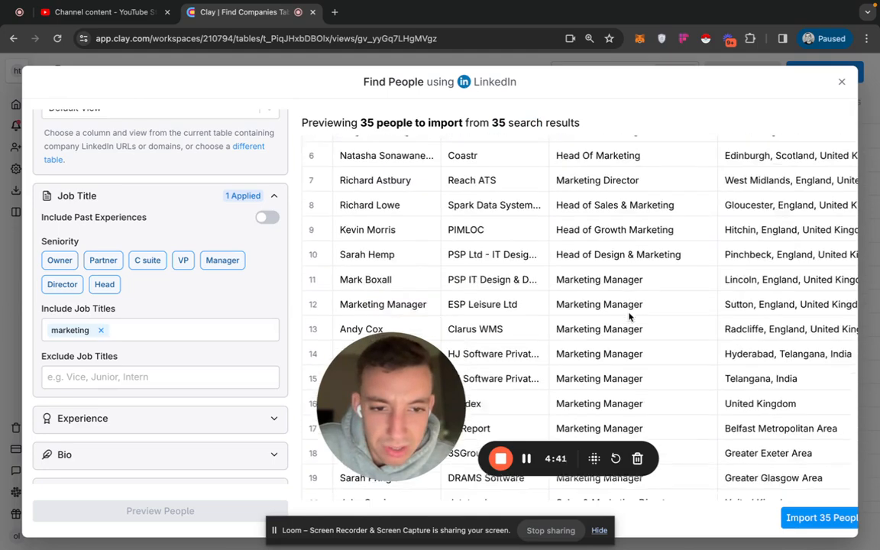
pyautogui.scroll(10, 628, 315)
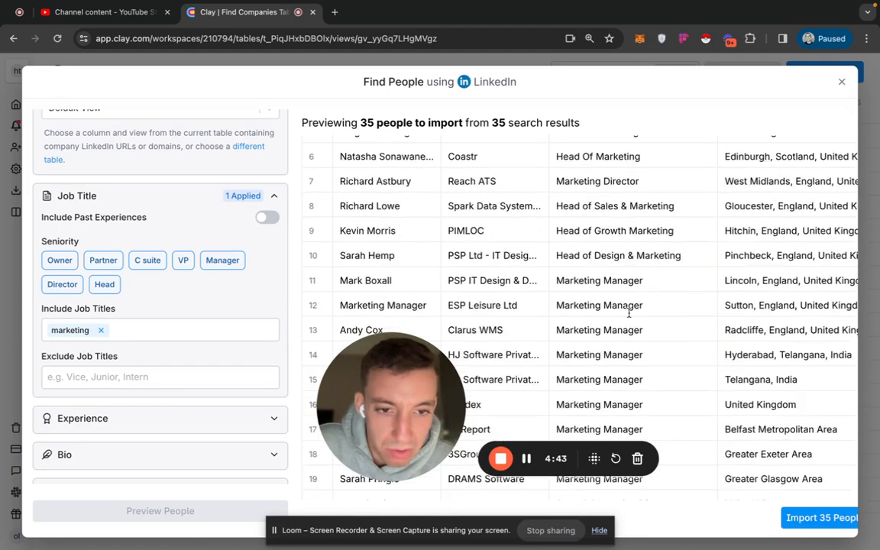
pyautogui.hscroll(3, 629, 315)
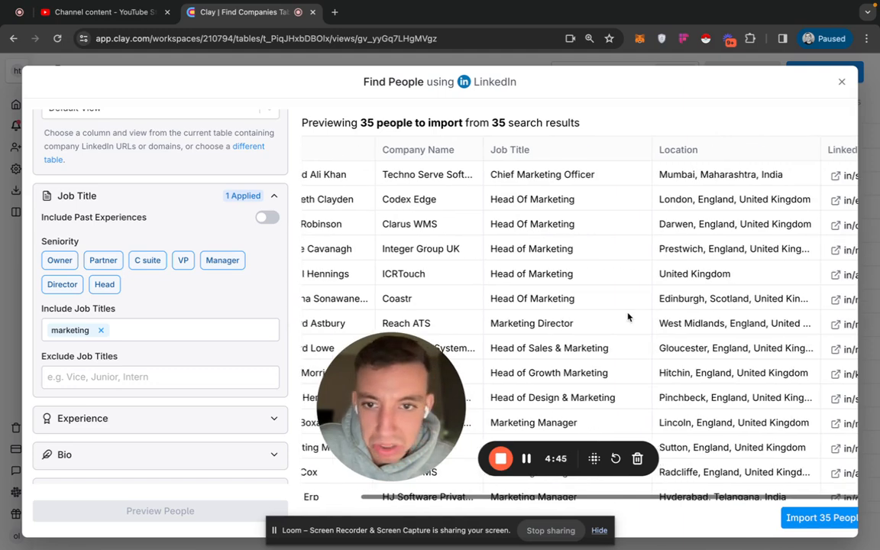
pyautogui.hscroll(-3, 629, 314)
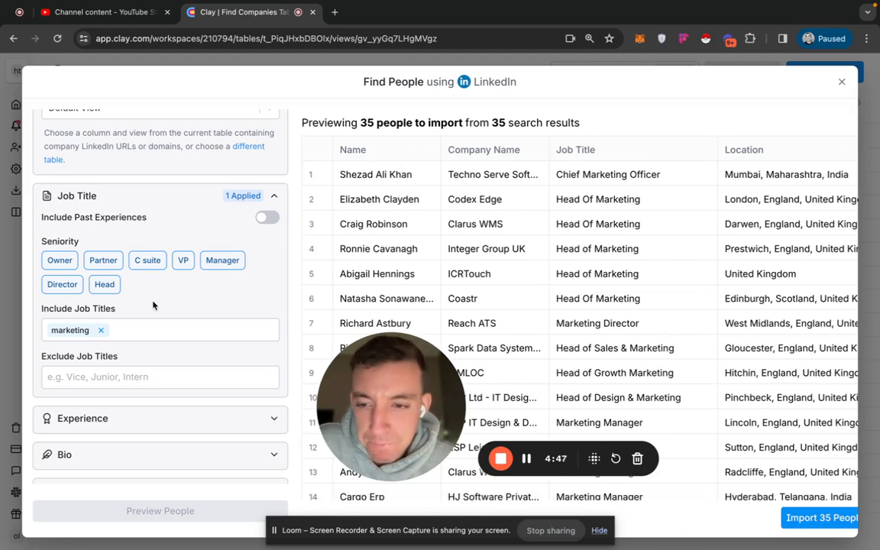
pyautogui.scroll(-3, 149, 329)
pyautogui.scroll(3, 149, 279)
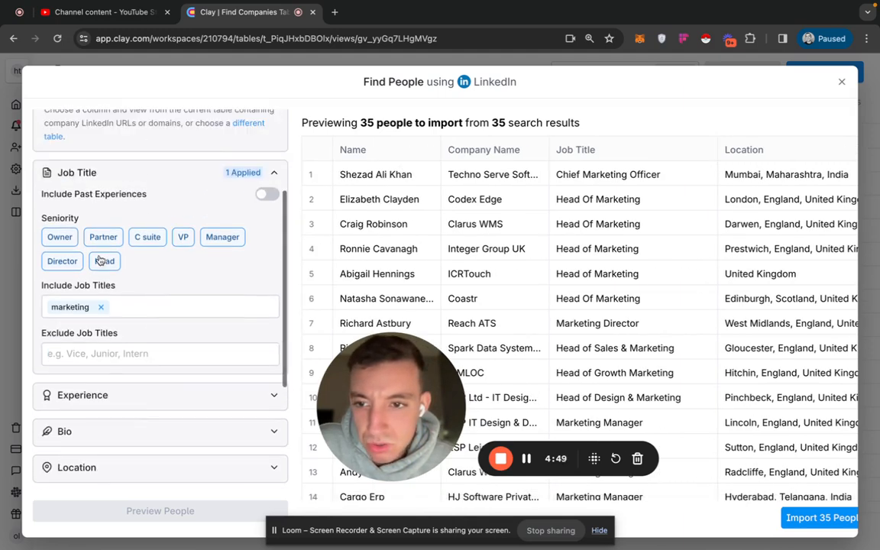
# Step: Remove "marketing" from the included job titles and preview the people matching only the seniority levels
pyautogui.click(100, 307)
pyautogui.click(160, 511)
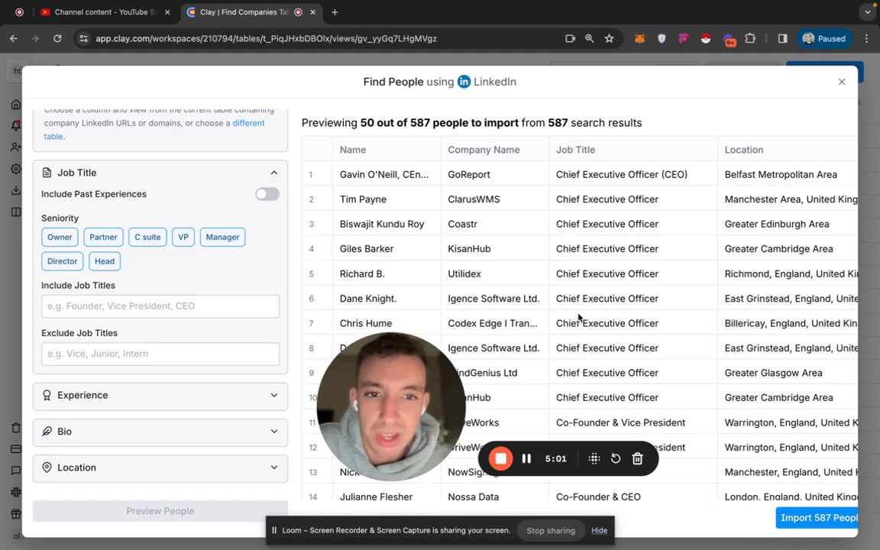
pyautogui.scroll(-10, 630, 311)
pyautogui.scroll(10, 629, 275)
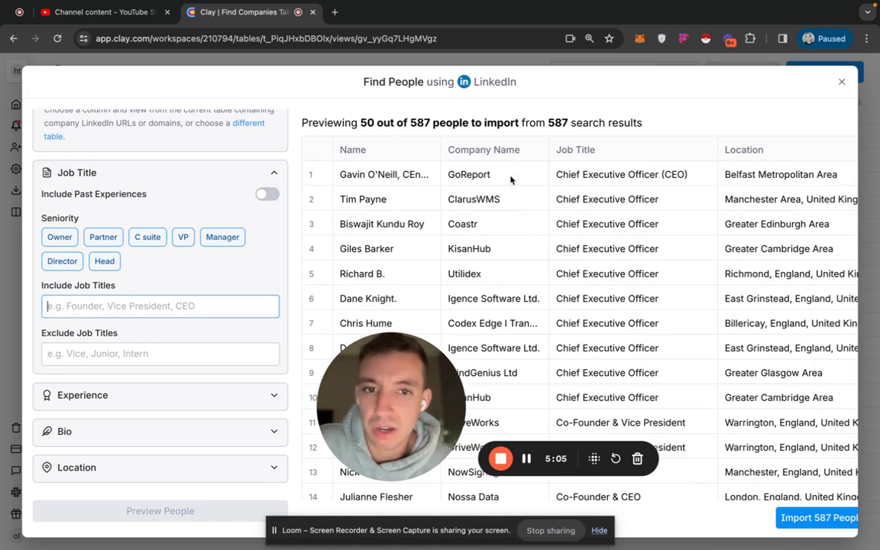
# Step: Include the job titles founder, ceo, marketing and sales, and preview the matching people
pyautogui.write('founder')
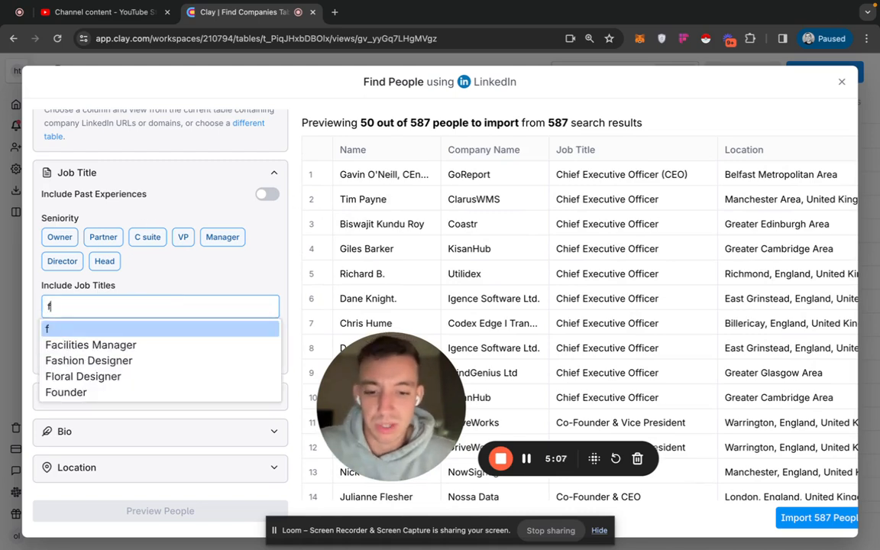
pyautogui.press('Return')
pyautogui.write('ceo')
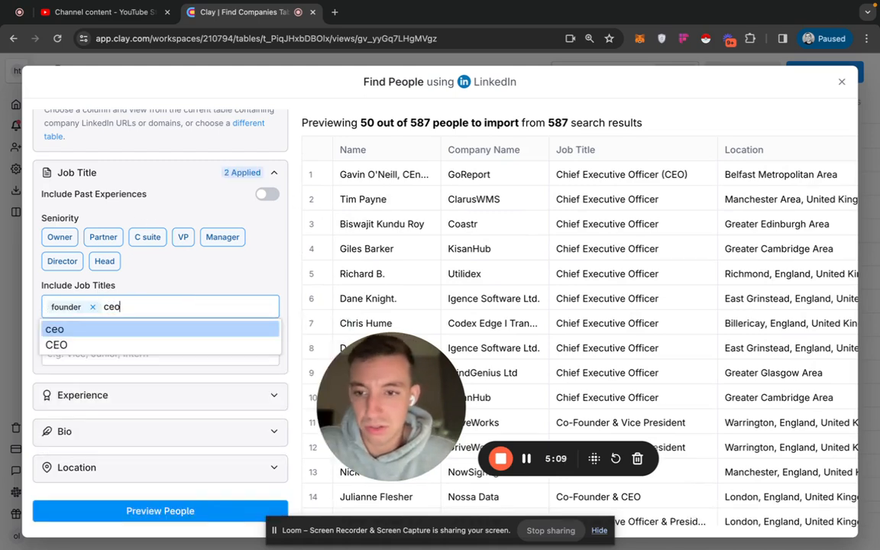
pyautogui.press('Return')
pyautogui.write('marketing')
pyautogui.press('Return')
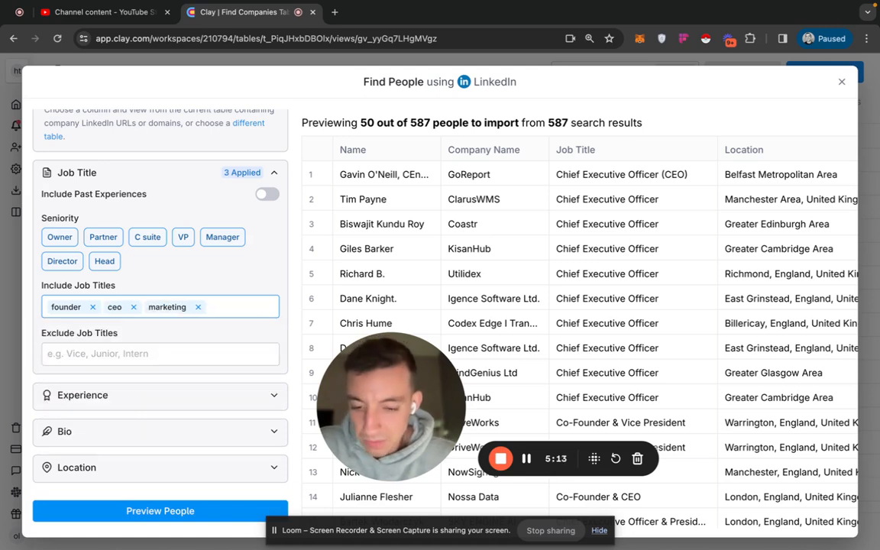
pyautogui.write('sales')
pyautogui.press('Return')
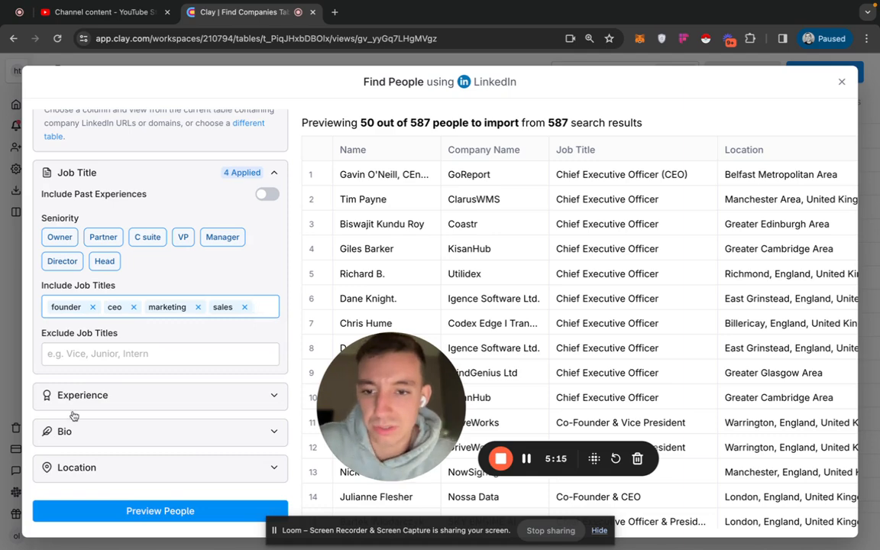
pyautogui.scroll(-5, 198, 398)
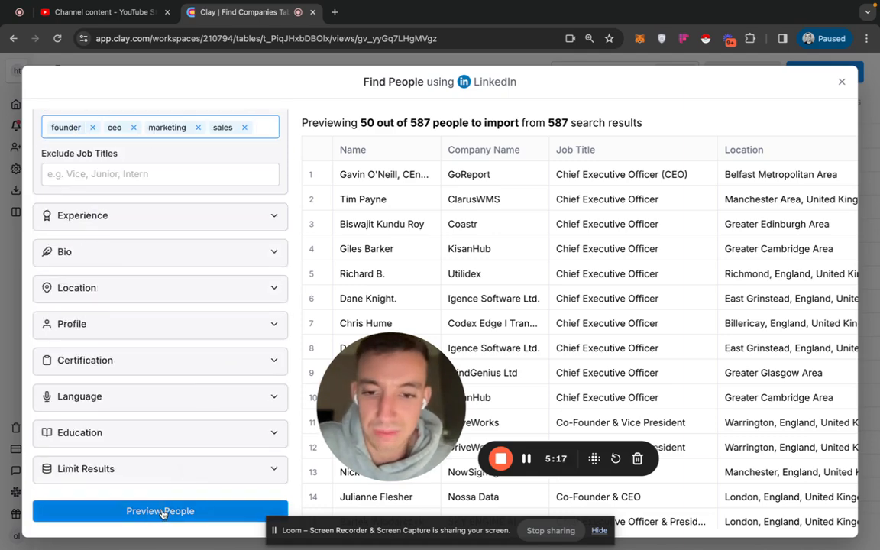
pyautogui.click(163, 512)
pyautogui.scroll(5, 188, 207)
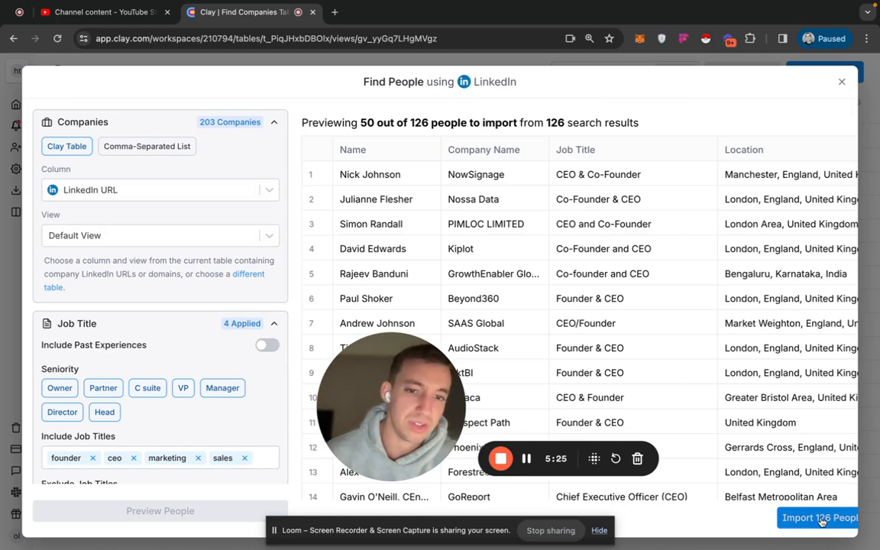
# Step: Limit the people search to the location United Kingdom and preview the matching people again
pyautogui.moveTo(739, 276); pyautogui.dragTo(852, 281)
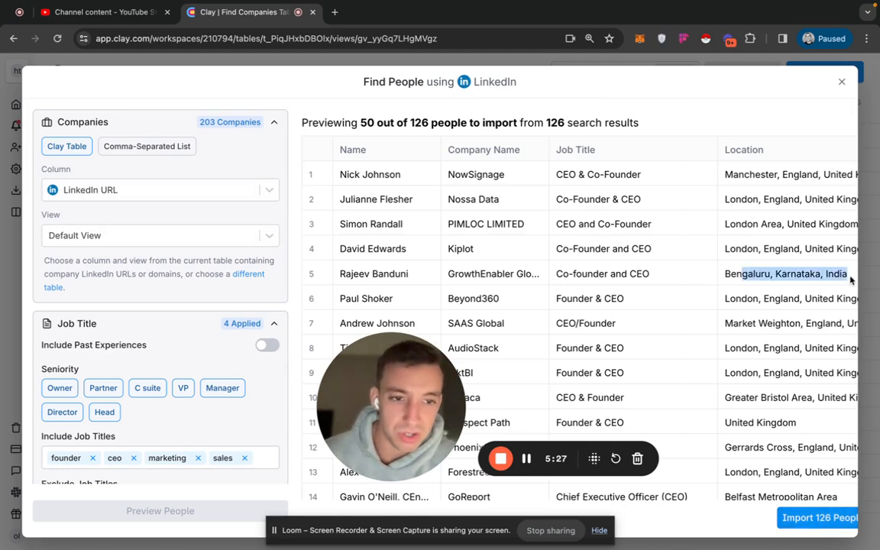
pyautogui.scroll(-3, 786, 280)
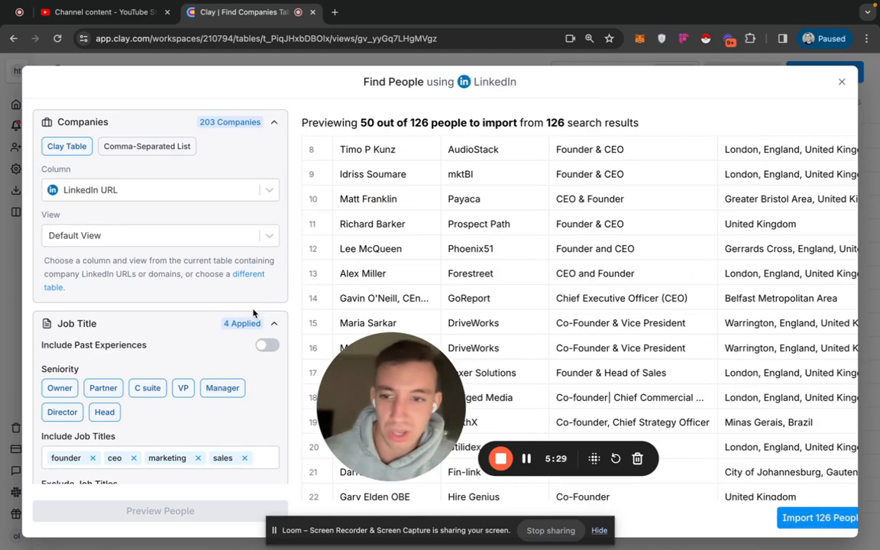
pyautogui.scroll(-4, 210, 337)
pyautogui.click(135, 294)
pyautogui.click(143, 330)
pyautogui.write('united')
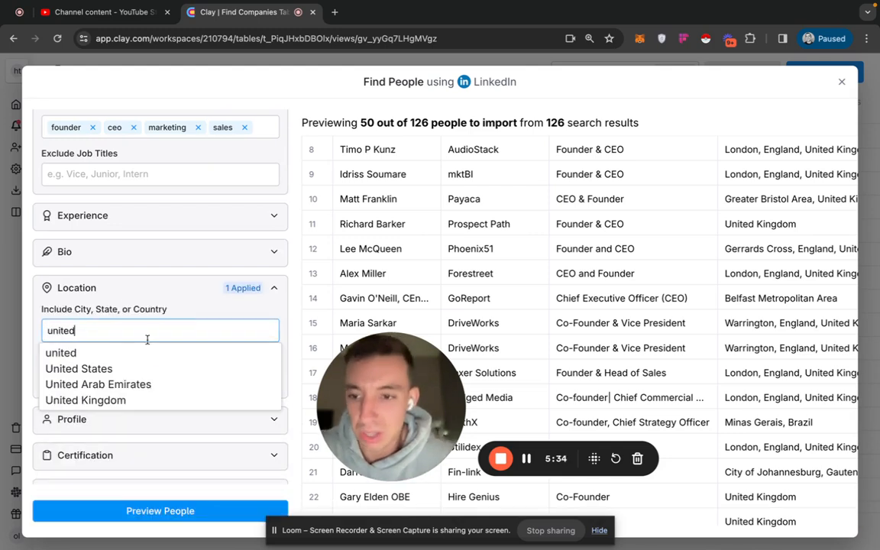
pyautogui.click(141, 401)
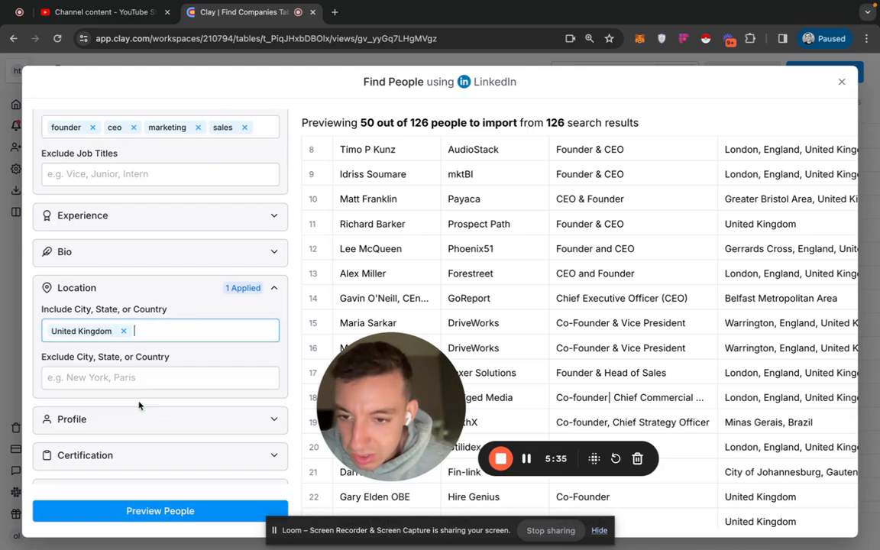
pyautogui.click(162, 511)
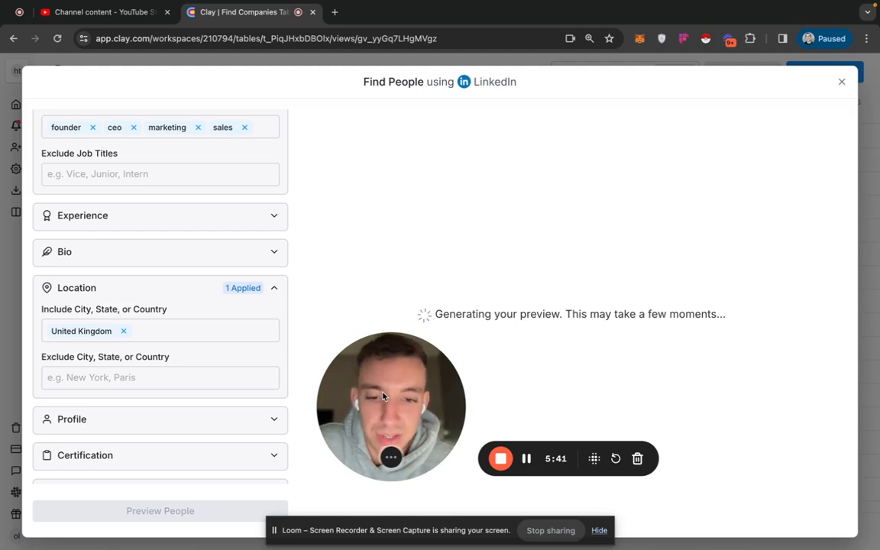
pyautogui.scroll(5, 120, 319)
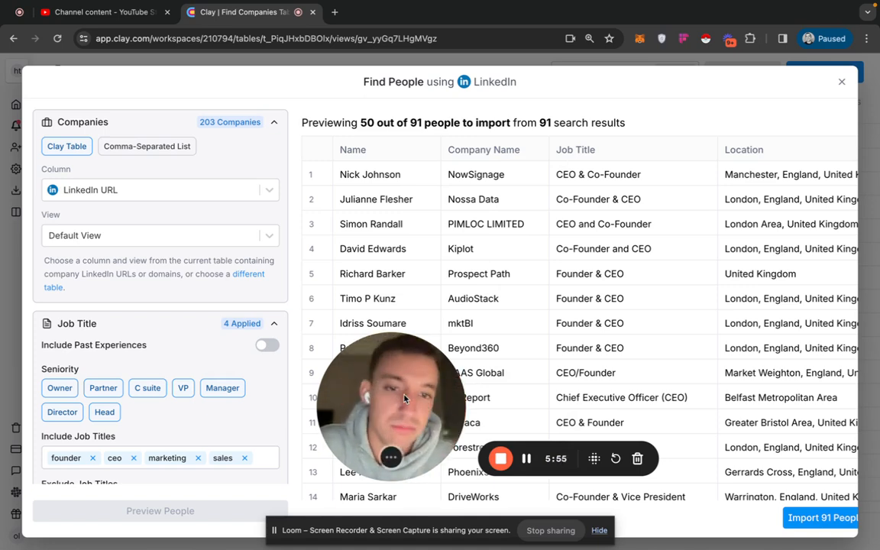
# Step: Import the previewed people with the Work Email enrichment added to their basic profiles
pyautogui.click(829, 519)
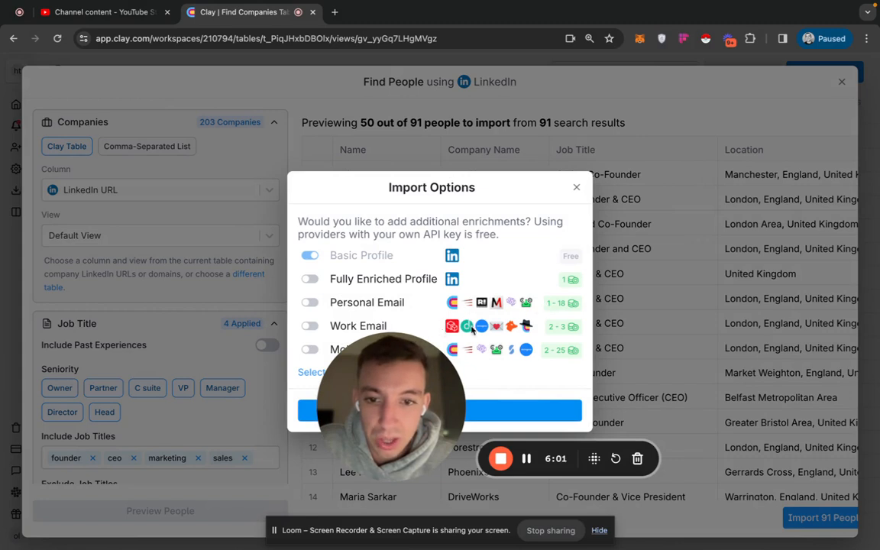
pyautogui.moveTo(393, 384); pyautogui.dragTo(536, 191)
pyautogui.click(309, 326)
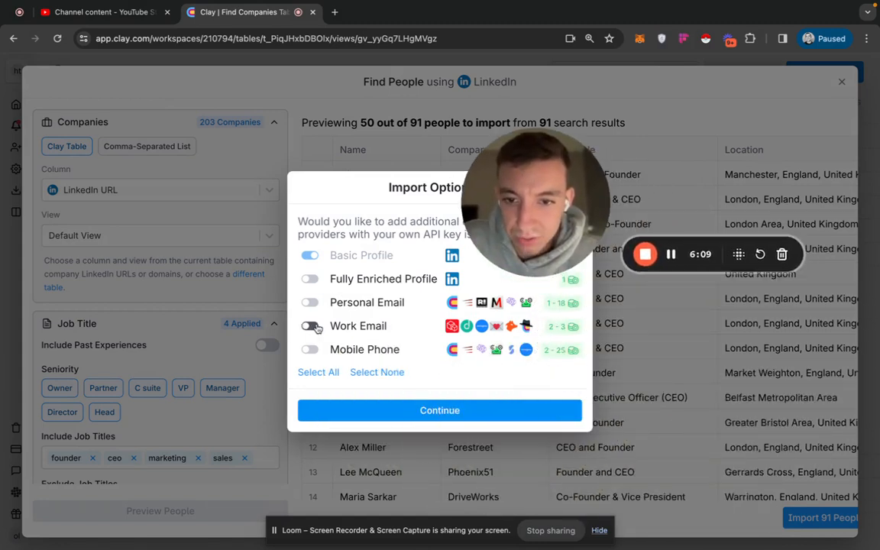
pyautogui.click(439, 411)
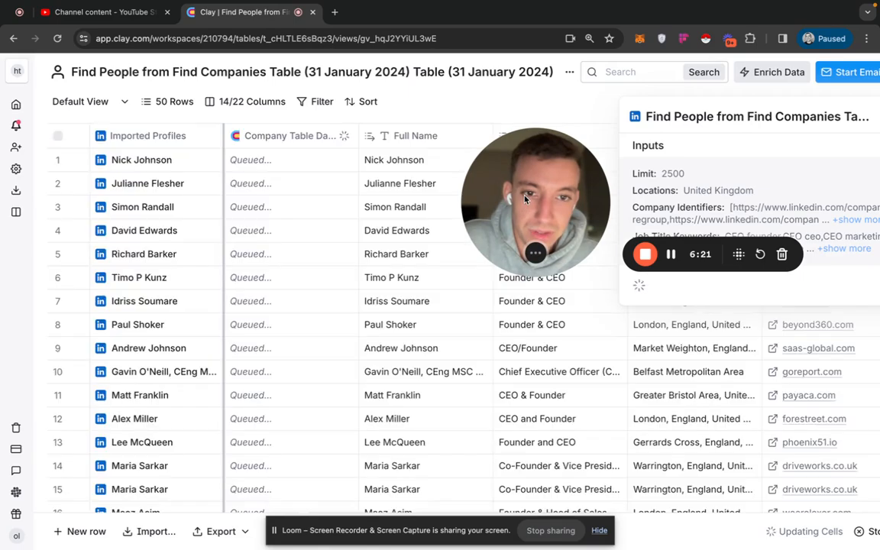
# Step: Reset the page zoom to 100% and close the import details covering the new people table
pyautogui.moveTo(471, 176); pyautogui.dragTo(313, 176)
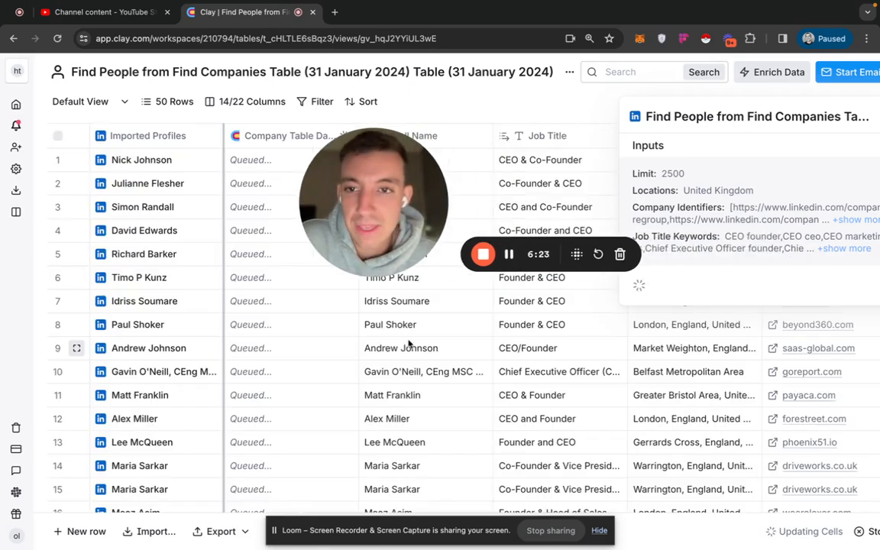
pyautogui.hscroll(5, 527, 336)
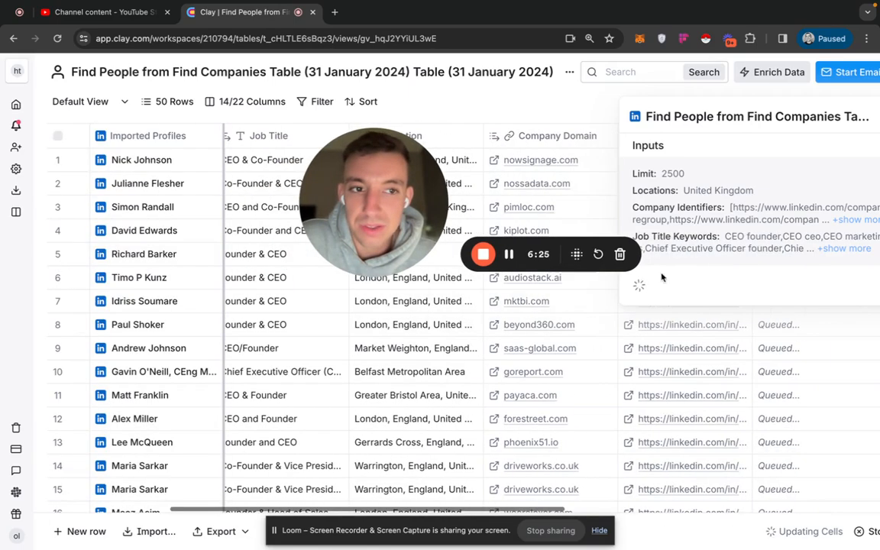
pyautogui.hscroll(5, 635, 396)
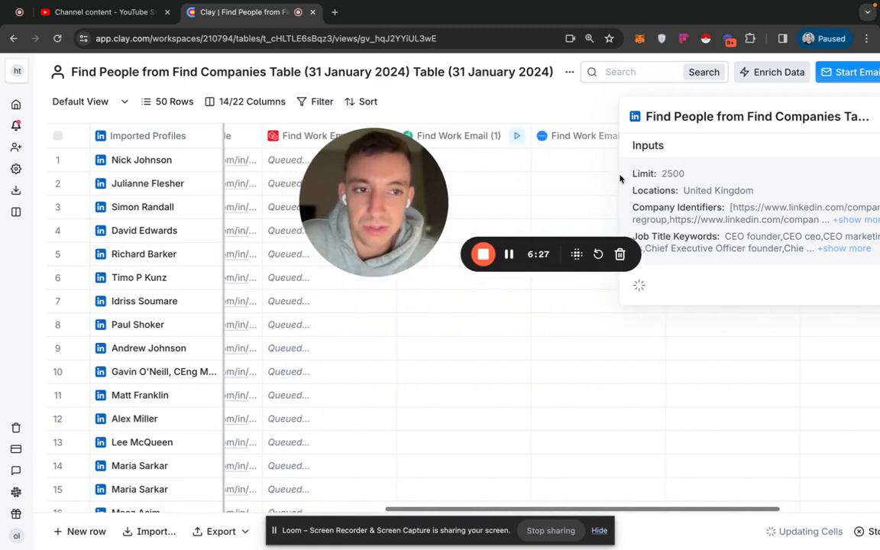
pyautogui.press('super+0')
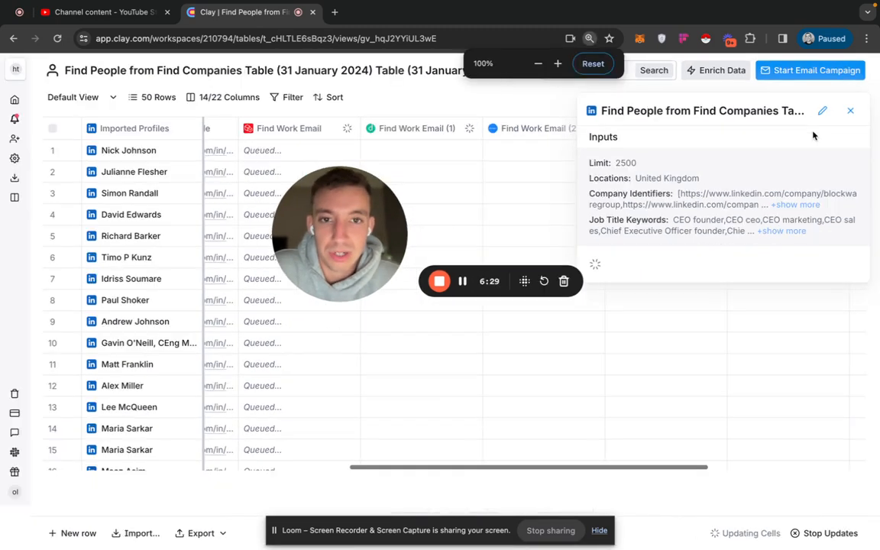
pyautogui.click(852, 114)
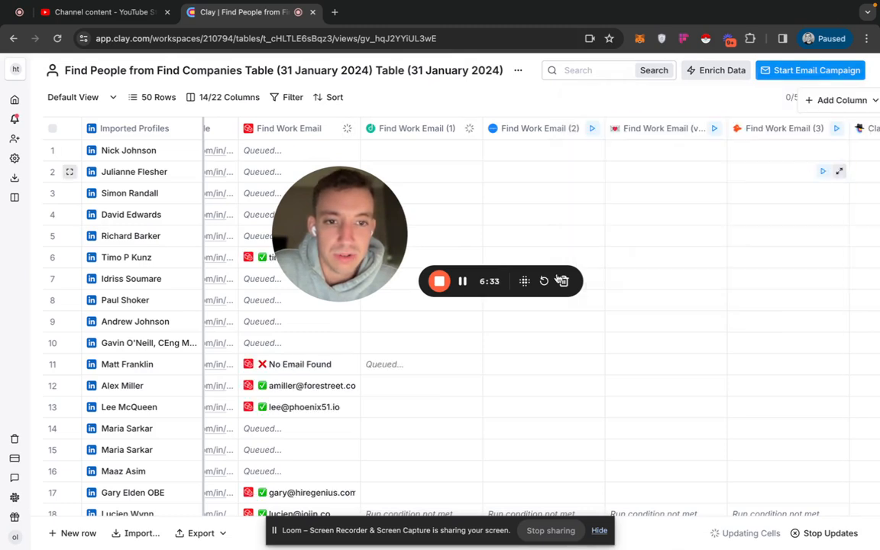
# Step: Delete the Claygent column from the people table
pyautogui.hscroll(4, 747, 171)
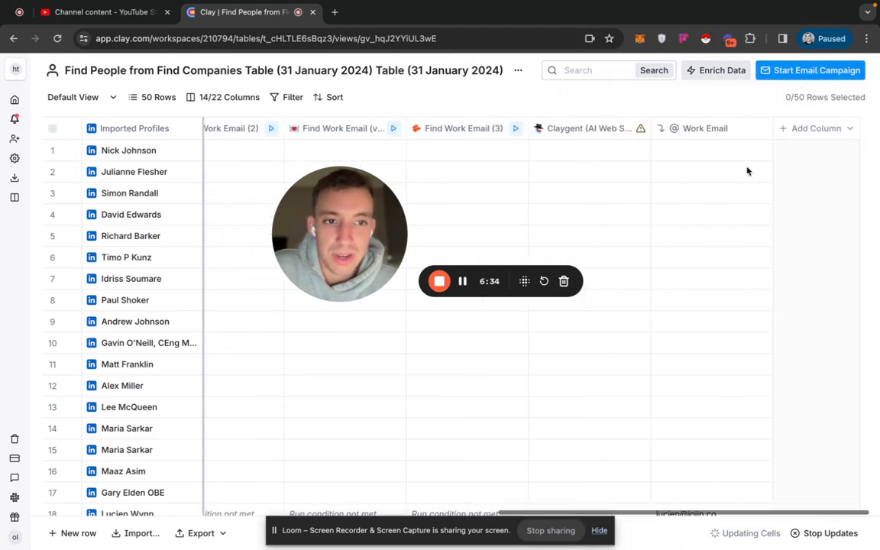
pyautogui.click(608, 130)
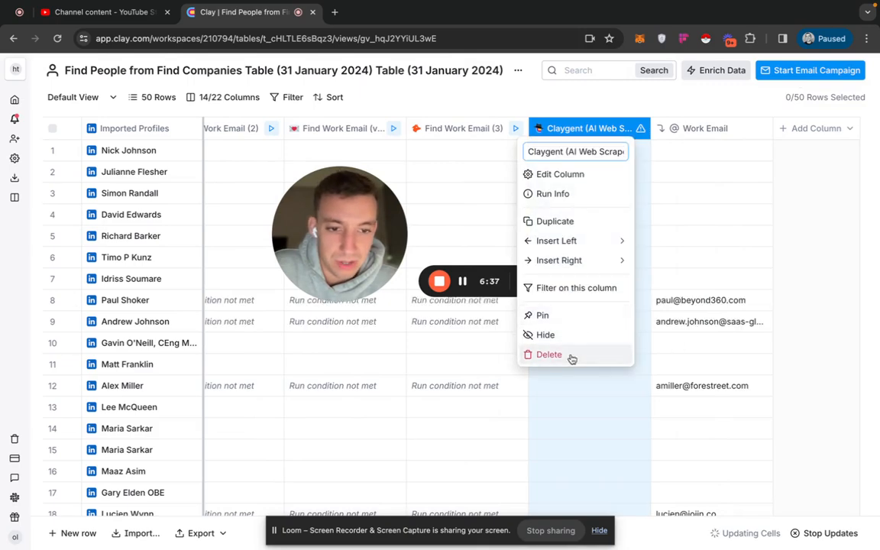
pyautogui.click(570, 358)
pyautogui.click(527, 328)
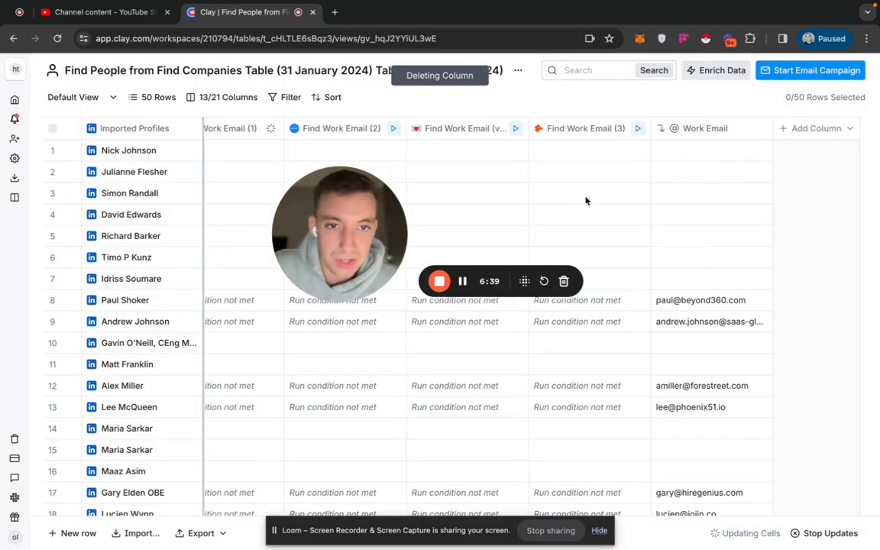
# Step: Start adding an enrichment to the people table and search the enrichments for "validate"
pyautogui.hscroll(10, 624, 205)
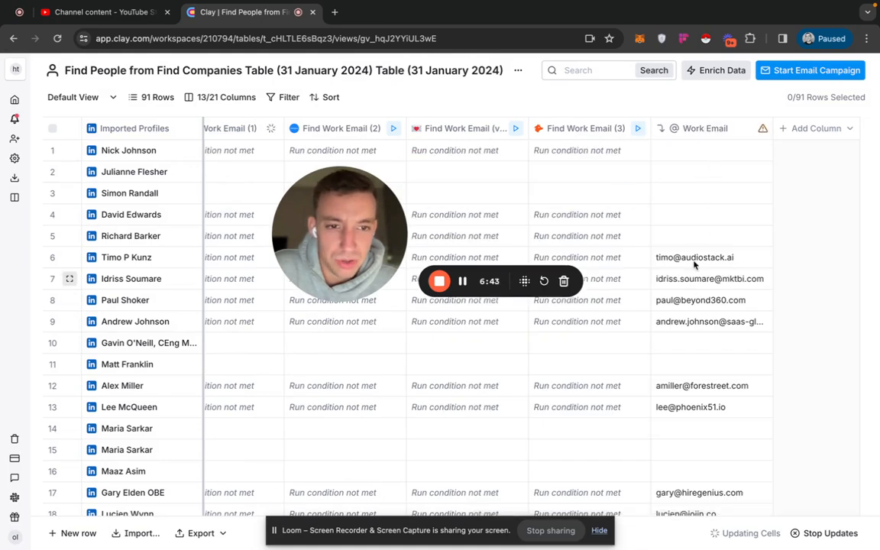
pyautogui.moveTo(764, 132)
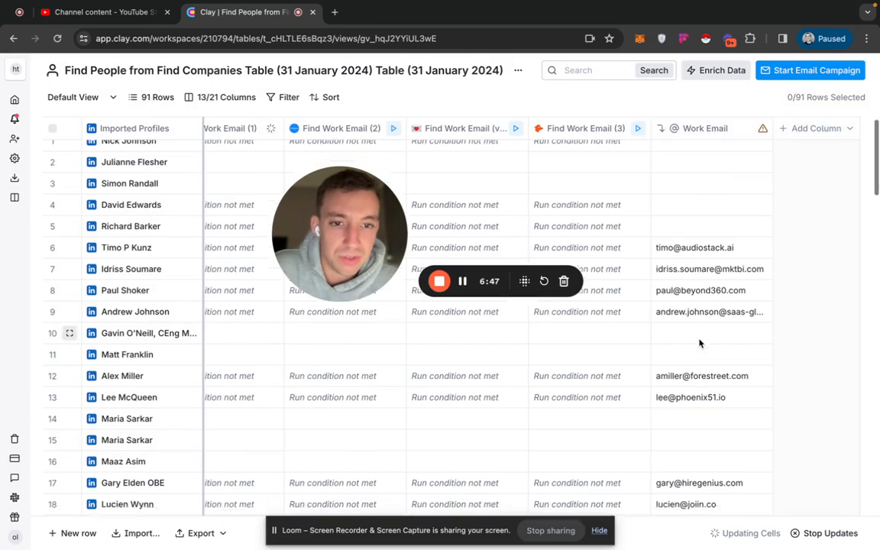
pyautogui.hscroll(-8, 700, 344)
pyautogui.hscroll(-3, 698, 343)
pyautogui.hscroll(15, 749, 245)
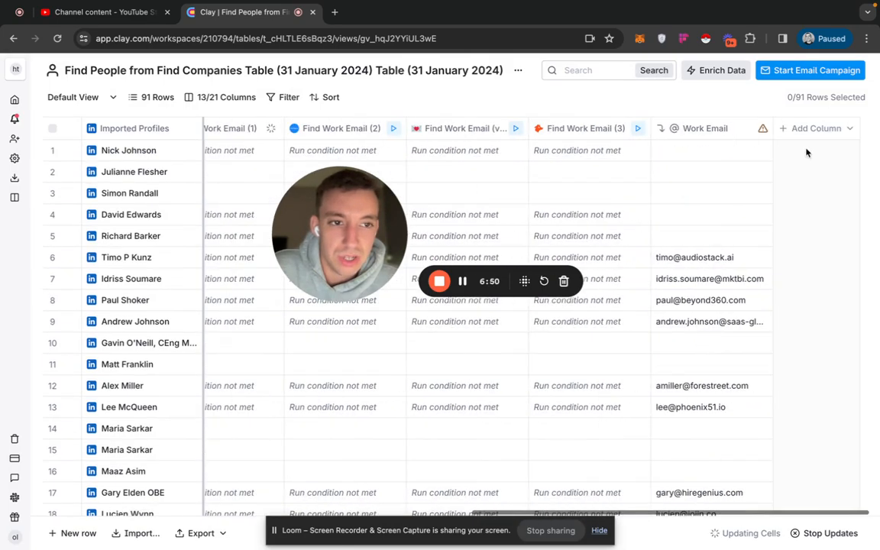
pyautogui.click(794, 128)
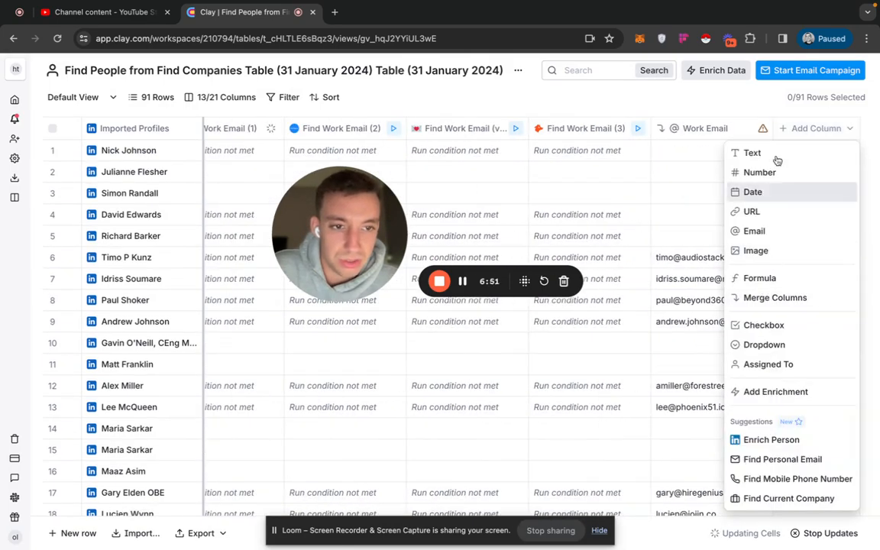
pyautogui.click(715, 69)
pyautogui.write('validate')
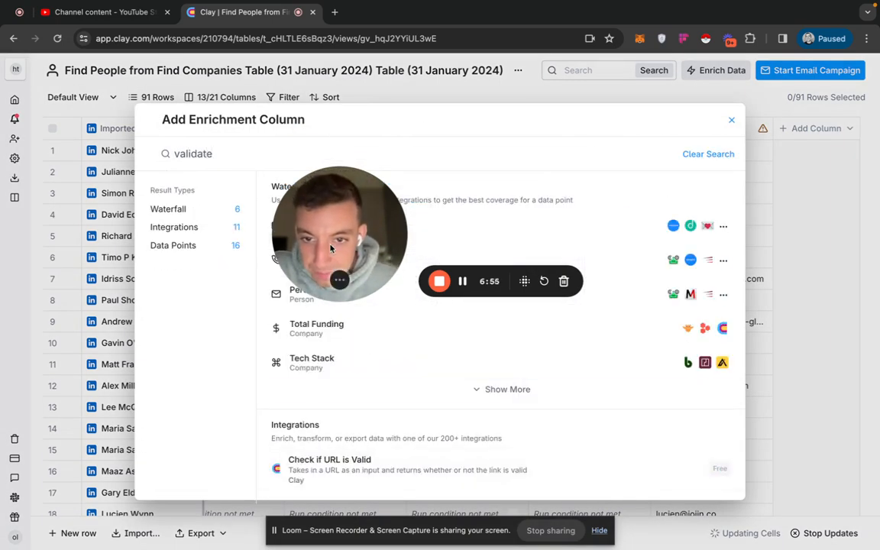
# Step: Choose the Validate Email integration from Debounce among the enrichment search results
pyautogui.moveTo(334, 250); pyautogui.dragTo(543, 237)
pyautogui.scroll(-12, 341, 365)
pyautogui.scroll(5, 341, 365)
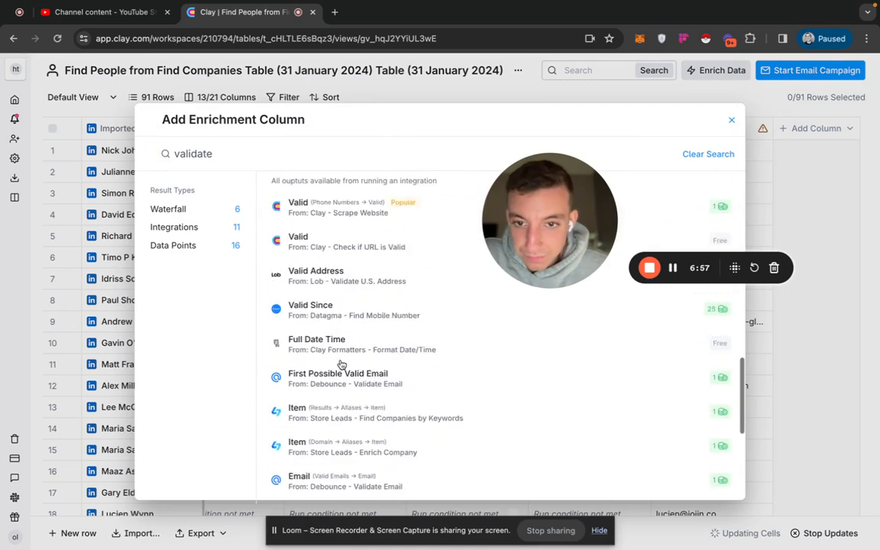
pyautogui.scroll(-1, 358, 419)
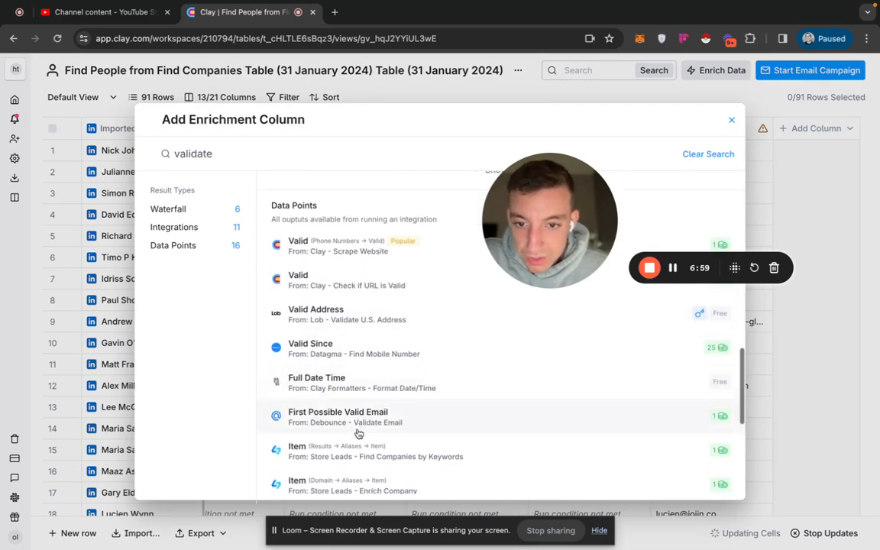
pyautogui.scroll(8, 360, 240)
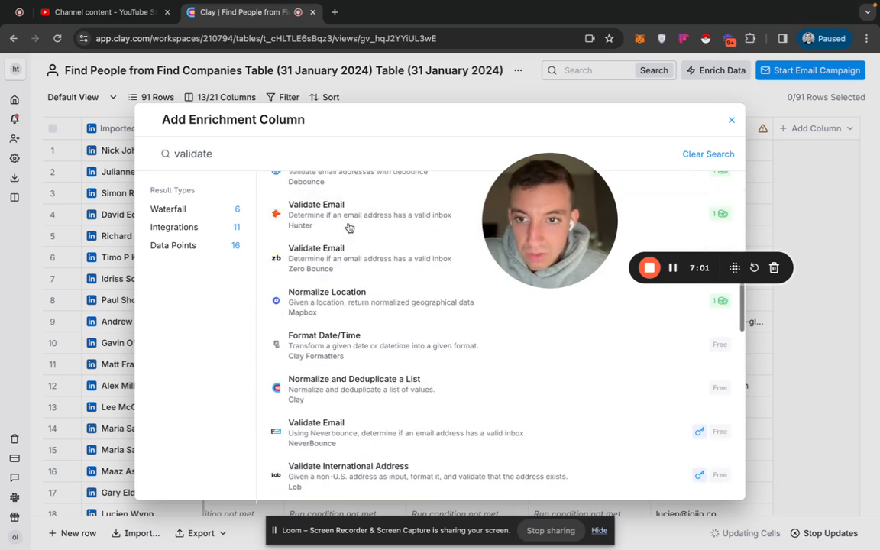
pyautogui.scroll(5, 343, 245)
pyautogui.scroll(-3, 346, 333)
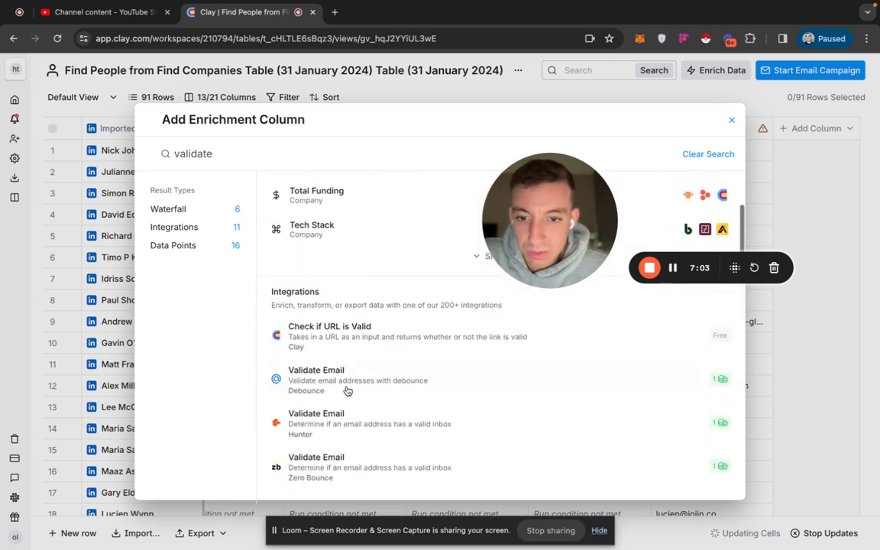
pyautogui.click(336, 377)
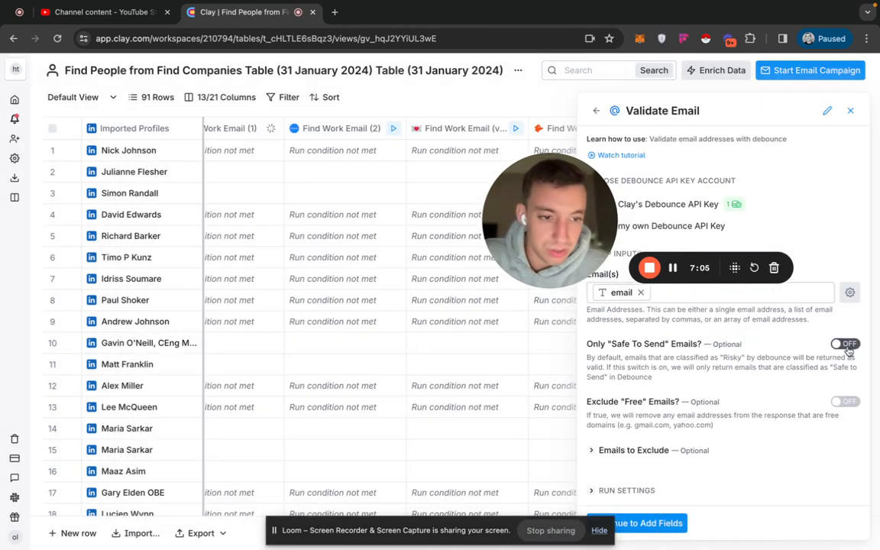
# Step: Set Validate Email to check the Work Email column, returning only safe-to-send, non-free addresses, and add the first valid email as a column
pyautogui.click(641, 292)
pyautogui.write('/')
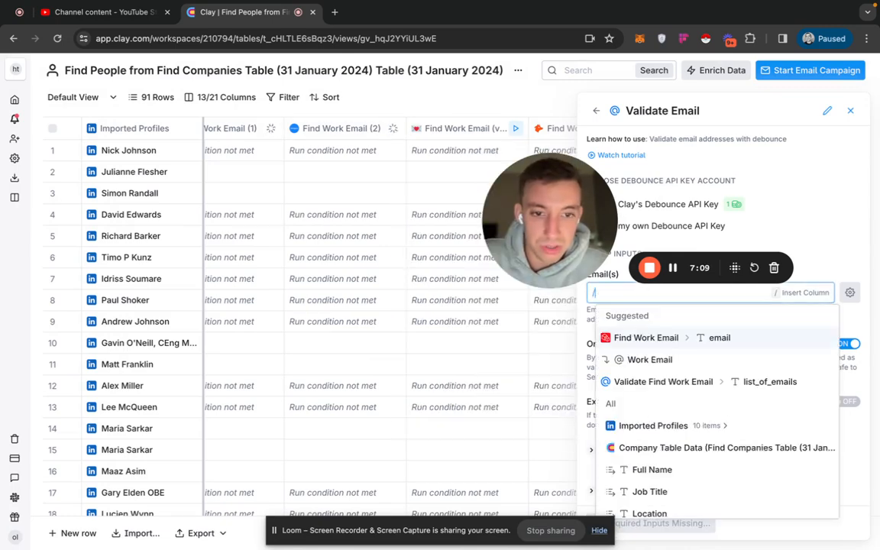
pyautogui.scroll(-3, 634, 454)
pyautogui.scroll(3, 635, 453)
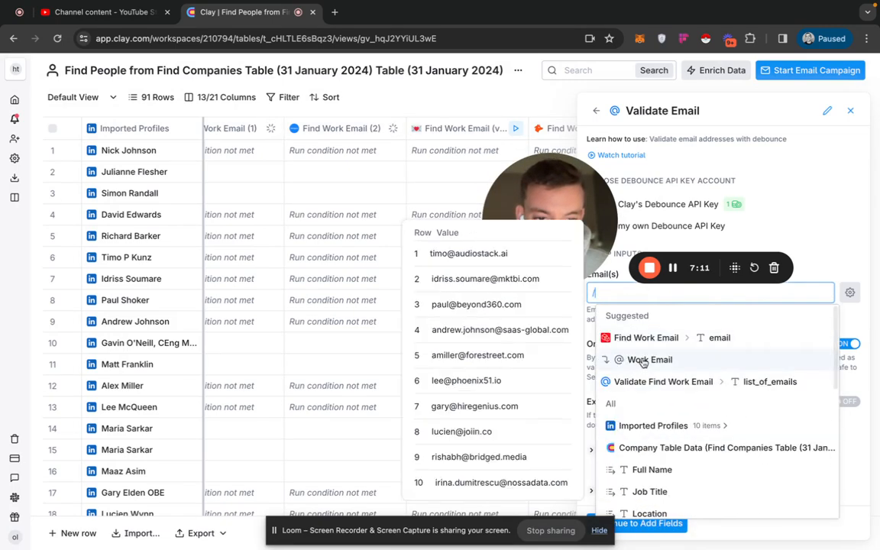
pyautogui.click(666, 366)
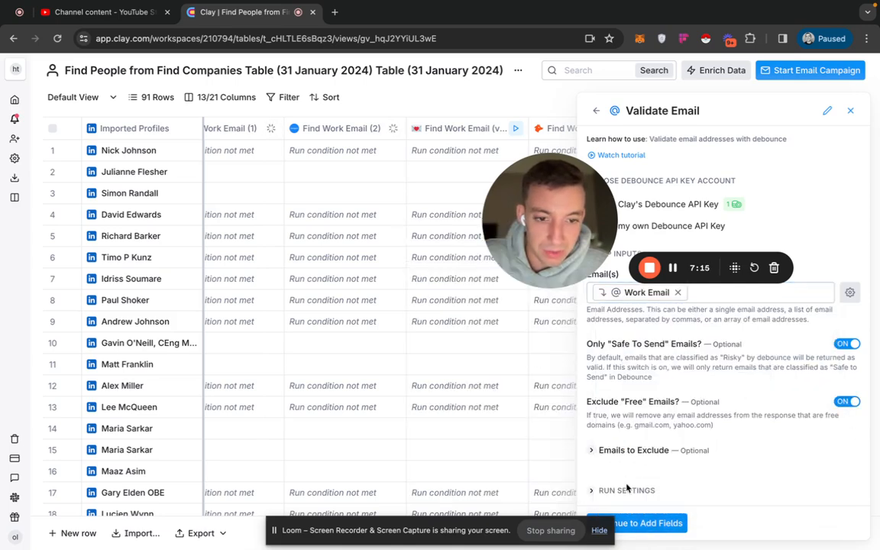
pyautogui.click(638, 523)
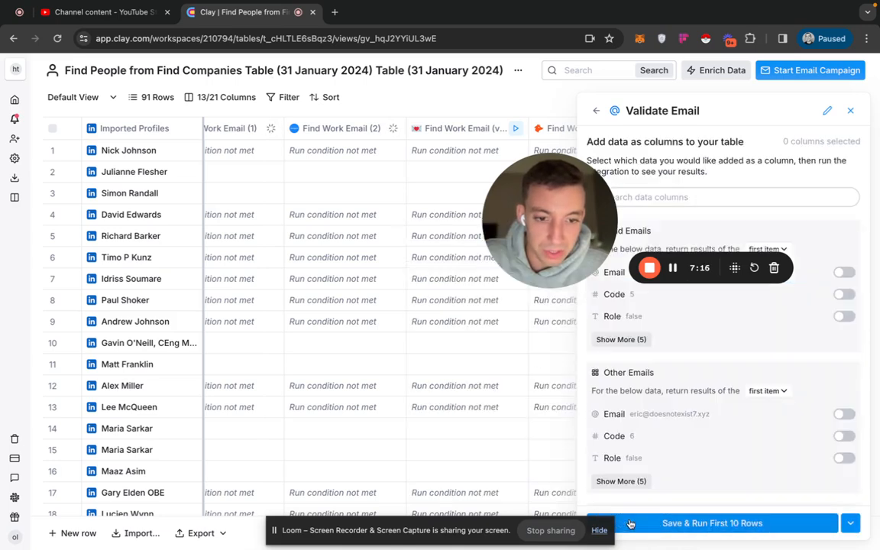
pyautogui.click(843, 273)
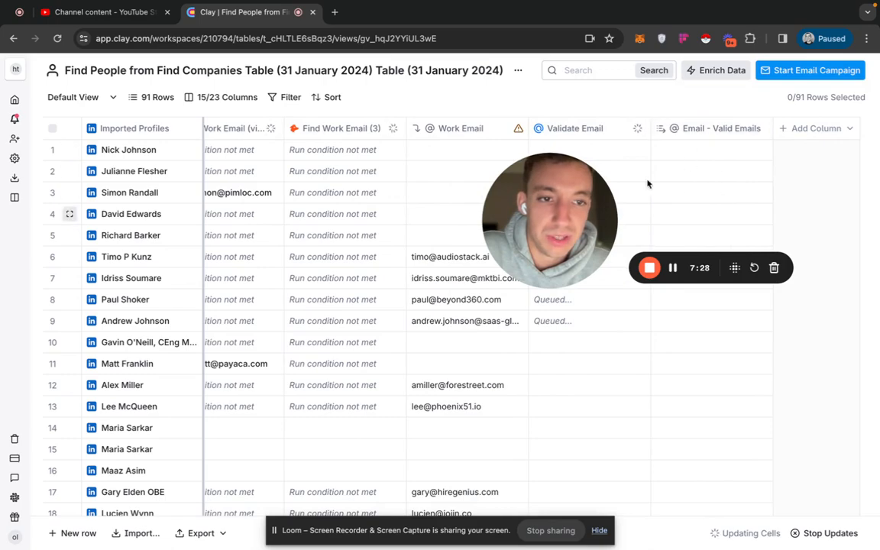
# Step: Examine the Find Work Email columns alongside the Work Email and Validate Email results for the imported profiles
pyautogui.hscroll(-15, 682, 208)
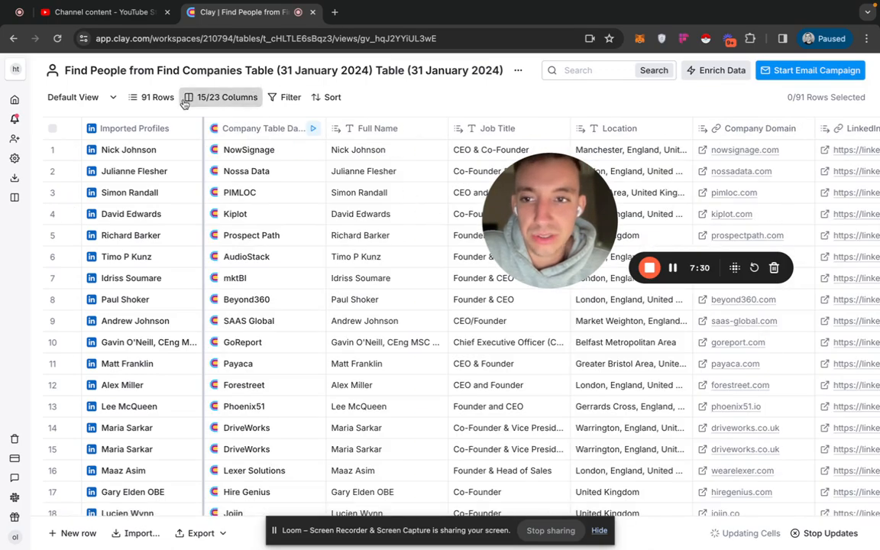
pyautogui.hscroll(15, 295, 291)
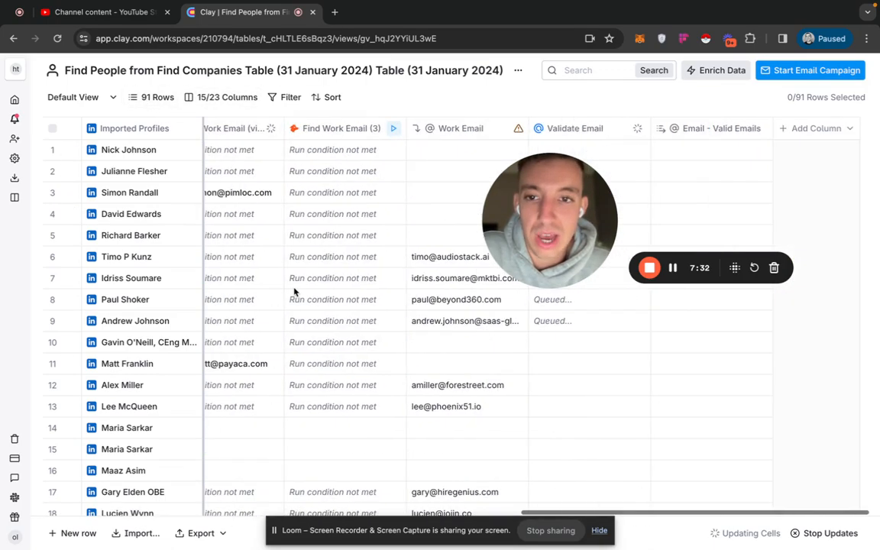
pyautogui.hscroll(-15, 295, 291)
pyautogui.hscroll(10, 405, 236)
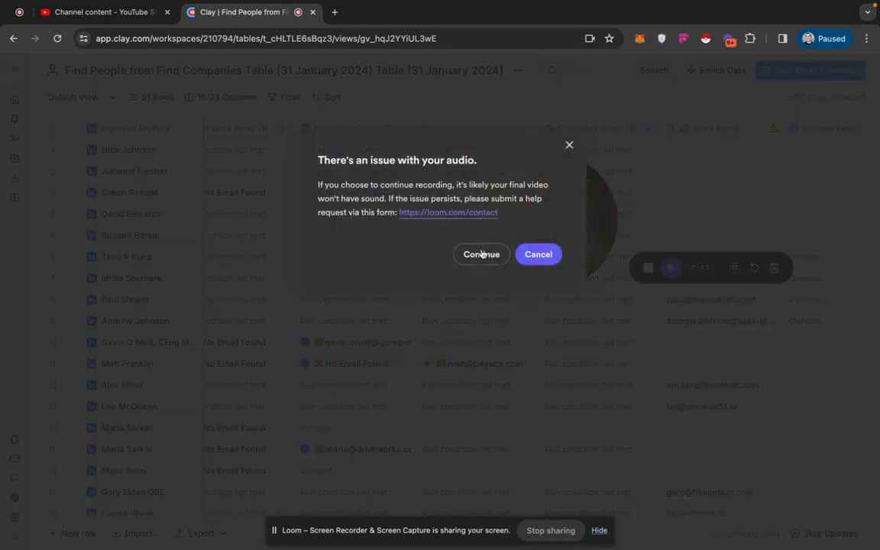
pyautogui.click(480, 254)
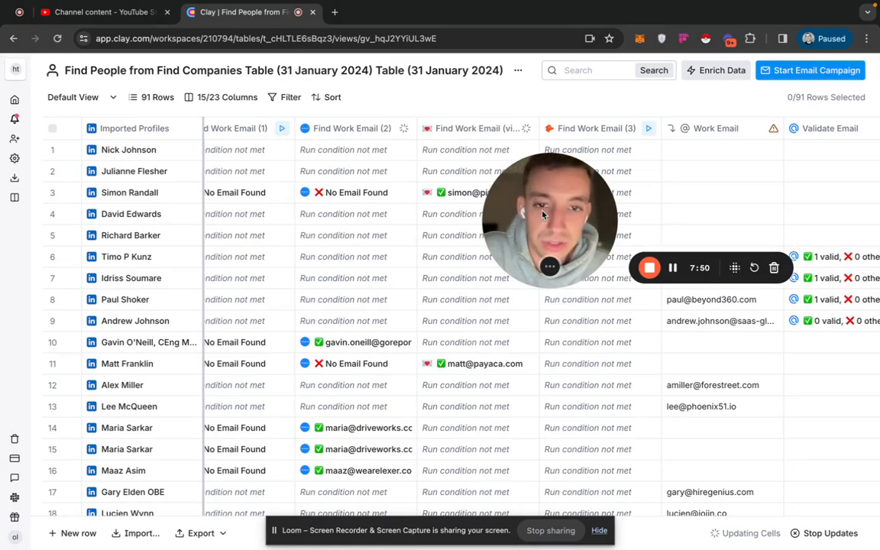
pyautogui.hscroll(5, 507, 301)
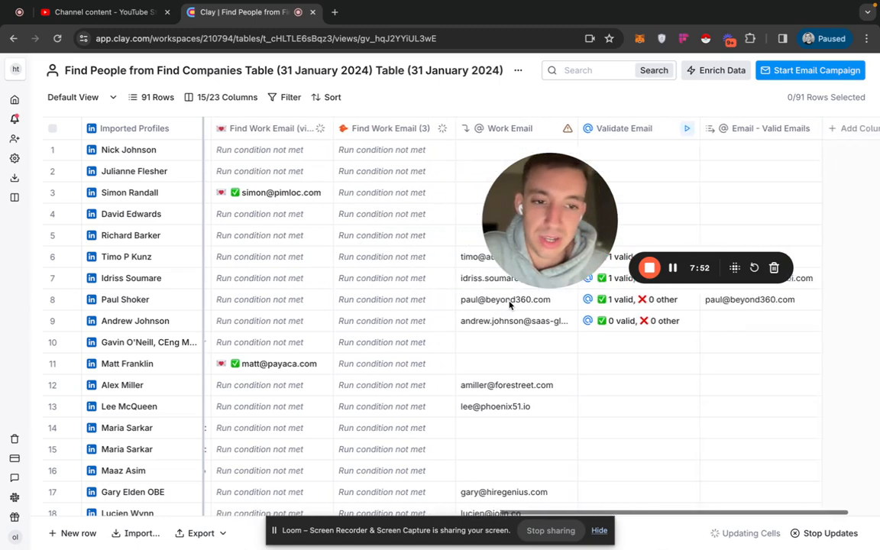
pyautogui.hscroll(-3, 510, 305)
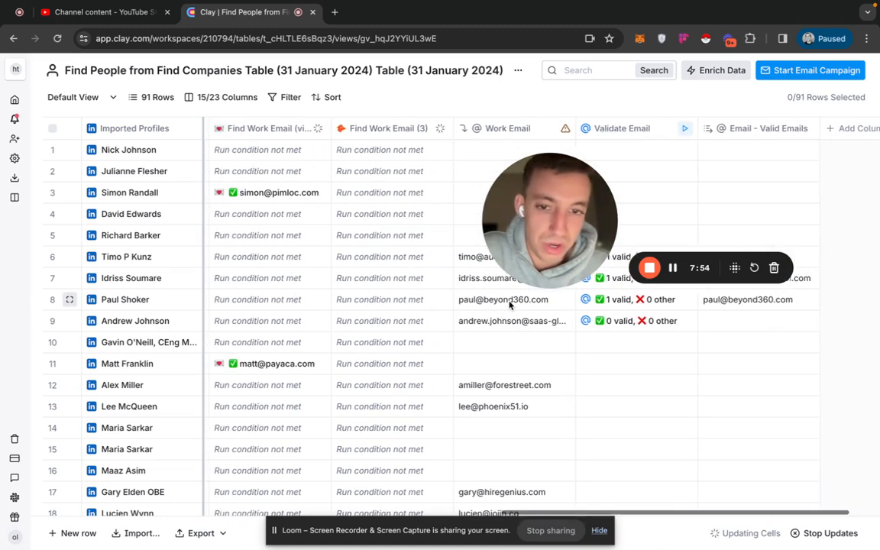
pyautogui.hscroll(-1, 510, 305)
pyautogui.hscroll(5, 509, 305)
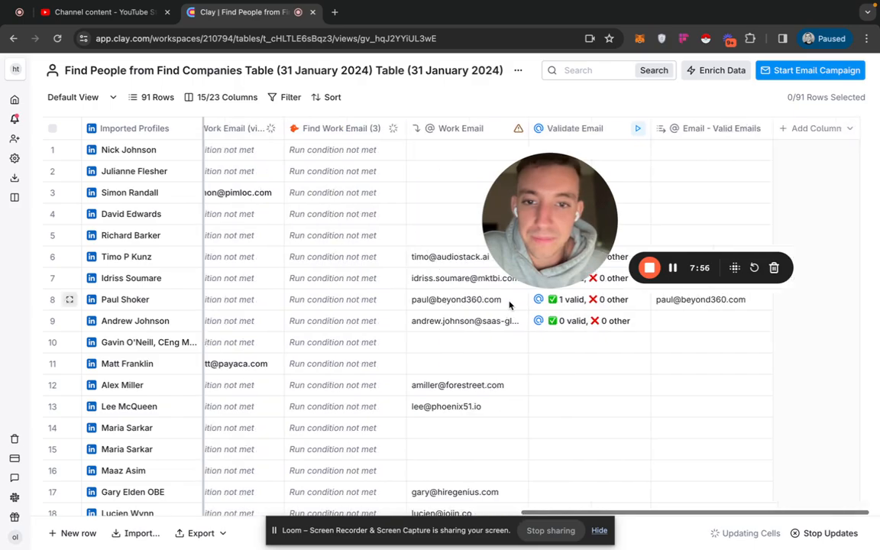
pyautogui.hscroll(-10, 510, 305)
pyautogui.hscroll(10, 510, 305)
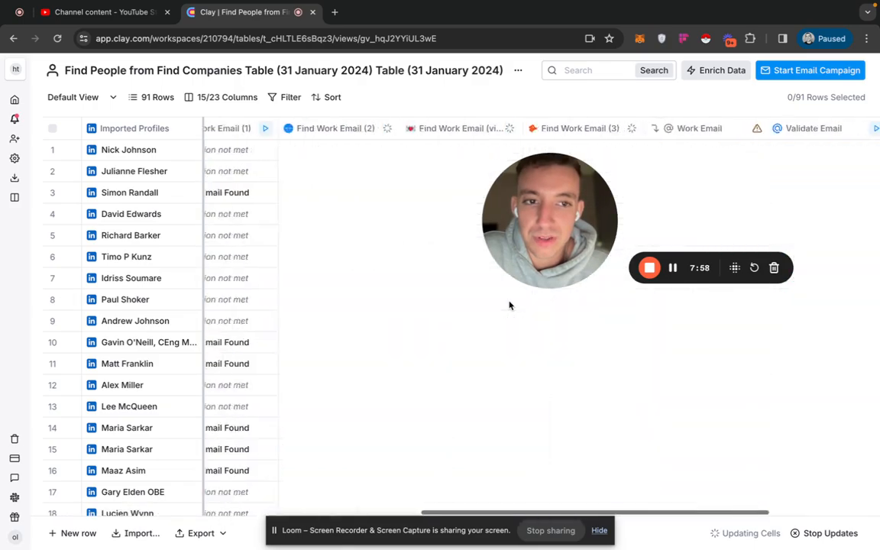
pyautogui.hscroll(-8, 510, 305)
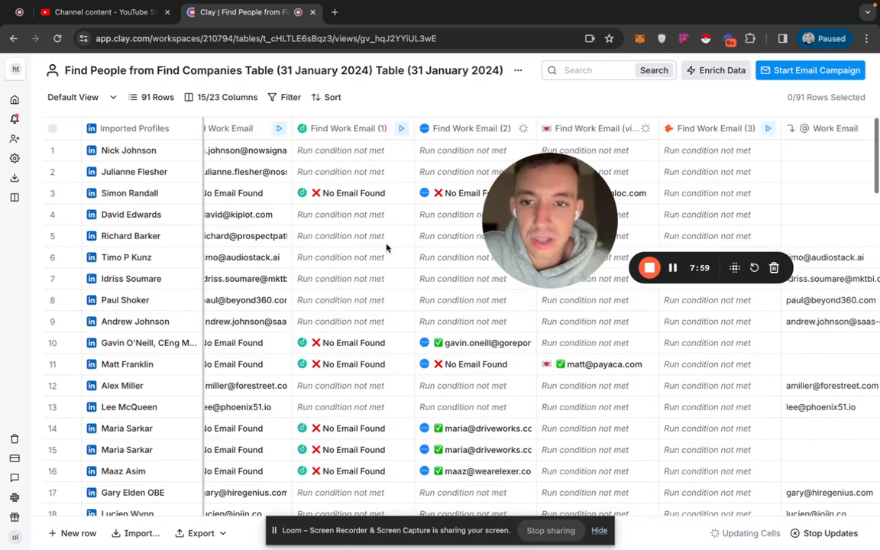
pyautogui.hscroll(8, 351, 160)
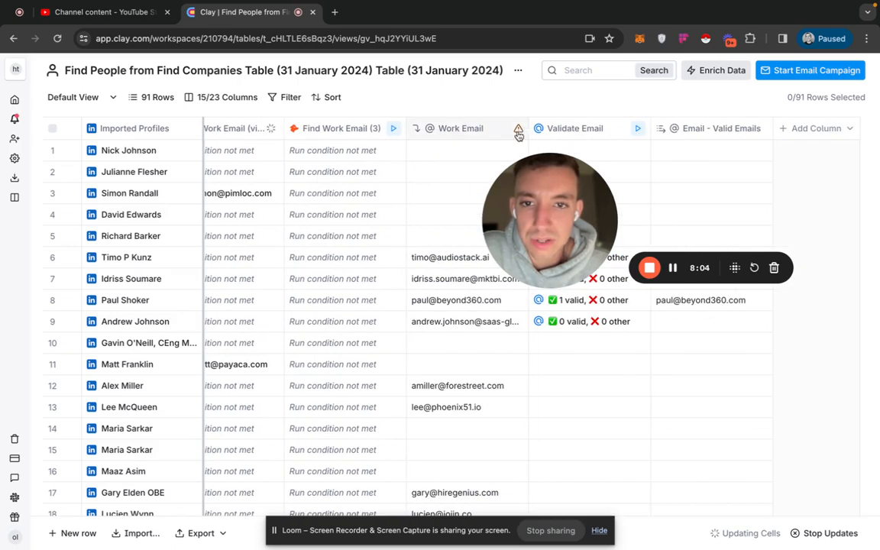
# Step: Add the email from a Find Work Email result as a new column named Email 2, and move it directly before the Work Email column
pyautogui.hscroll(-5, 420, 254)
pyautogui.click(334, 171)
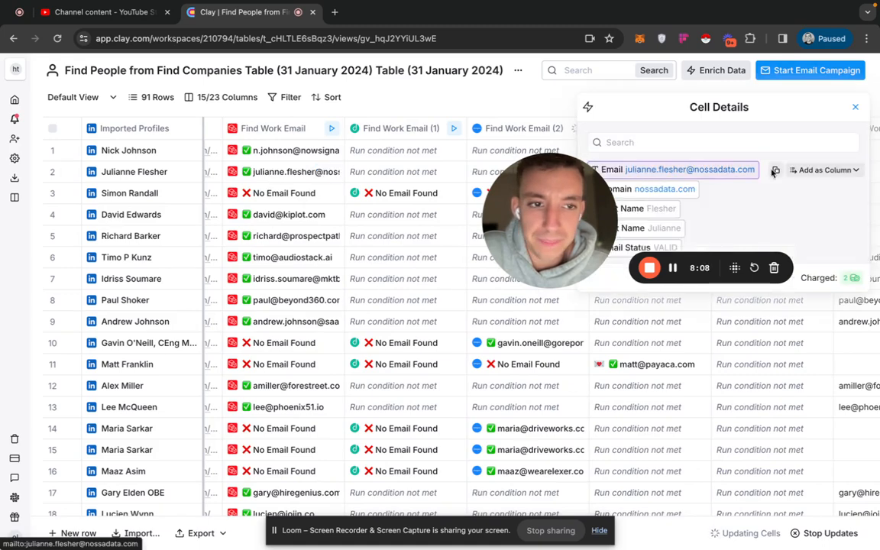
pyautogui.click(820, 173)
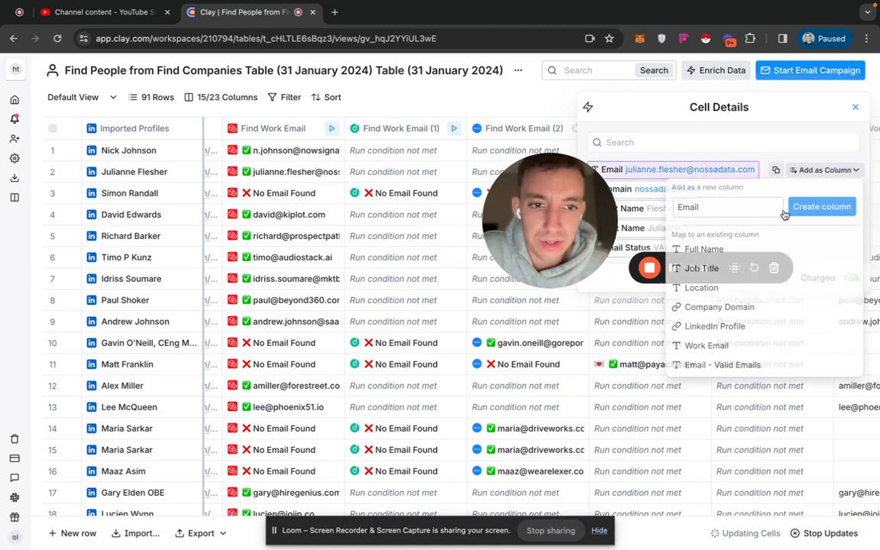
pyautogui.click(755, 207)
pyautogui.write('2')
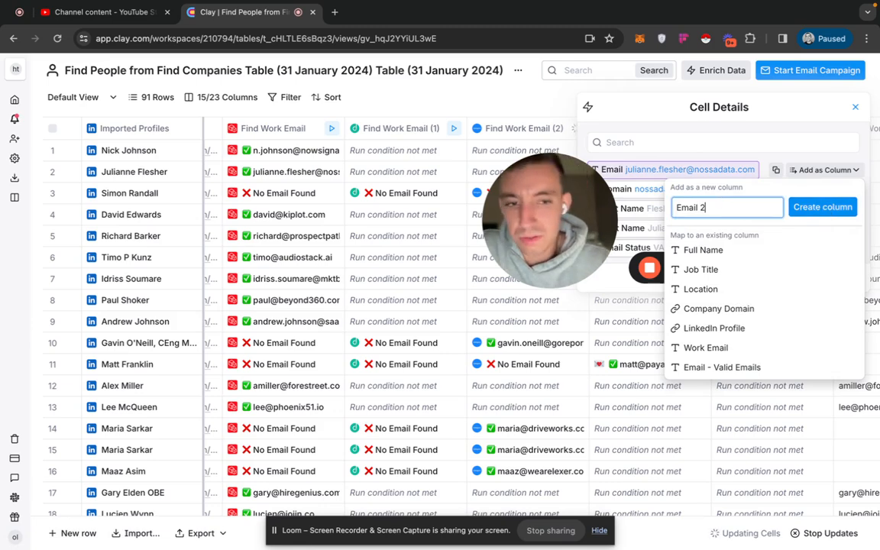
pyautogui.click(811, 214)
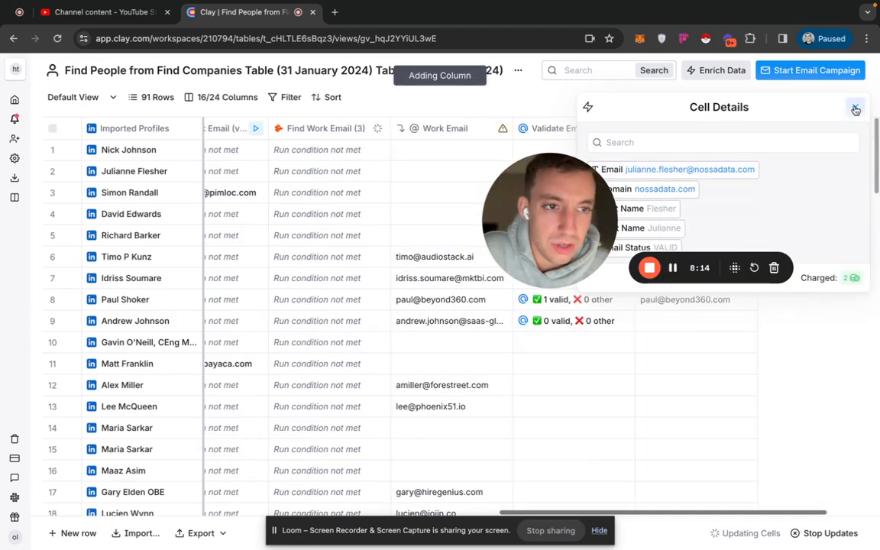
pyautogui.click(855, 109)
pyautogui.moveTo(812, 136); pyautogui.dragTo(452, 141)
pyautogui.hscroll(3, 441, 238)
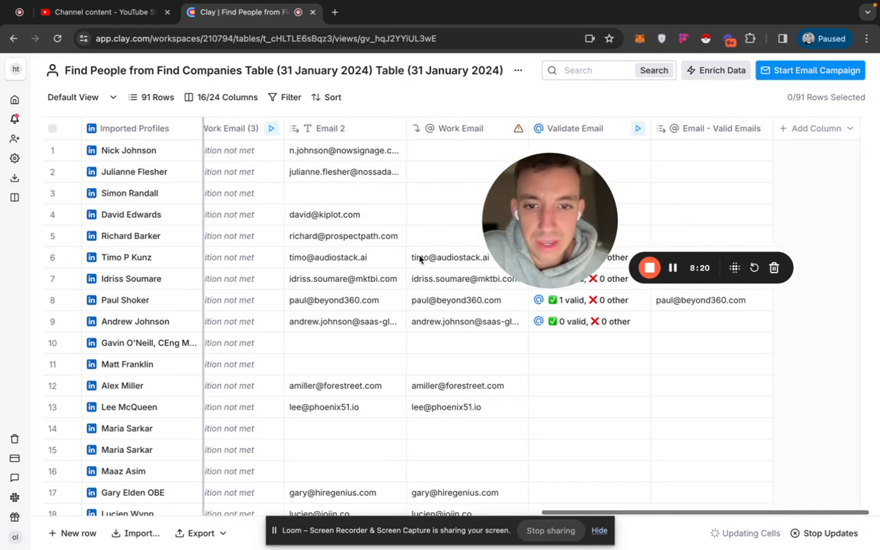
# Step: Edit the Validate Email column to check both the Work Email and Email 2 columns, saving it without running
pyautogui.click(585, 134)
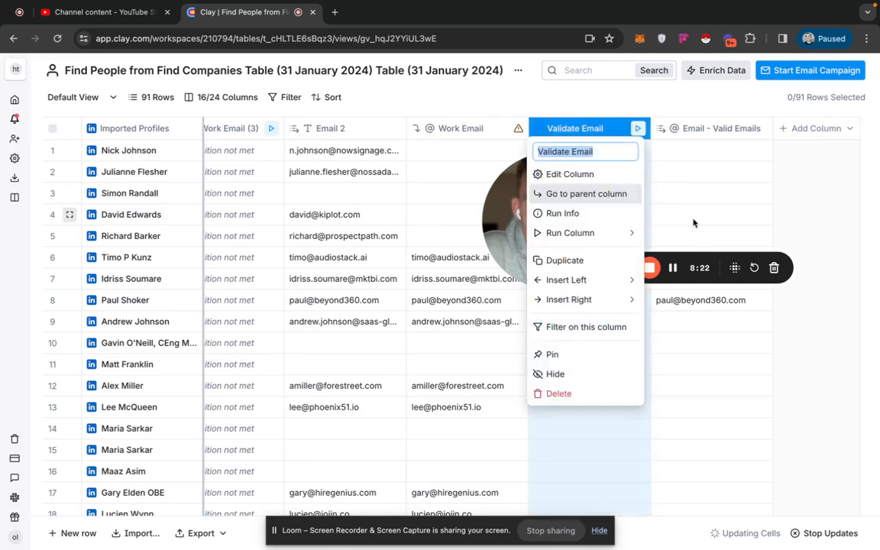
pyautogui.click(590, 178)
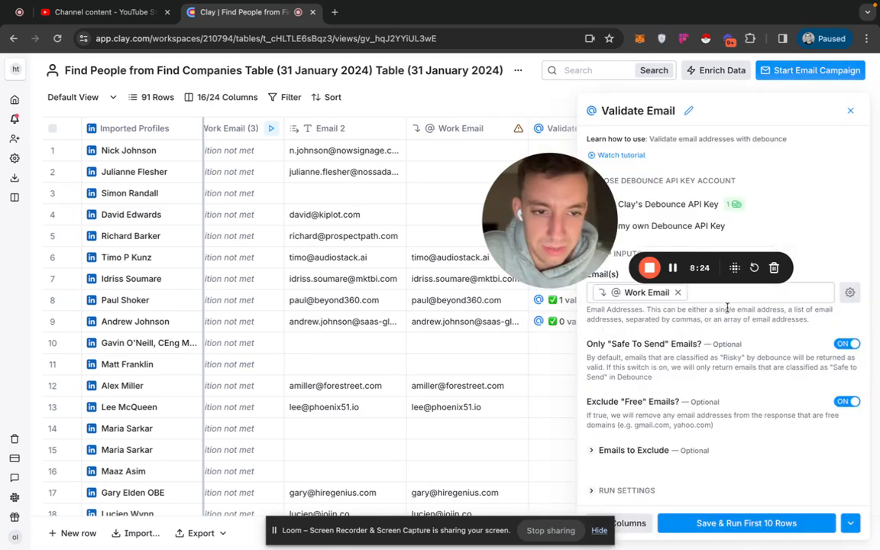
pyautogui.click(677, 294)
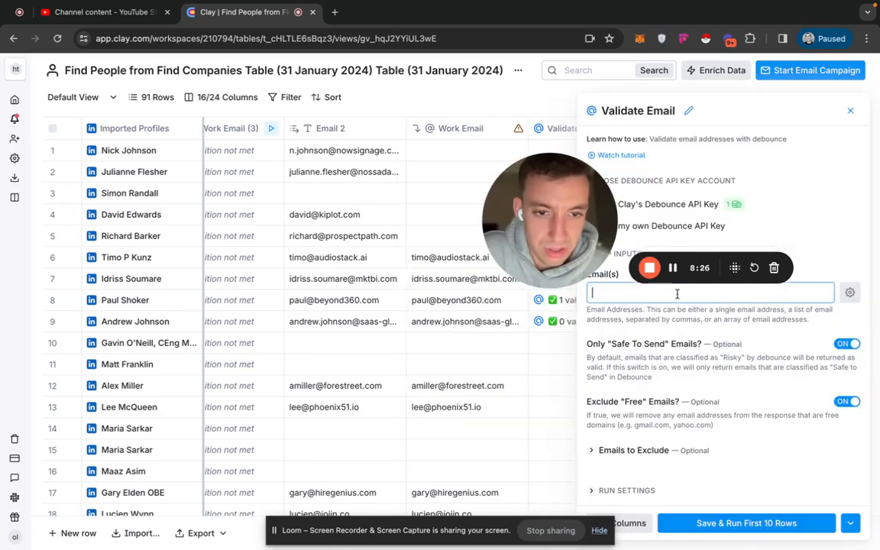
pyautogui.write('/')
pyautogui.click(650, 360)
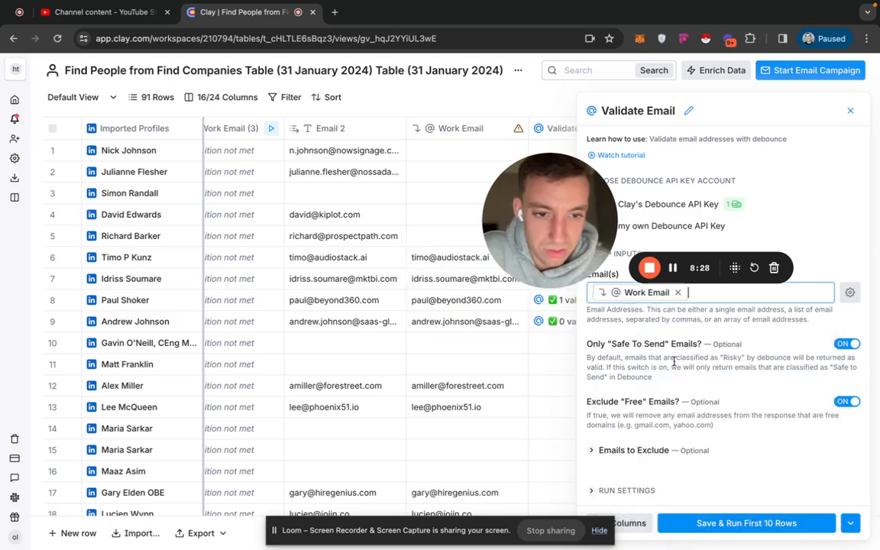
pyautogui.write('/')
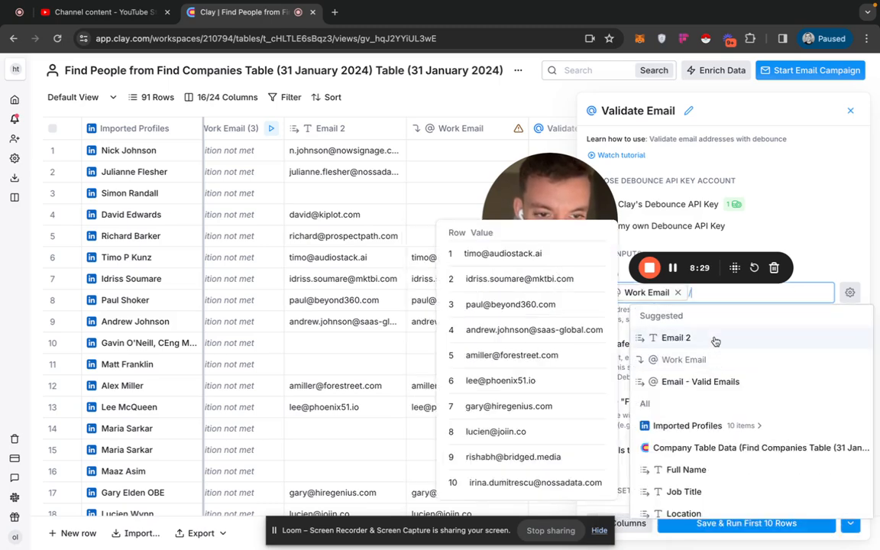
pyautogui.click(715, 339)
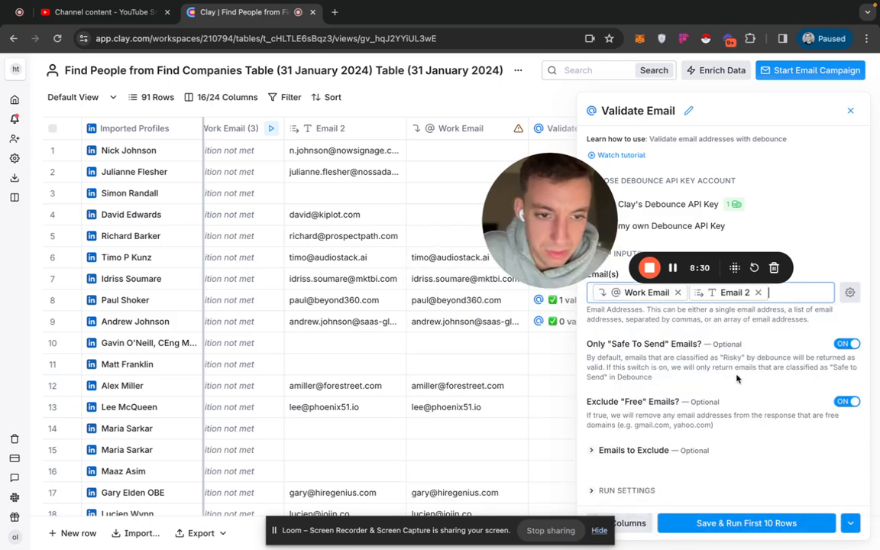
pyautogui.click(851, 523)
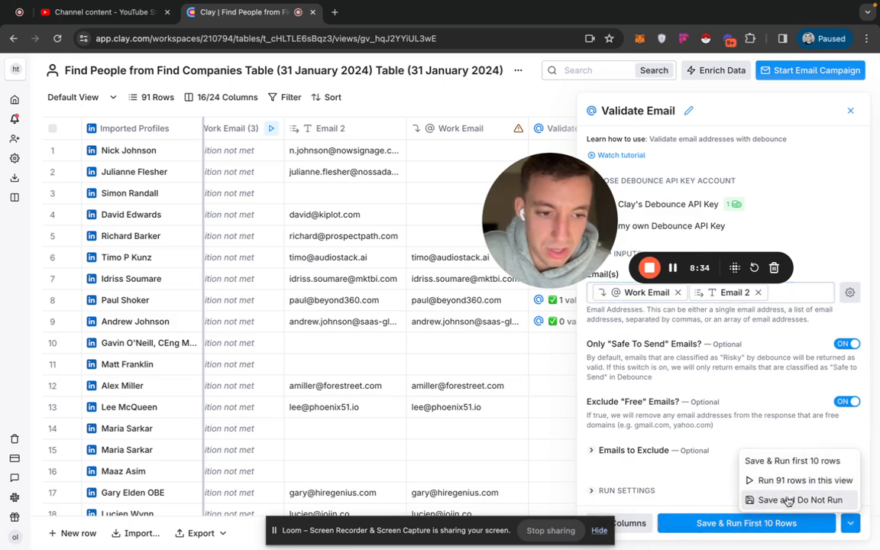
pyautogui.click(801, 501)
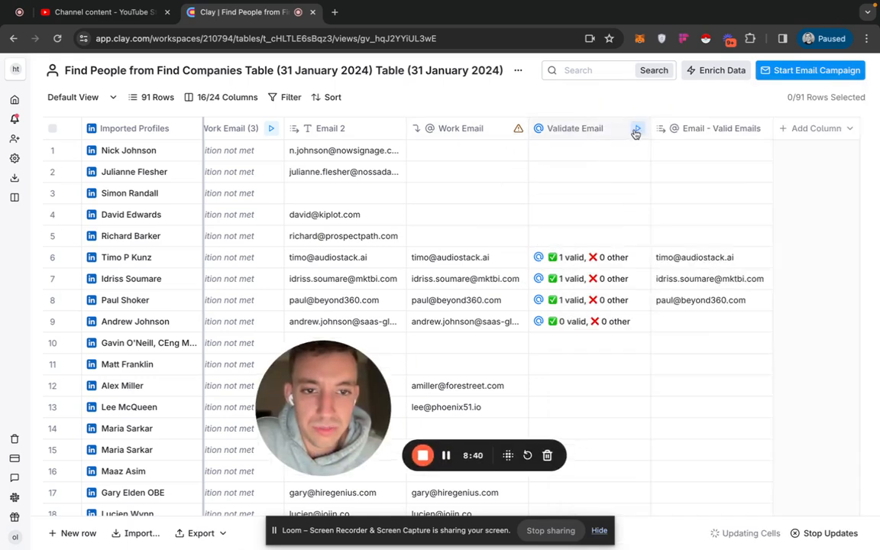
# Step: Run the Validate Email column with its updated email inputs
pyautogui.click(636, 130)
pyautogui.click(551, 168)
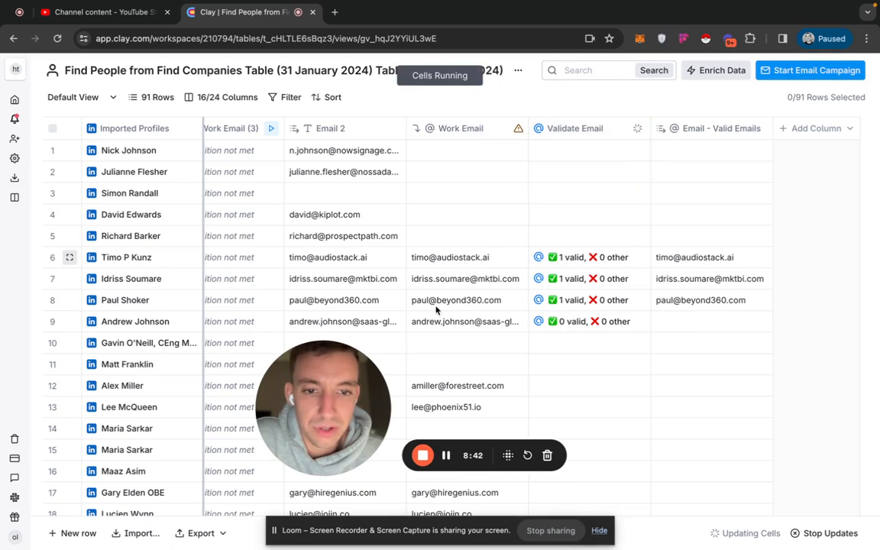
pyautogui.moveTo(311, 406); pyautogui.dragTo(347, 337)
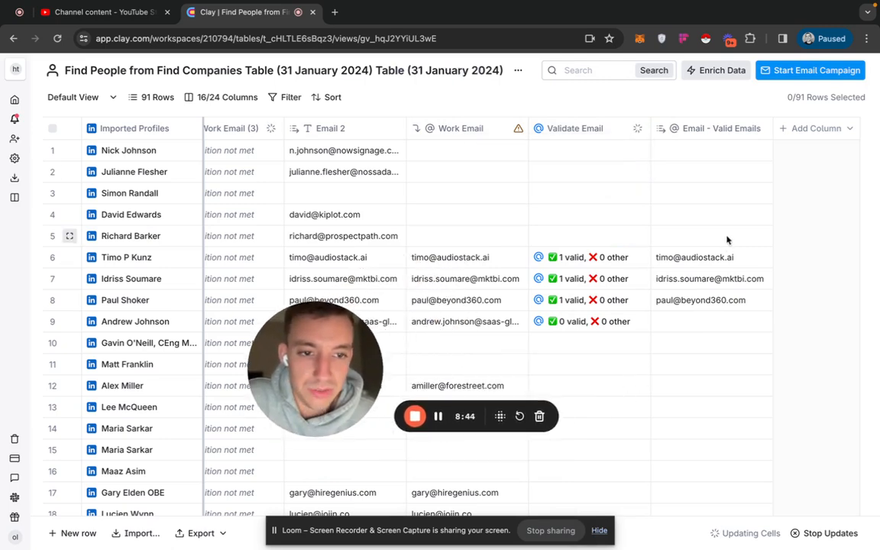
# Step: Review the validation progress down the table and check the profiles' company, job title, location and domain columns
pyautogui.scroll(-15, 711, 336)
pyautogui.scroll(8, 712, 336)
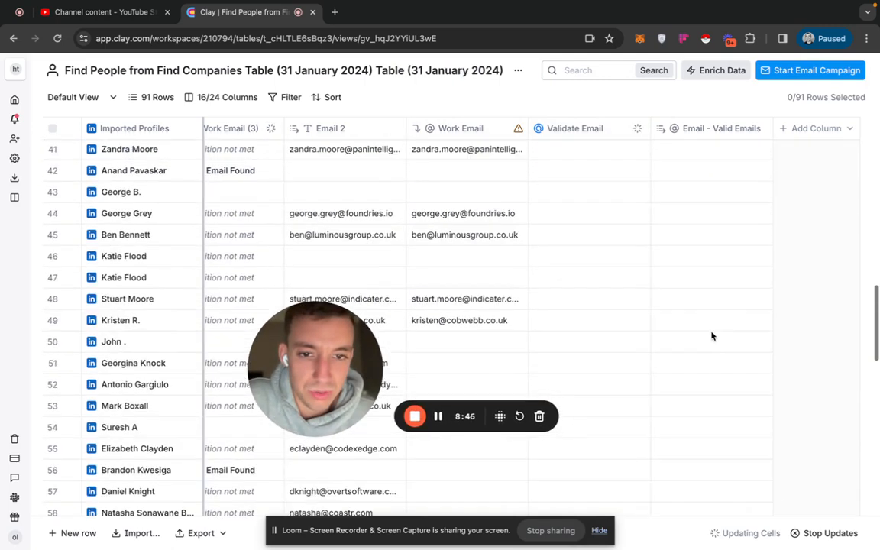
pyautogui.scroll(-5, 703, 334)
pyautogui.scroll(15, 649, 186)
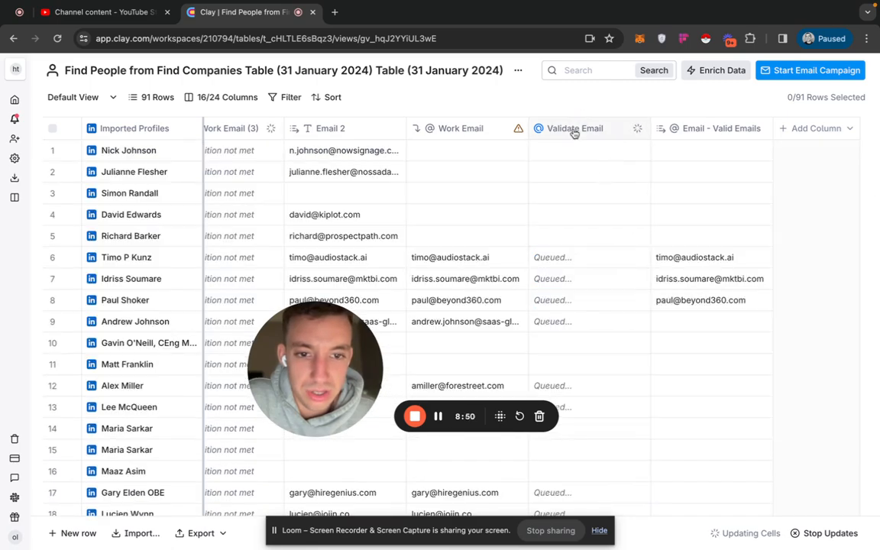
pyautogui.scroll(-17, 623, 344)
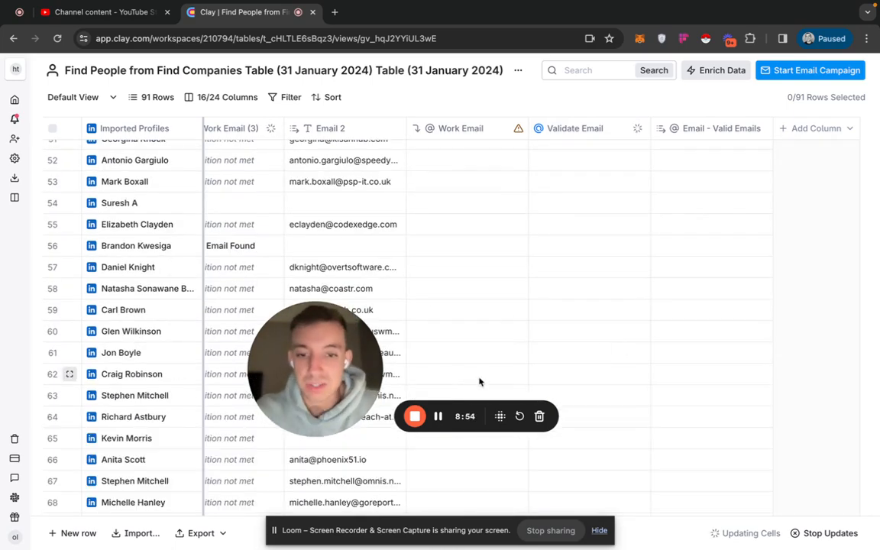
pyautogui.moveTo(315, 367); pyautogui.dragTo(434, 372)
pyautogui.hscroll(-10, 317, 222)
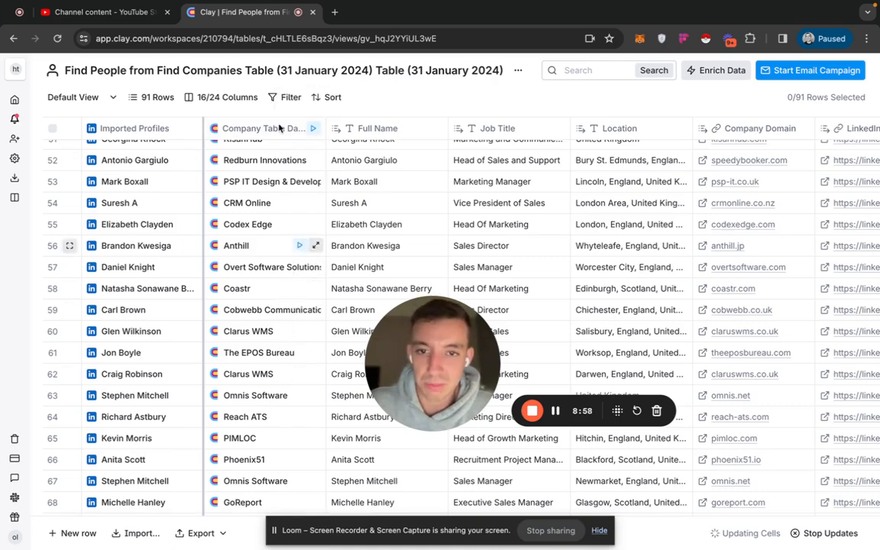
pyautogui.hscroll(5, 405, 245)
pyautogui.hscroll(-3, 422, 211)
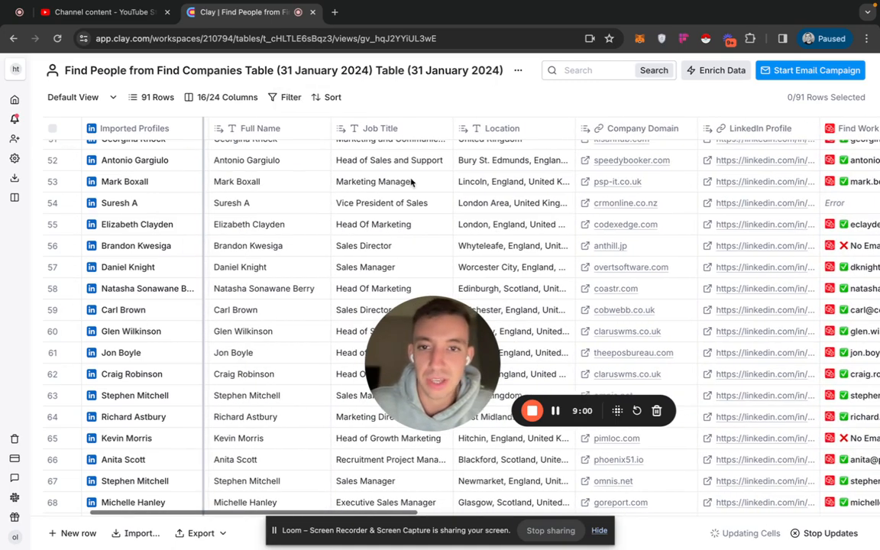
# Step: Examine the Find Work Email waterfall columns, Email 2, Work Email and Validate Email columns for the current progress
pyautogui.hscroll(10, 447, 203)
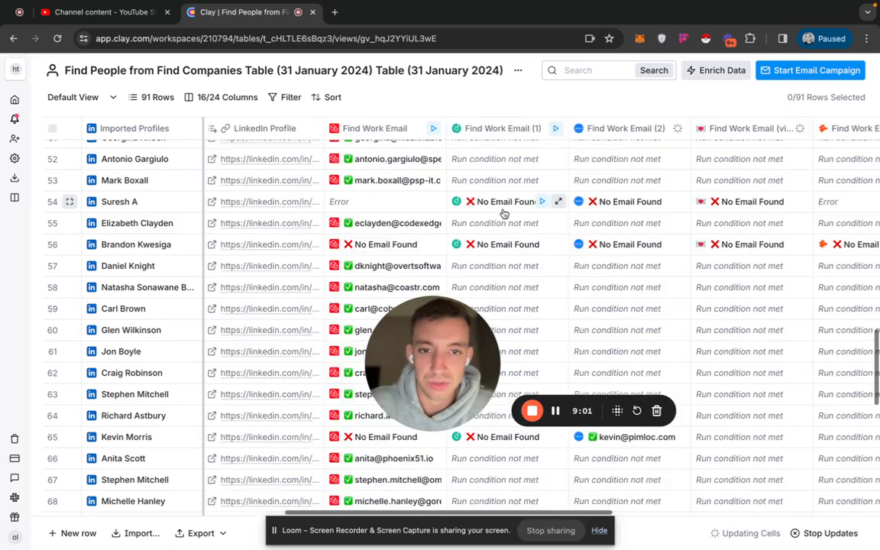
pyautogui.hscroll(5, 493, 203)
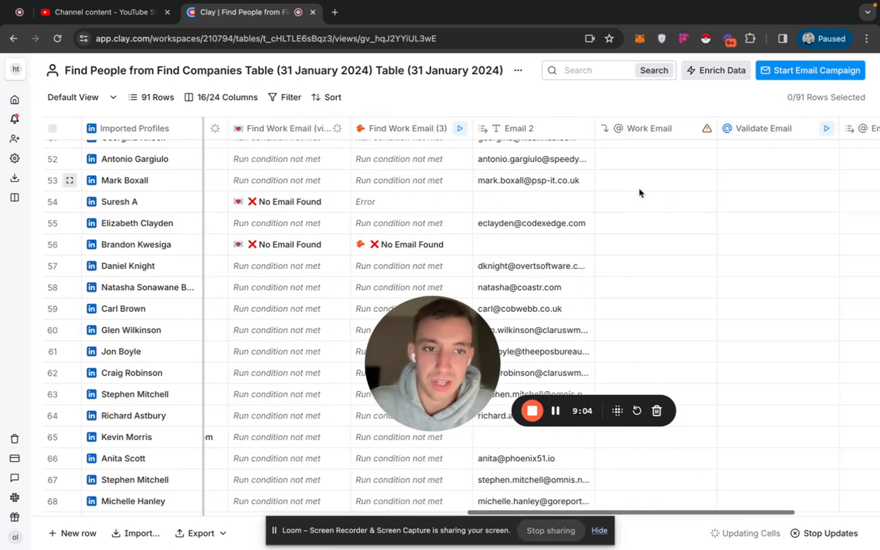
pyautogui.hscroll(3, 640, 193)
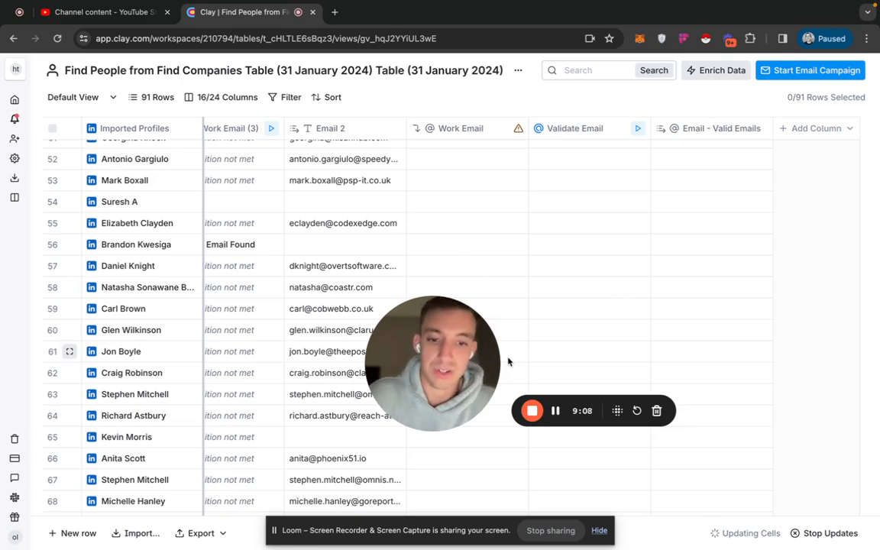
pyautogui.click(557, 413)
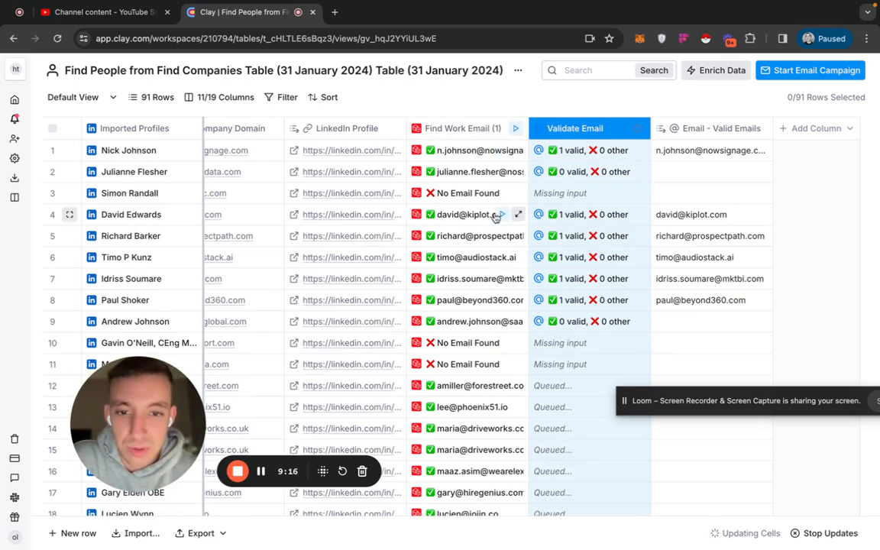
# Step: Review the Find Work Email (1), Validate Email and Email - Valid Emails results down the table
pyautogui.scroll(-15, 484, 338)
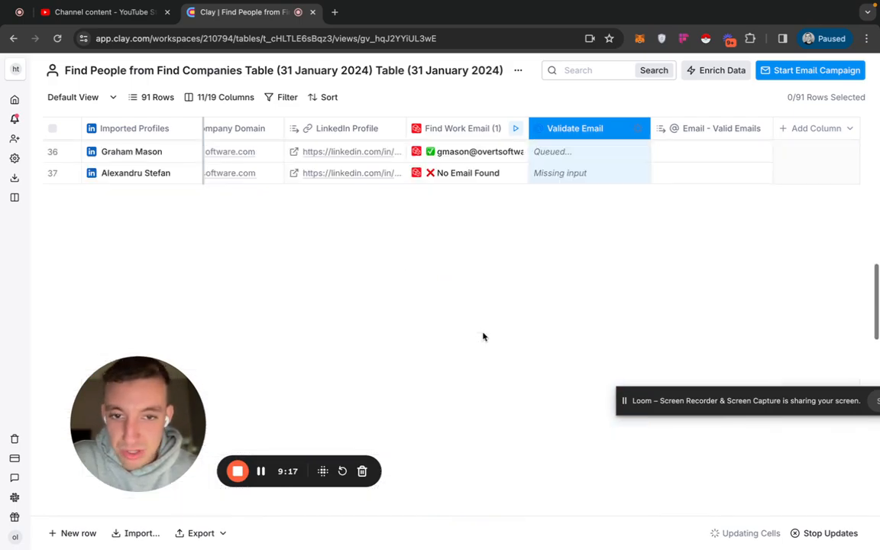
pyautogui.scroll(-10, 483, 338)
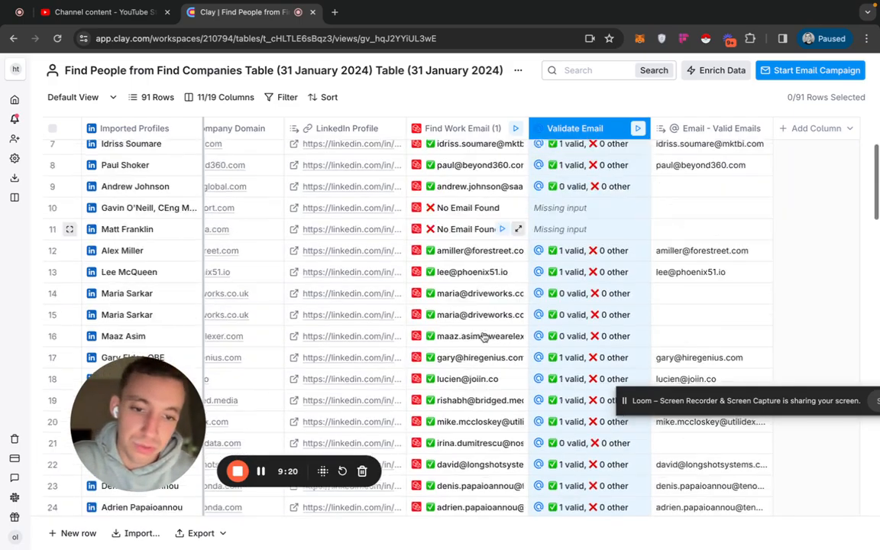
pyautogui.scroll(-10, 484, 337)
pyautogui.scroll(6, 485, 290)
pyautogui.scroll(-1, 487, 260)
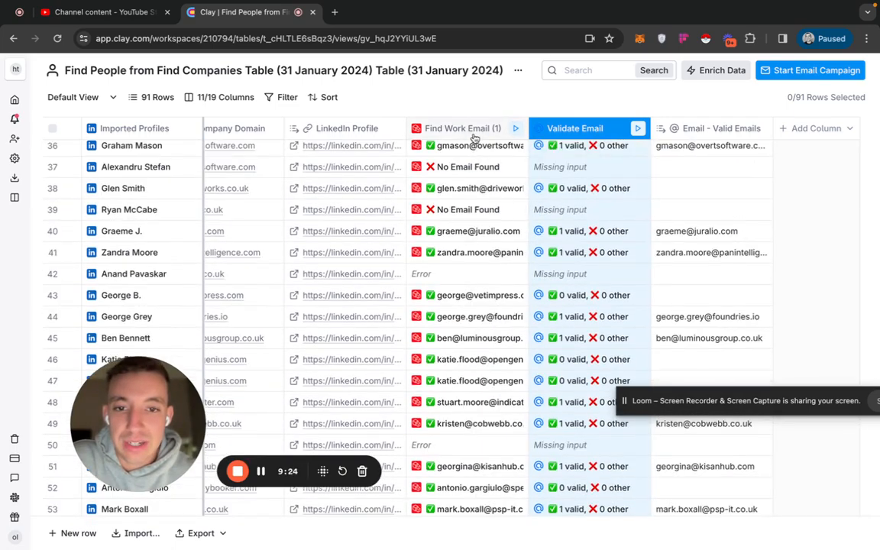
# Step: Run the Find Work Email (1) column for all rows that haven't run or have errors
pyautogui.hscroll(-1, 441, 280)
pyautogui.click(508, 129)
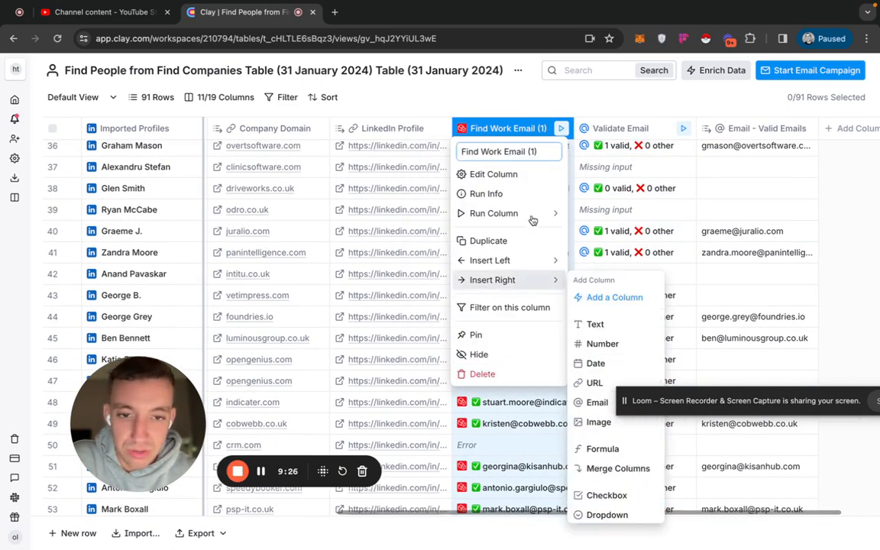
pyautogui.moveTo(533, 219)
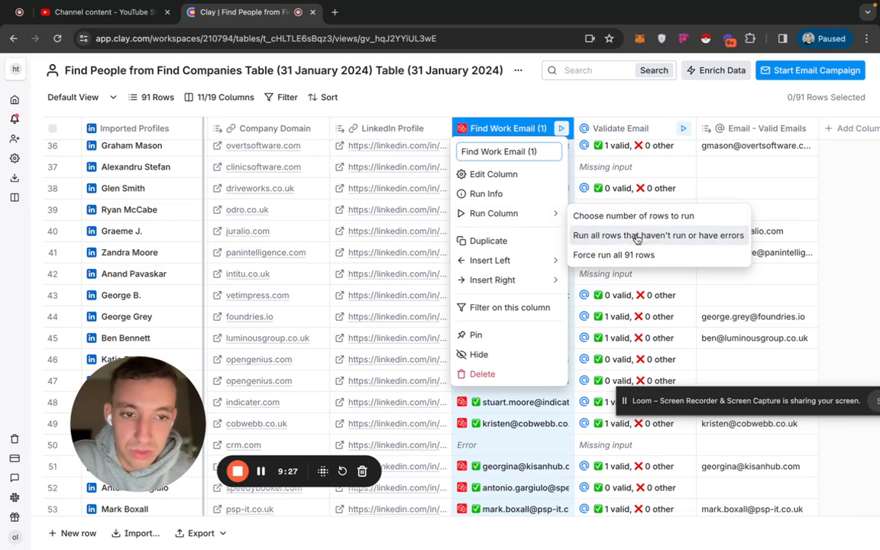
pyautogui.click(637, 237)
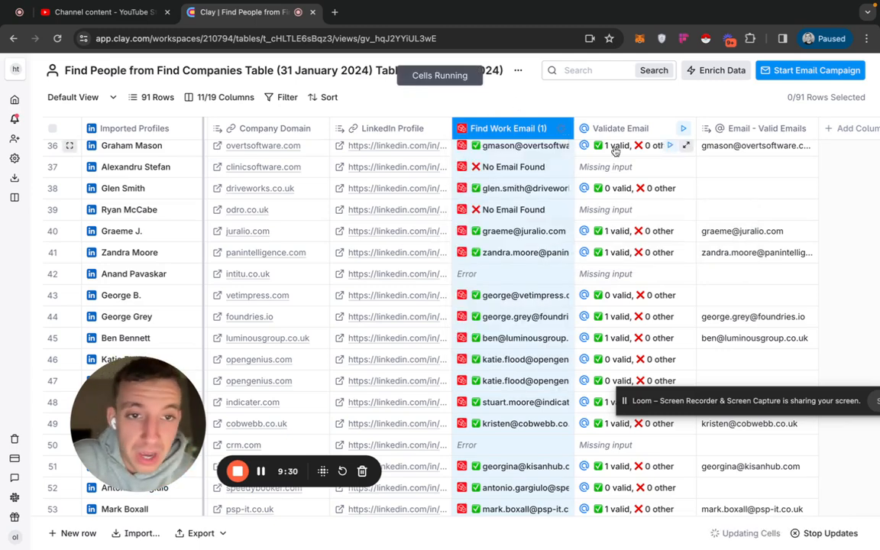
# Step: Filter the table to rows where Email - Valid Emails is not empty
pyautogui.hscroll(1, 615, 151)
pyautogui.scroll(7, 719, 221)
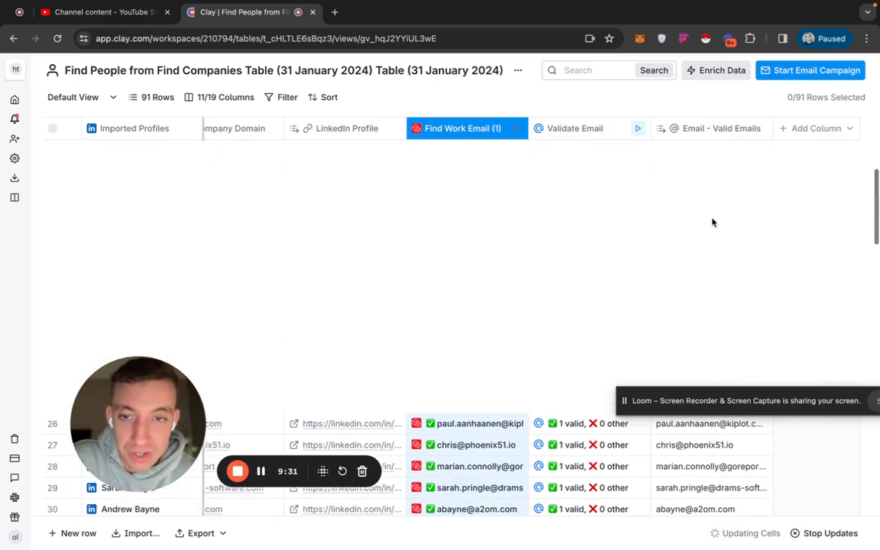
pyautogui.click(288, 98)
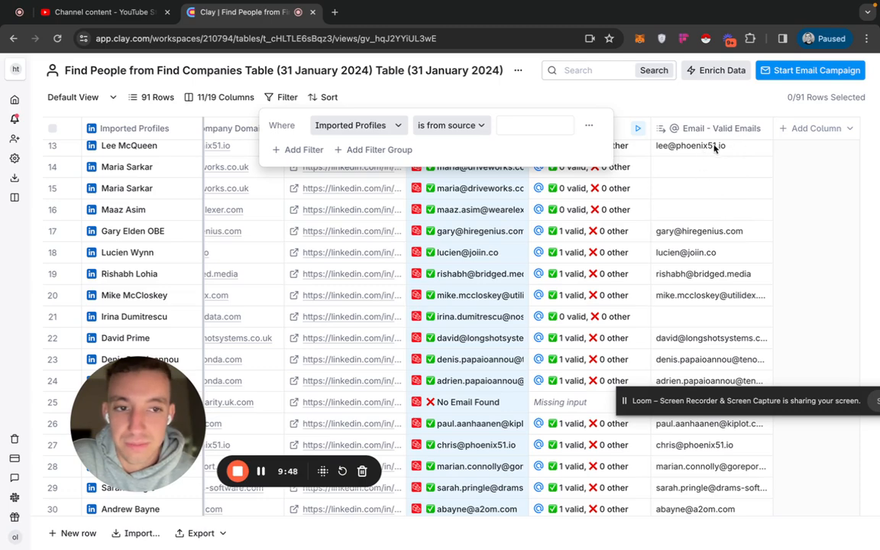
pyautogui.click(353, 125)
pyautogui.scroll(-2, 491, 370)
pyautogui.click(479, 402)
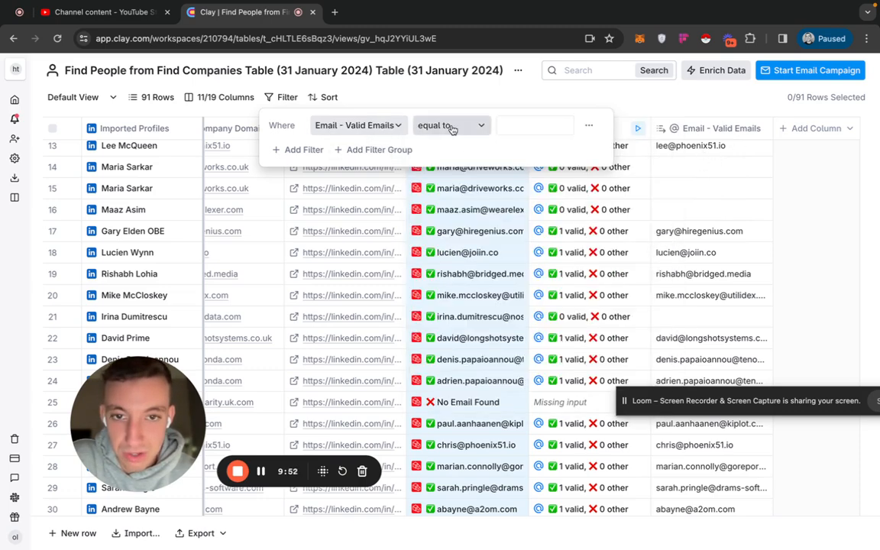
pyautogui.click(450, 127)
pyautogui.click(522, 225)
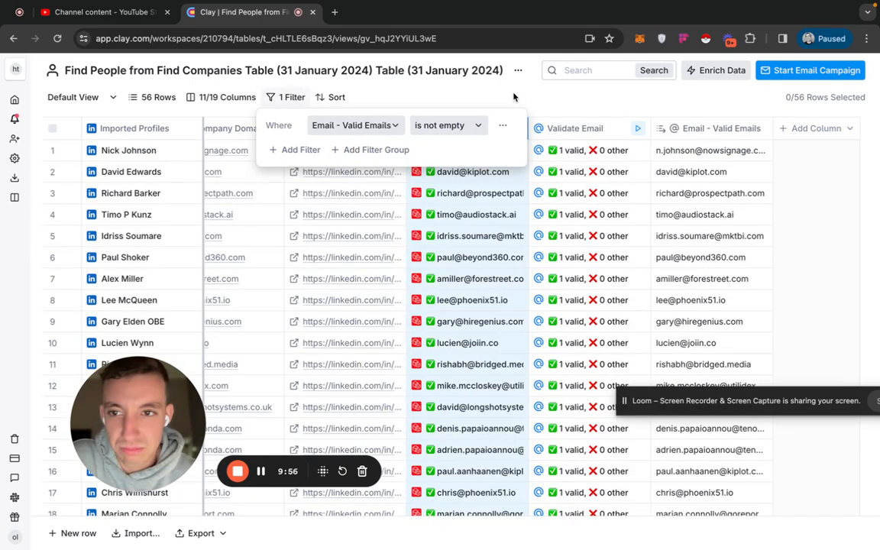
pyautogui.click(515, 97)
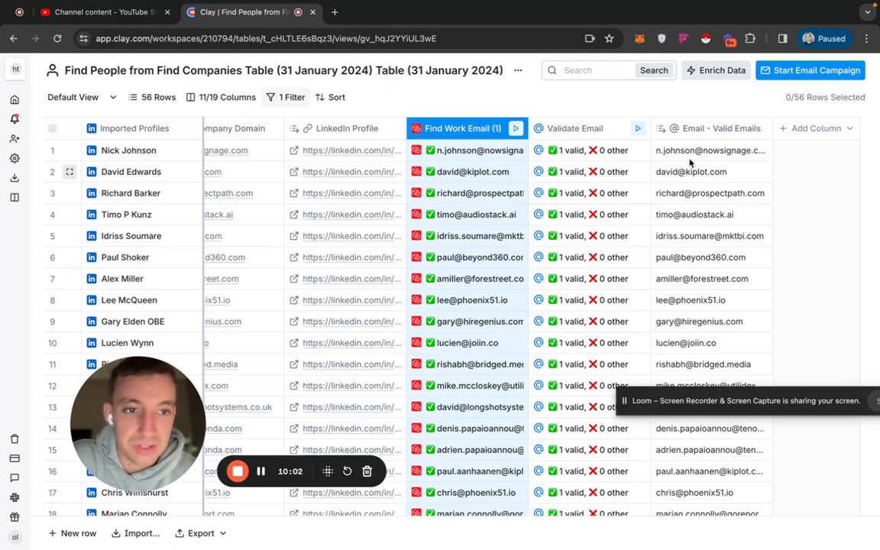
# Step: Start adding an enrichment column, search the enrichments for "traffic" and compare the matching integrations
pyautogui.click(686, 239)
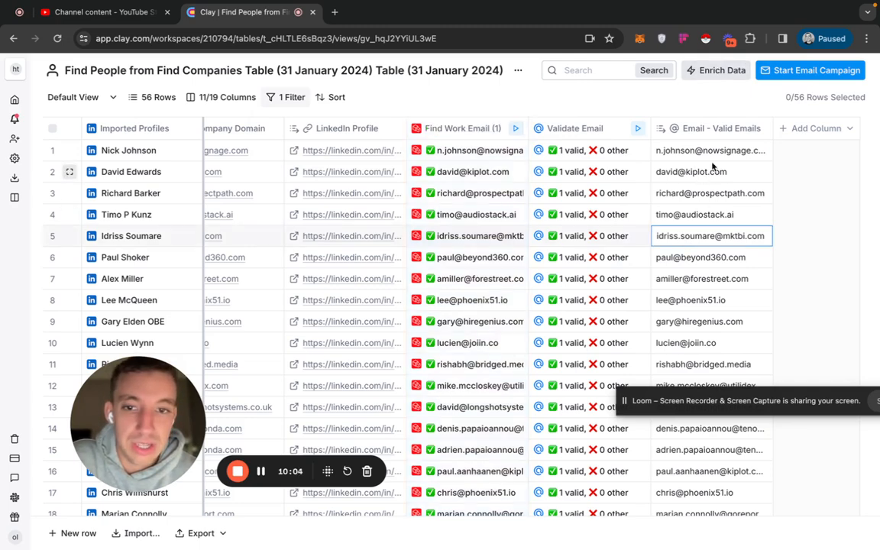
pyautogui.click(718, 71)
pyautogui.write('traff')
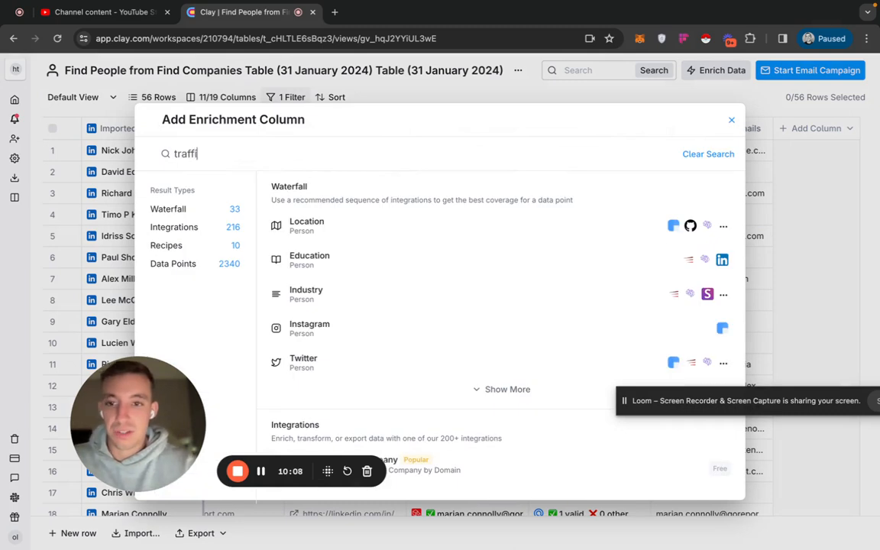
pyautogui.write('ic')
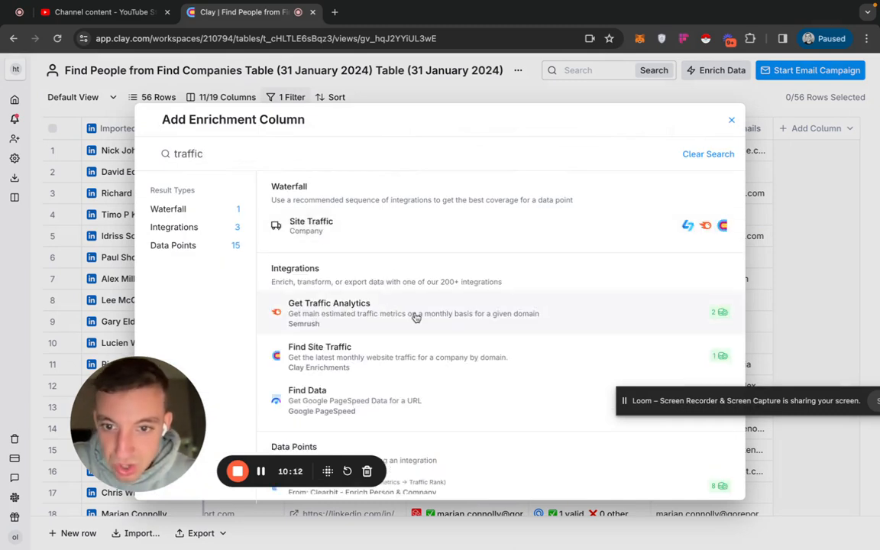
pyautogui.scroll(-1, 464, 317)
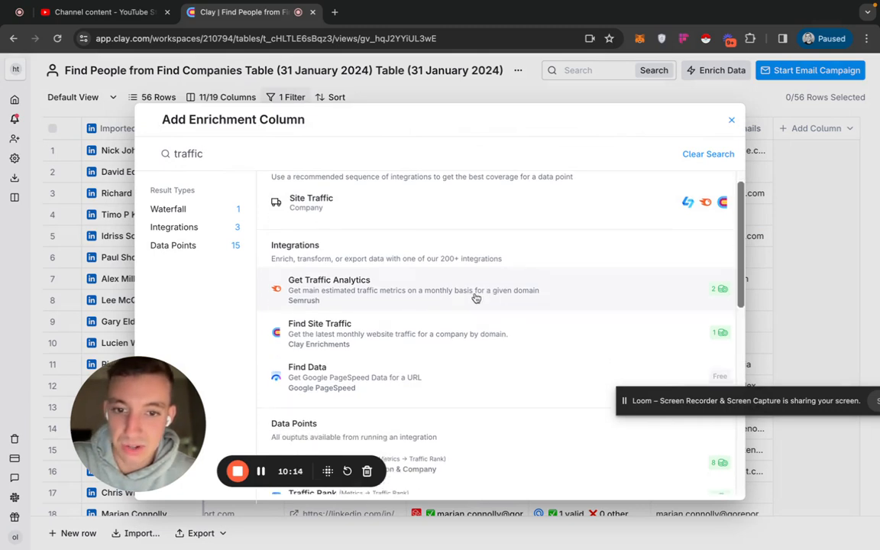
pyautogui.scroll(-2, 524, 301)
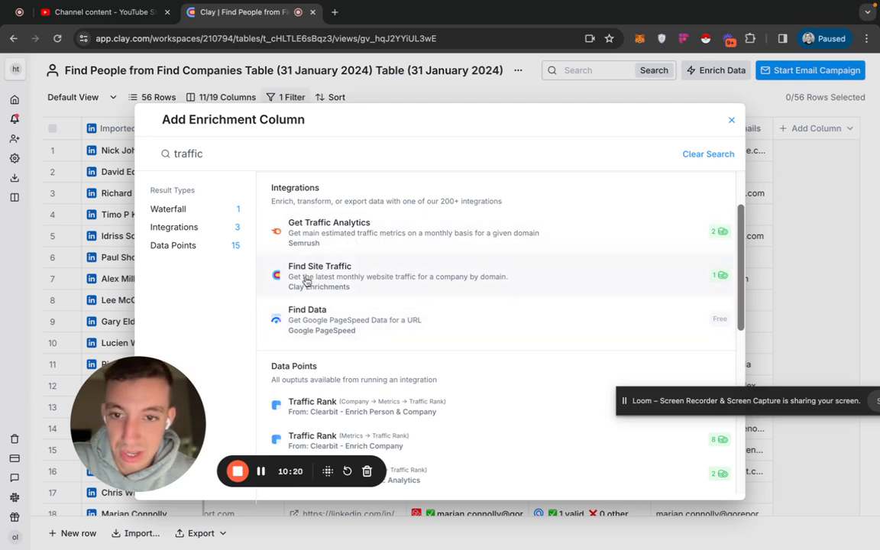
pyautogui.scroll(2, 405, 271)
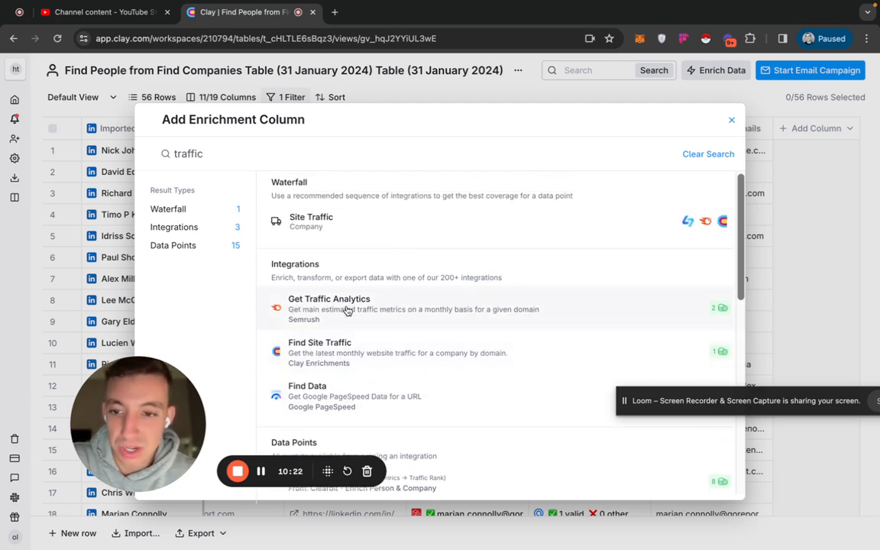
pyautogui.scroll(1, 373, 312)
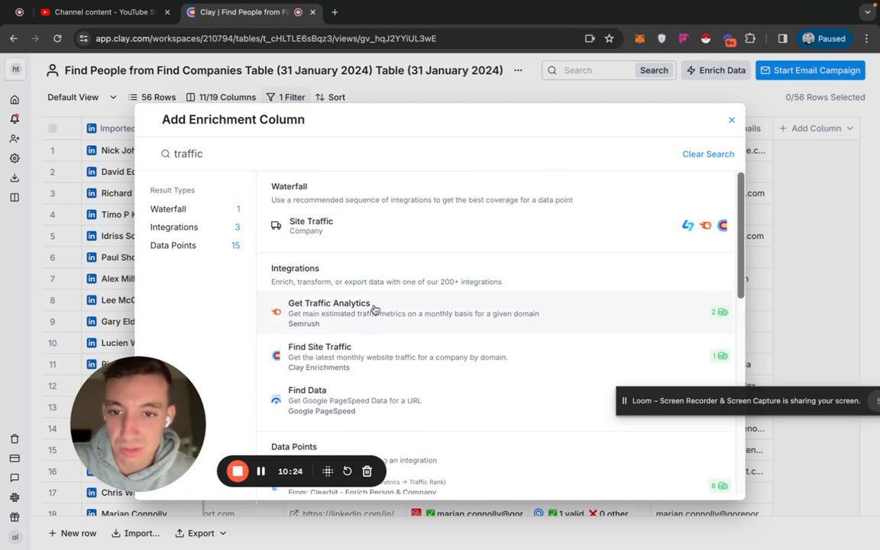
# Step: Add the Semrush Get Traffic Analytics enrichment with Company Domain as the company URL, and save and run it on the first 10 rows
pyautogui.click(333, 222)
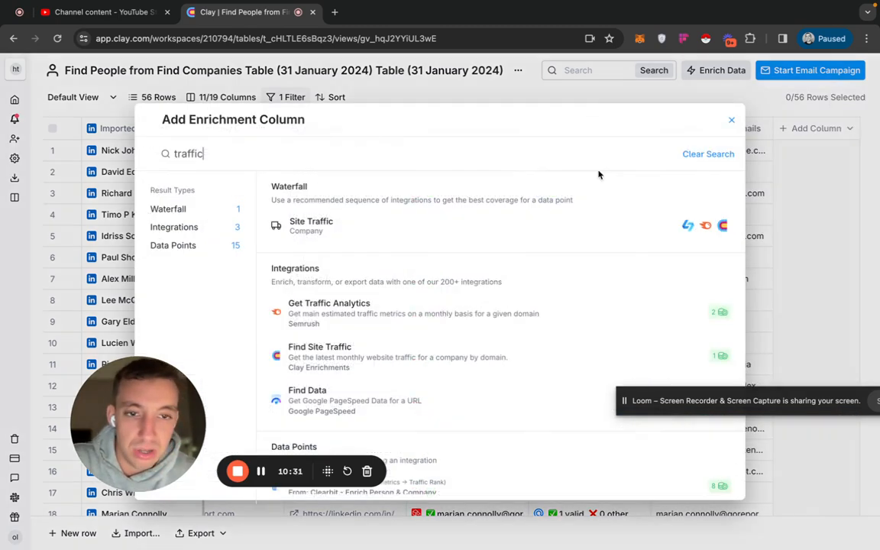
pyautogui.click(596, 111)
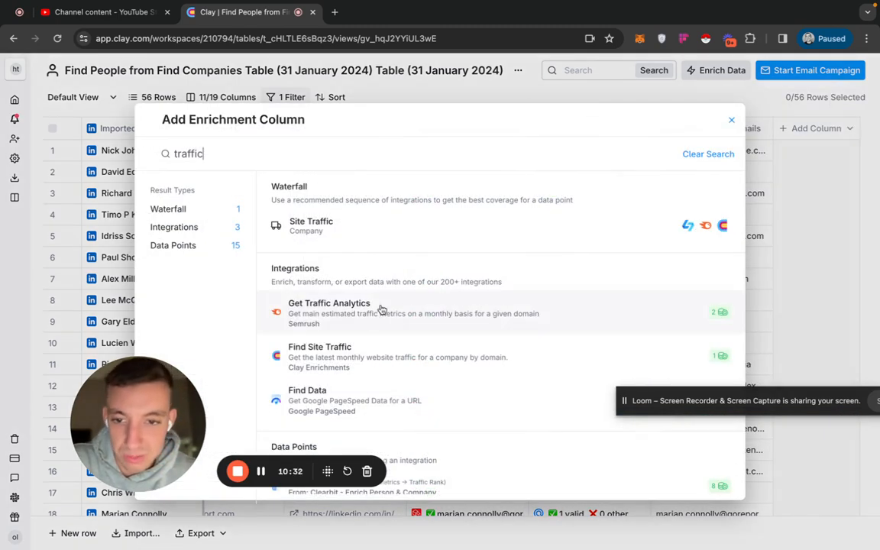
pyautogui.click(364, 310)
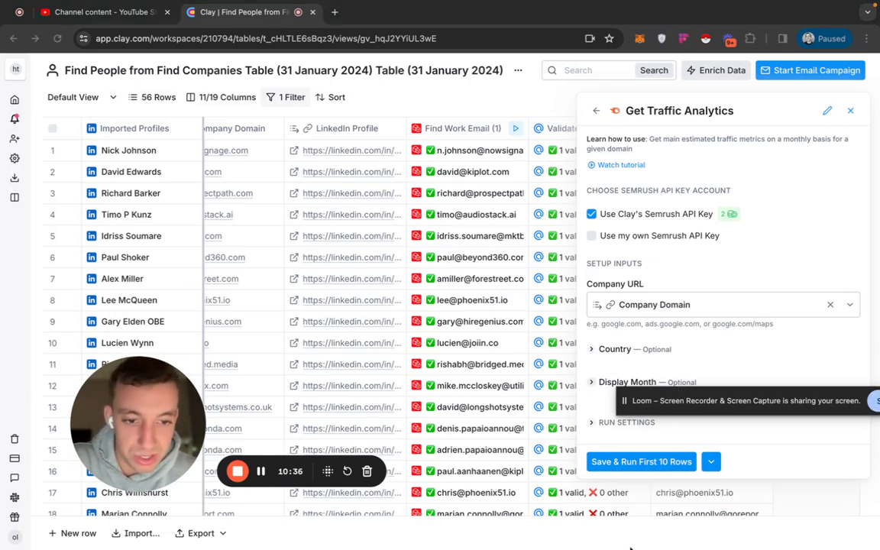
pyautogui.click(635, 462)
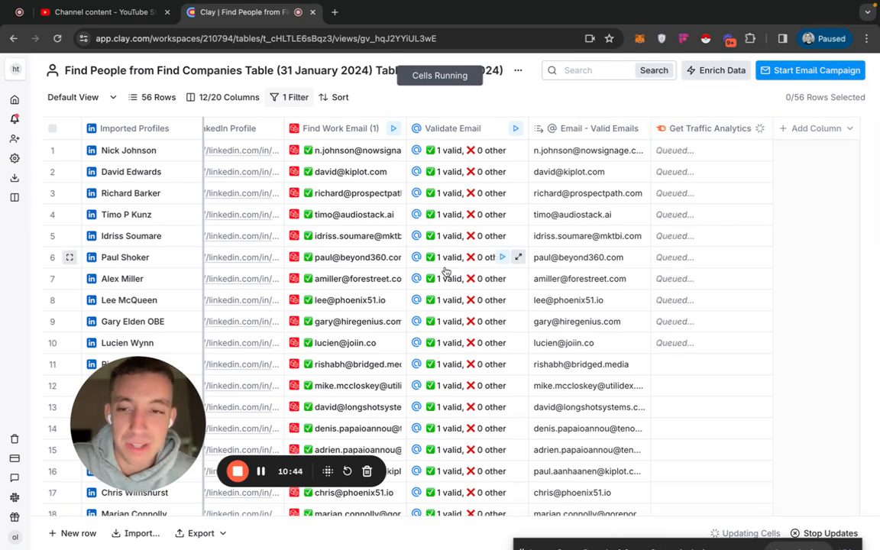
# Step: Compare the Get Traffic Analytics results with each profile's company, job title and domain columns
pyautogui.hscroll(-2, 448, 272)
pyautogui.hscroll(-3, 447, 271)
pyautogui.hscroll(4, 447, 271)
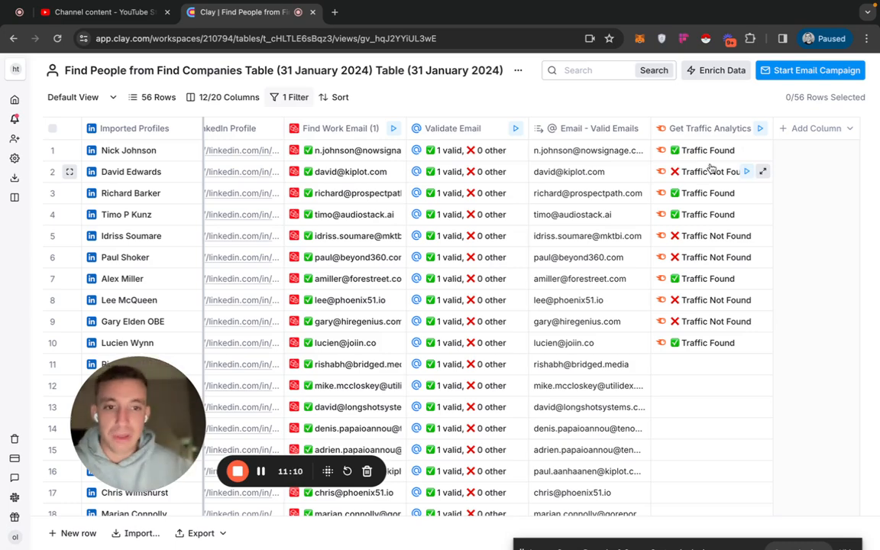
pyautogui.hscroll(-10, 364, 192)
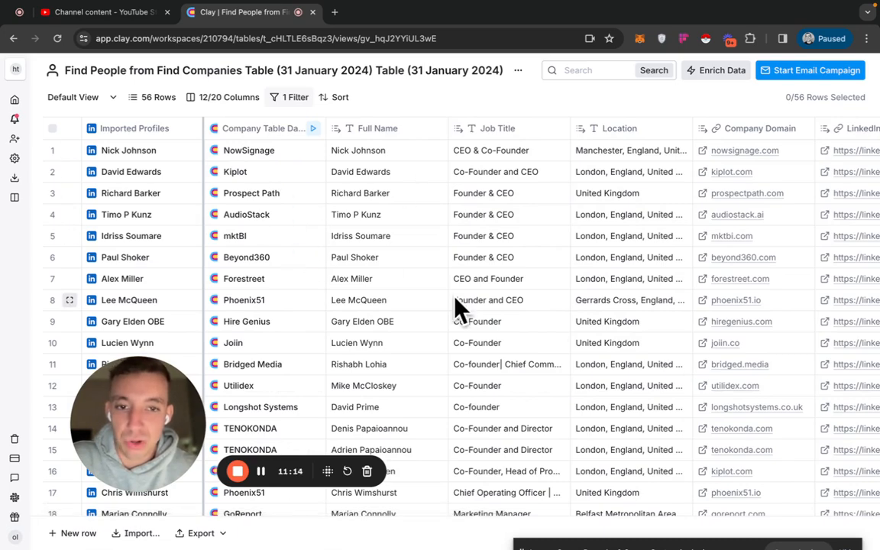
pyautogui.hscroll(5, 578, 223)
pyautogui.hscroll(9, 578, 223)
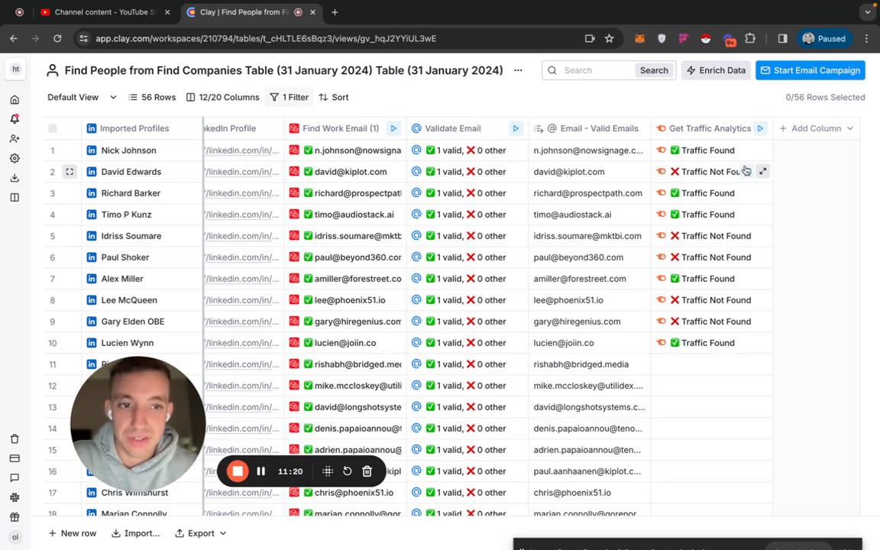
# Step: Open the Get Traffic Analytics cell details for row 7 and examine the Mobile, Visits and total traffic metrics
pyautogui.click(697, 278)
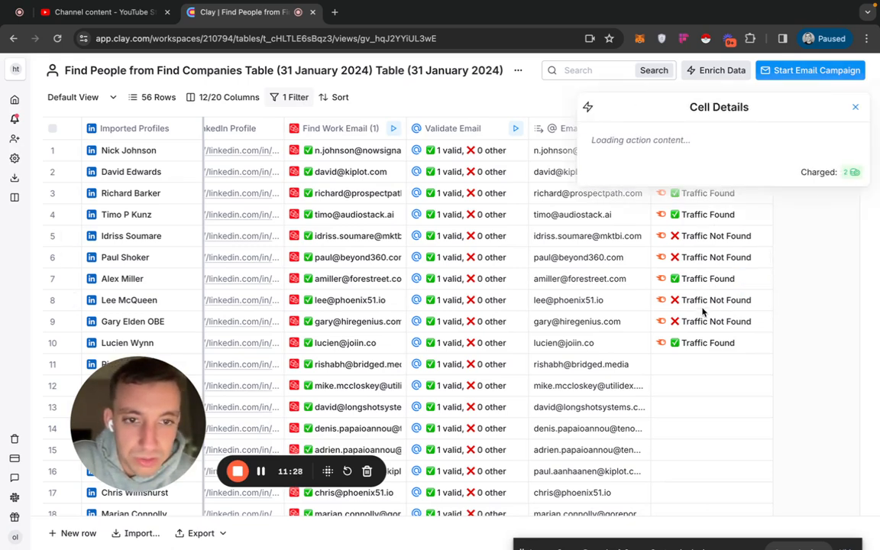
pyautogui.moveTo(3, 260)
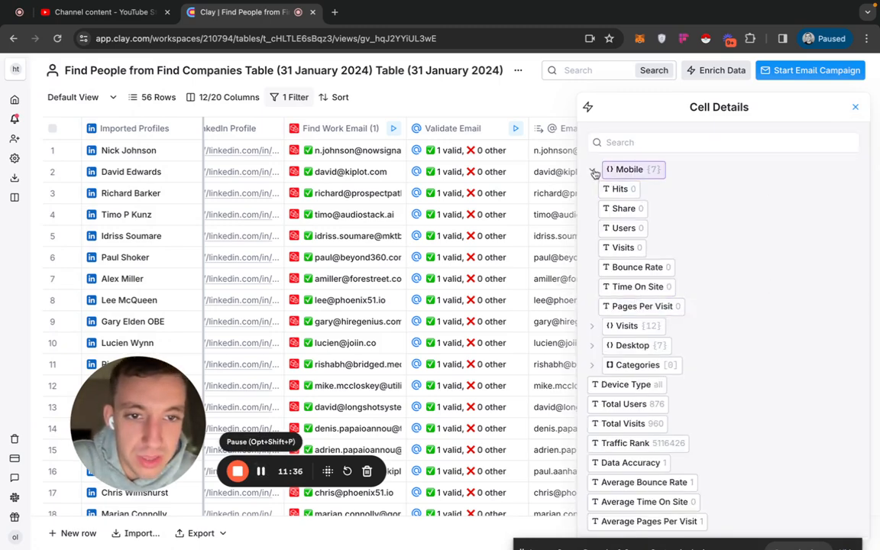
pyautogui.click(594, 173)
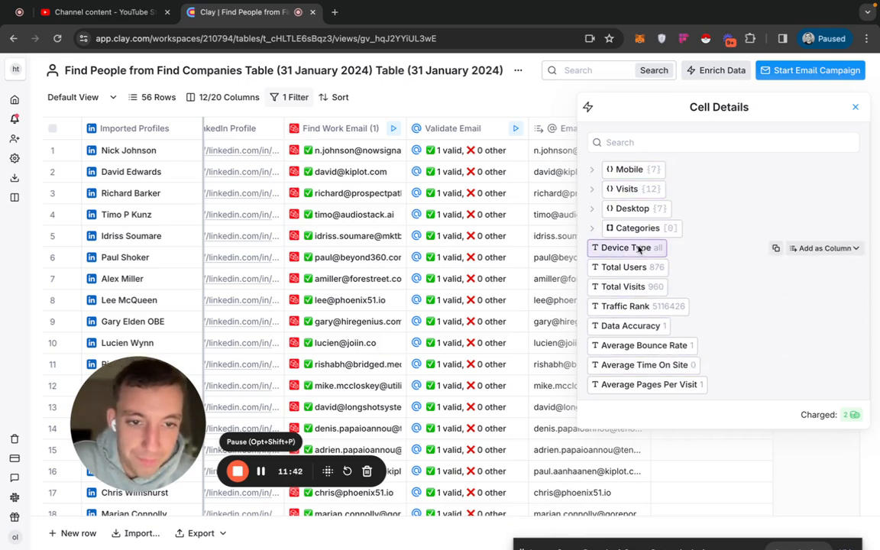
pyautogui.click(596, 171)
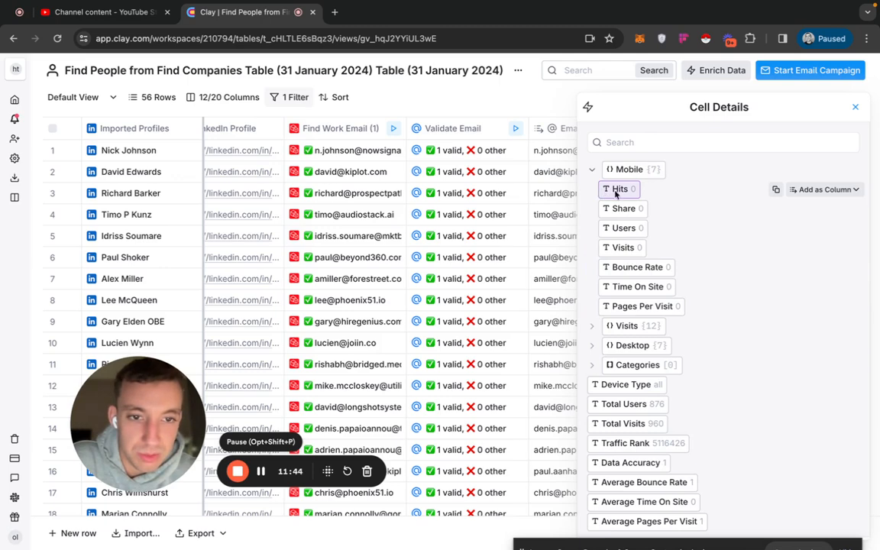
pyautogui.scroll(-1, 604, 314)
pyautogui.click(590, 301)
pyautogui.scroll(-1, 648, 301)
pyautogui.scroll(-1, 677, 358)
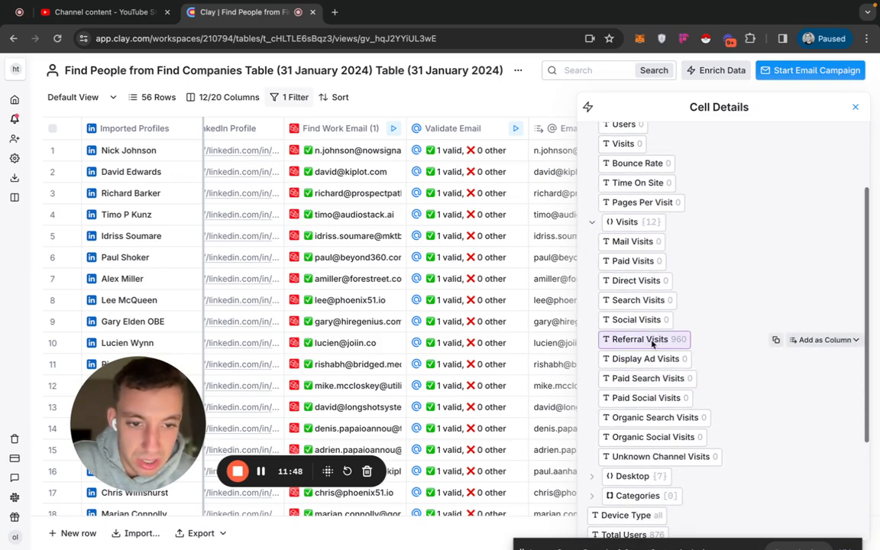
pyautogui.scroll(-2, 696, 359)
pyautogui.scroll(-2, 693, 382)
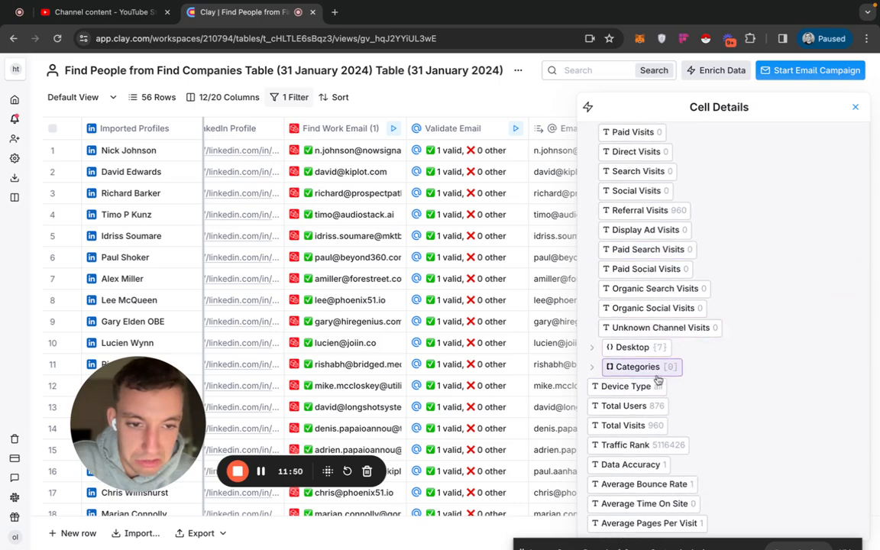
# Step: Expand the Desktop group in row 7's traffic details and examine its metrics alongside the Total Users and Total Visits figures
pyautogui.click(591, 347)
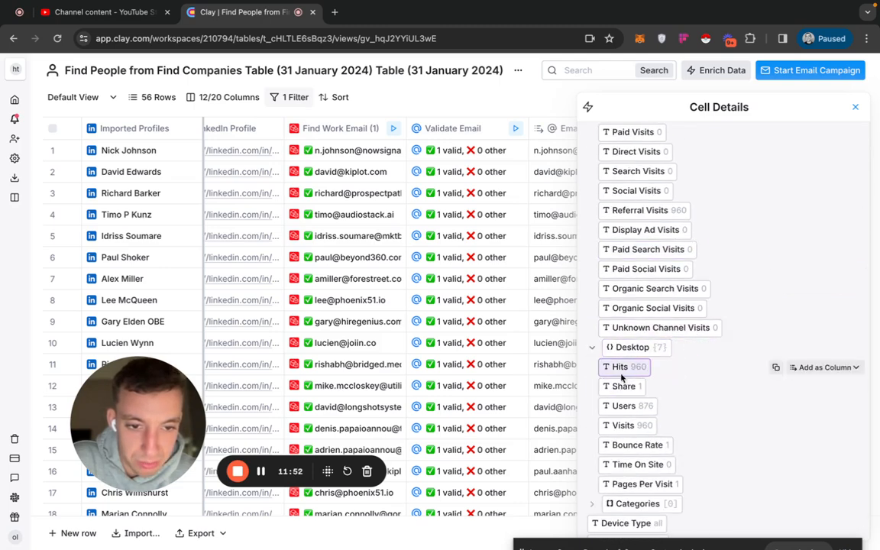
pyautogui.scroll(-2, 627, 317)
pyautogui.scroll(-2, 632, 324)
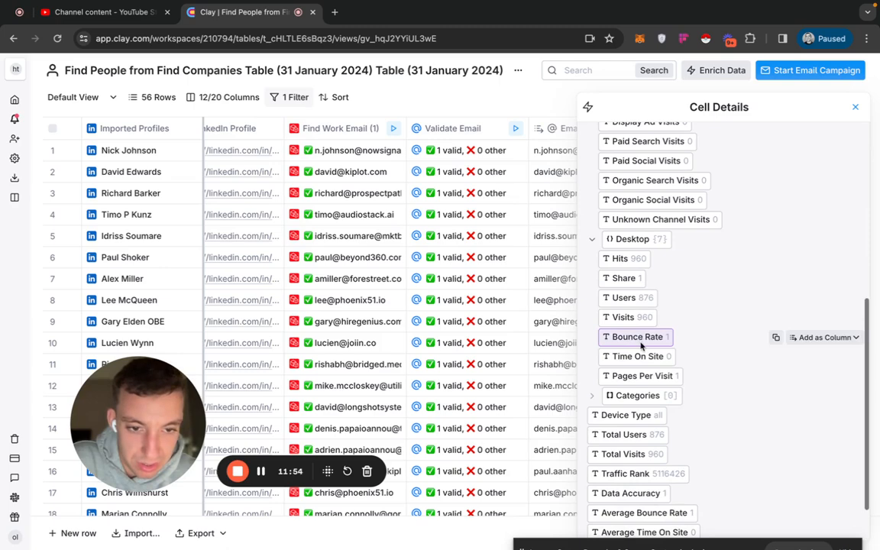
pyautogui.scroll(-1, 646, 335)
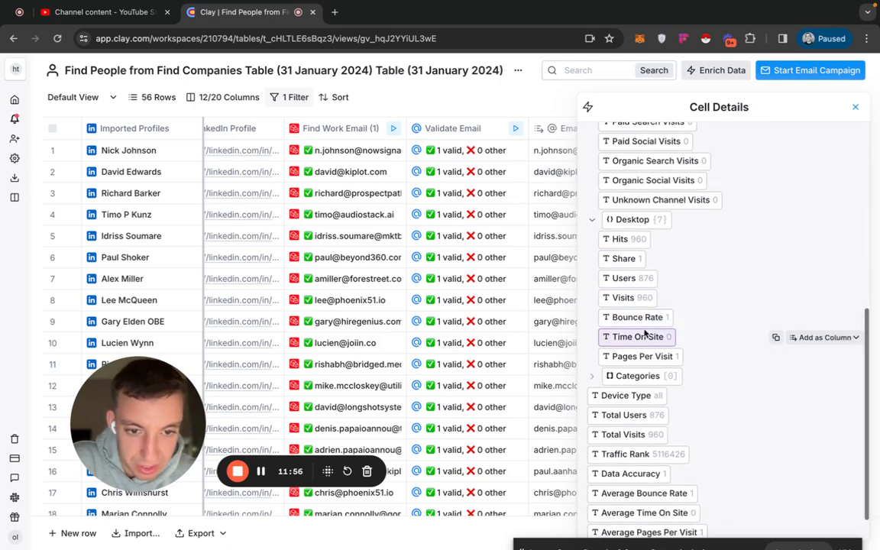
pyautogui.scroll(-2, 632, 357)
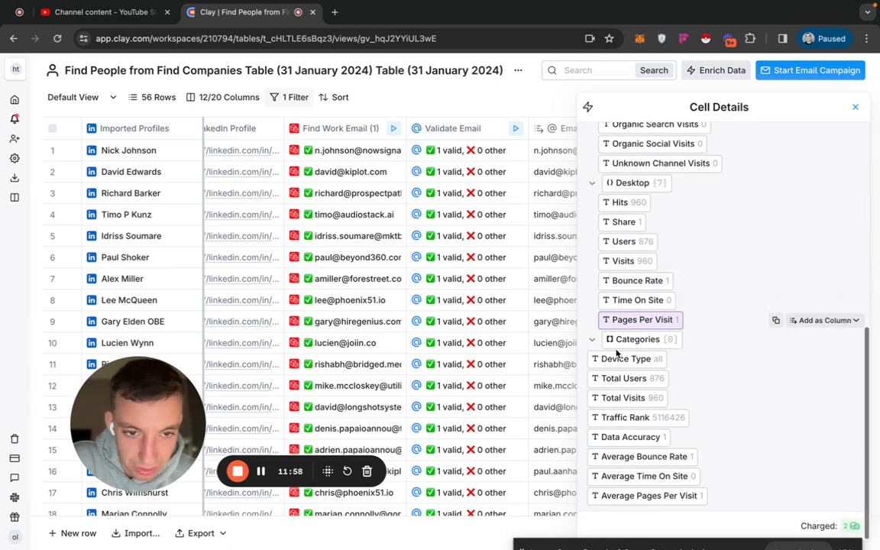
pyautogui.scroll(2, 650, 321)
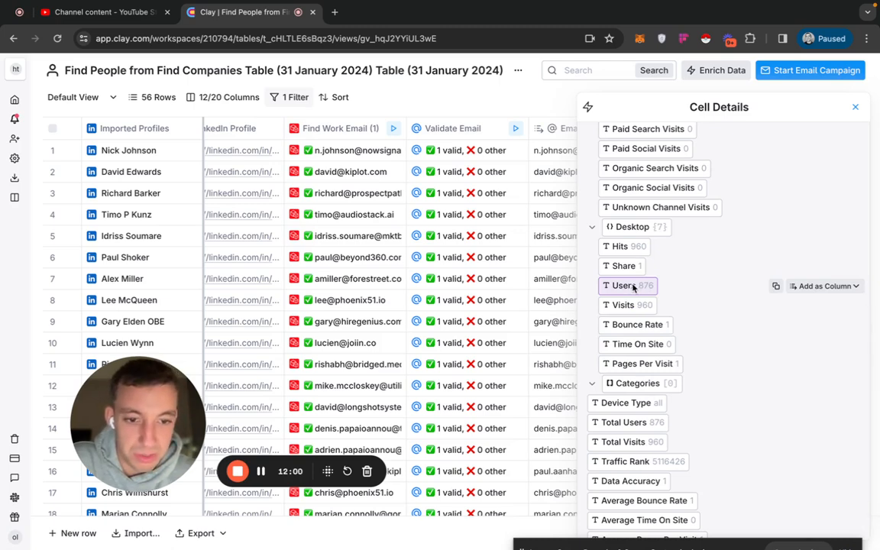
pyautogui.scroll(-2, 634, 352)
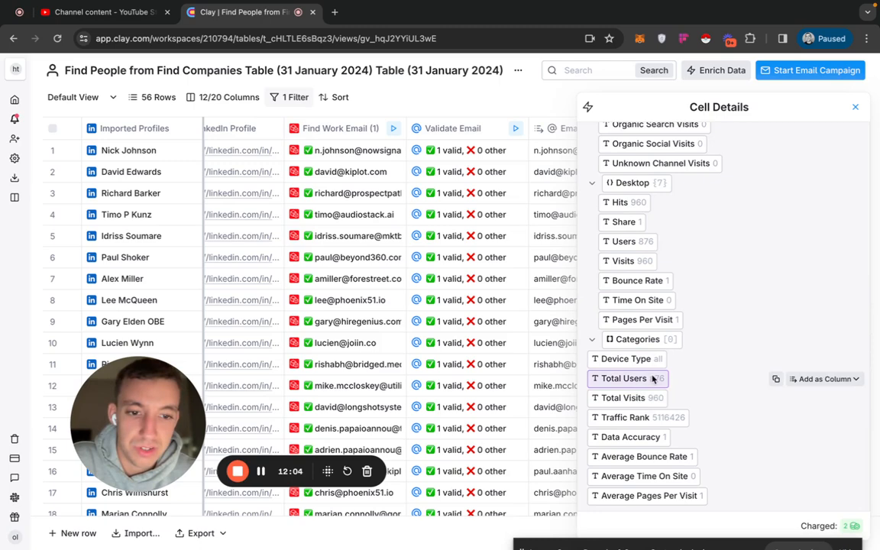
pyautogui.scroll(2, 641, 394)
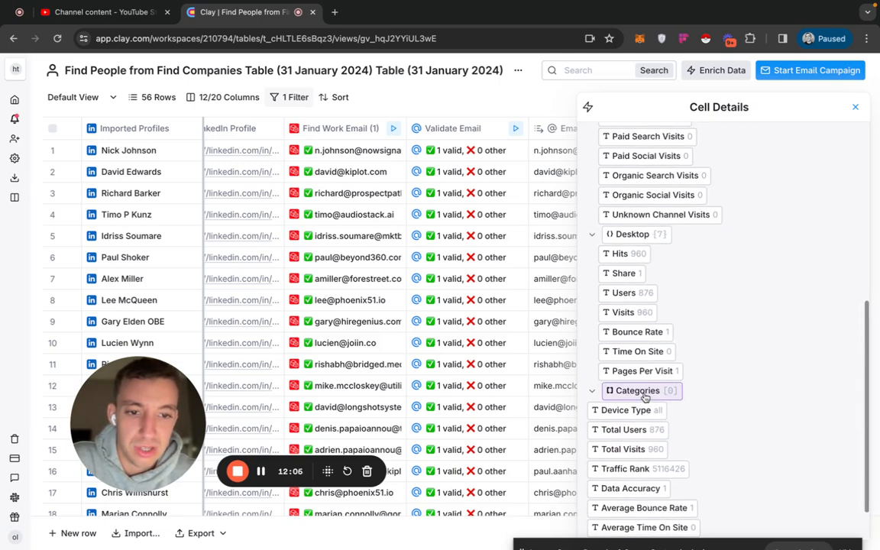
pyautogui.moveTo(656, 379)
pyautogui.scroll(10, 656, 366)
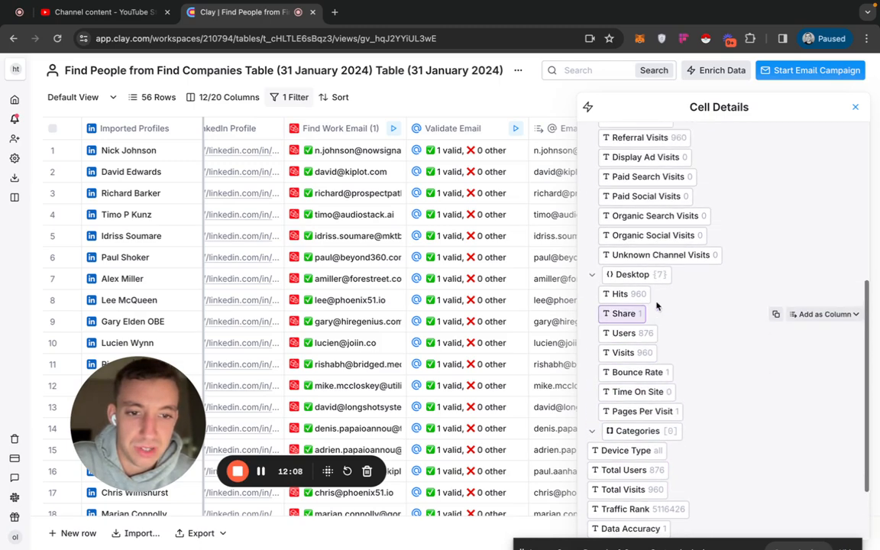
pyautogui.scroll(-12, 657, 306)
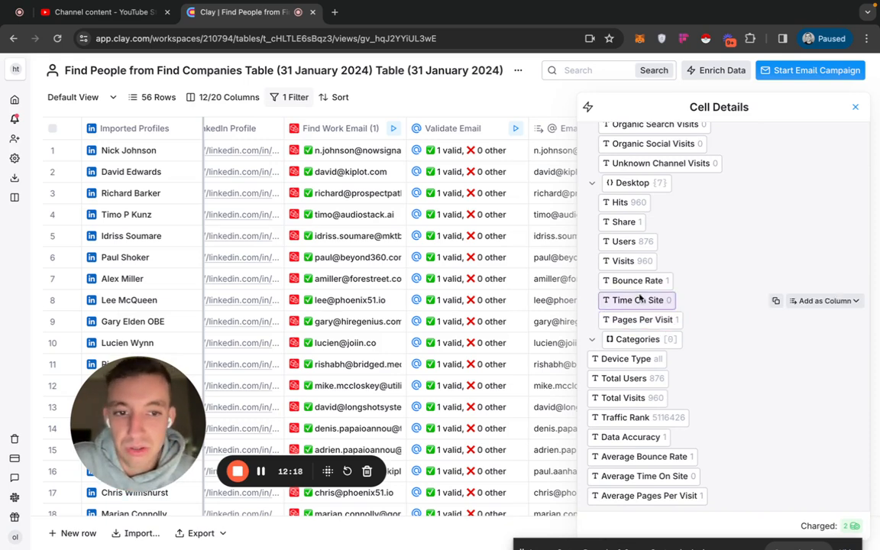
pyautogui.scroll(1, 651, 267)
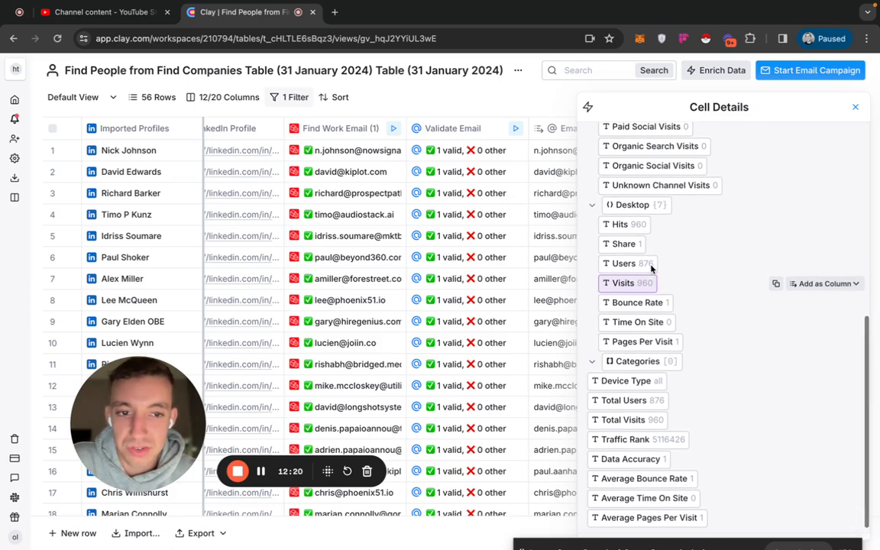
pyautogui.scroll(-1, 651, 267)
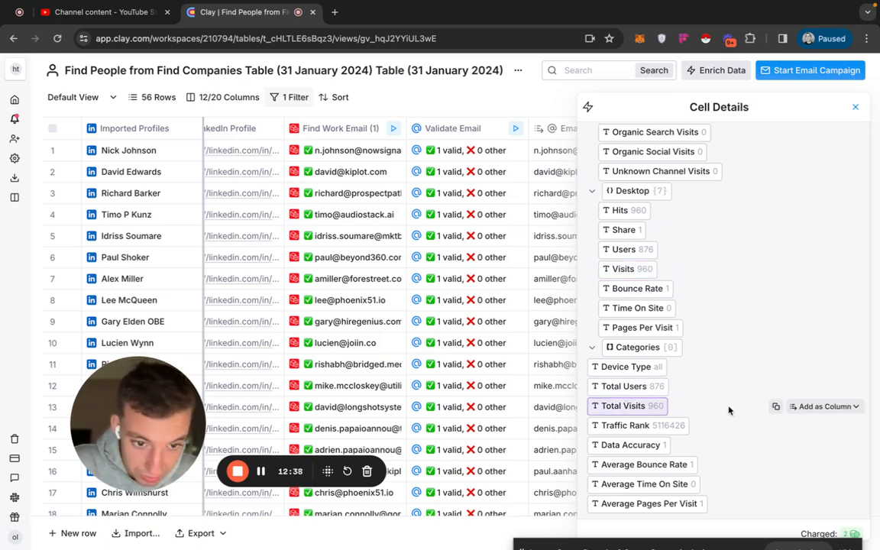
# Step: Add the Total Visits metric from the cell details as a new column named Total Visits and close the details
pyautogui.scroll(-1, 722, 416)
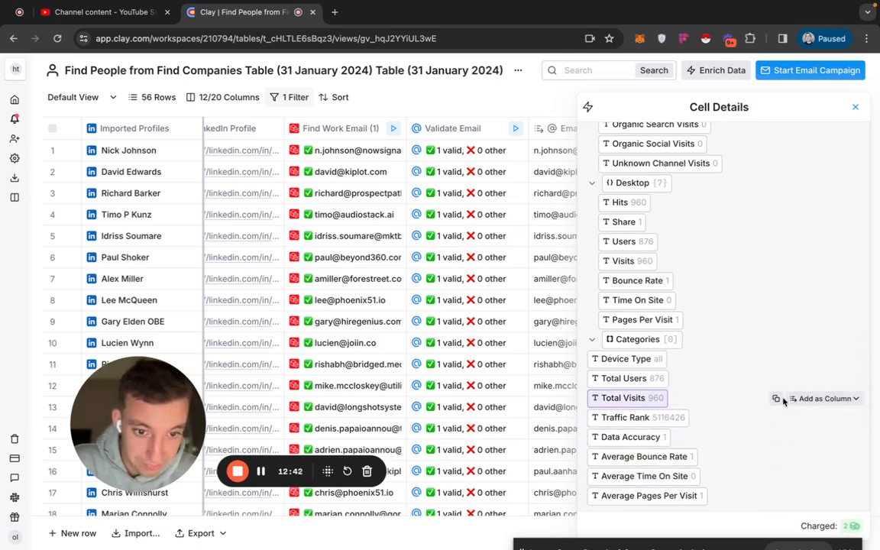
pyautogui.click(817, 400)
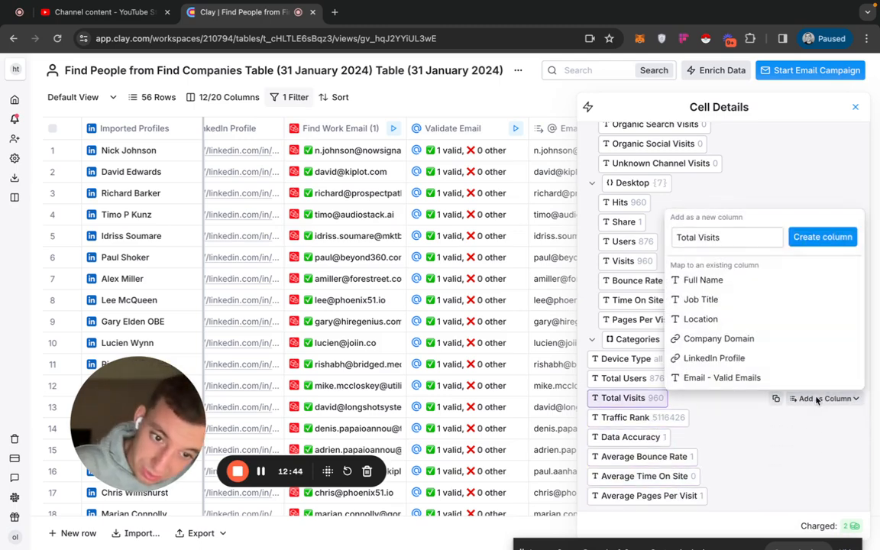
pyautogui.click(825, 239)
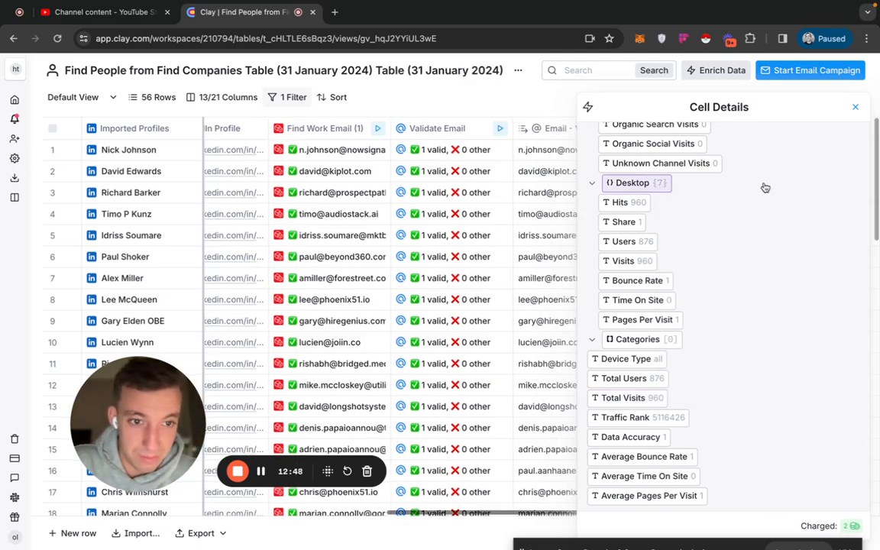
pyautogui.click(855, 108)
pyautogui.hscroll(3, 568, 306)
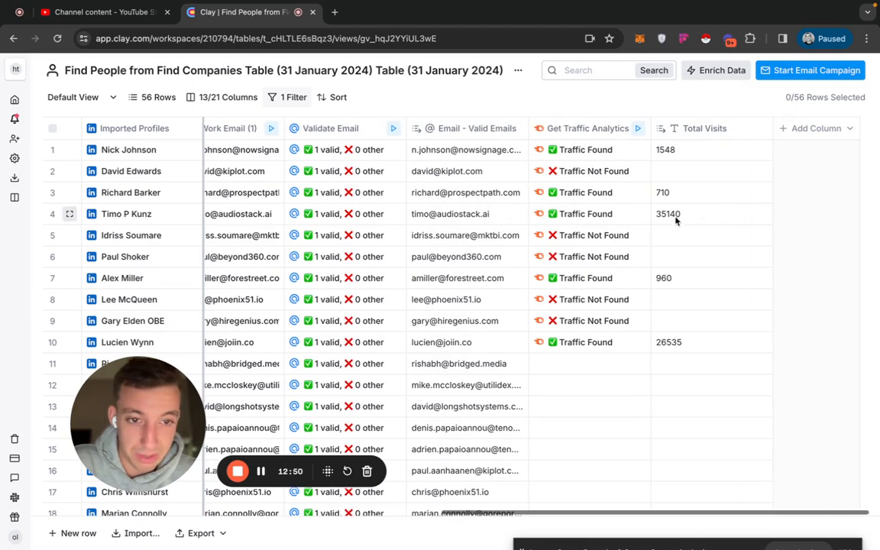
# Step: Open the Get Traffic Analytics column settings, check the optional Display Month input, and close them without changing anything
pyautogui.click(603, 127)
pyautogui.click(578, 175)
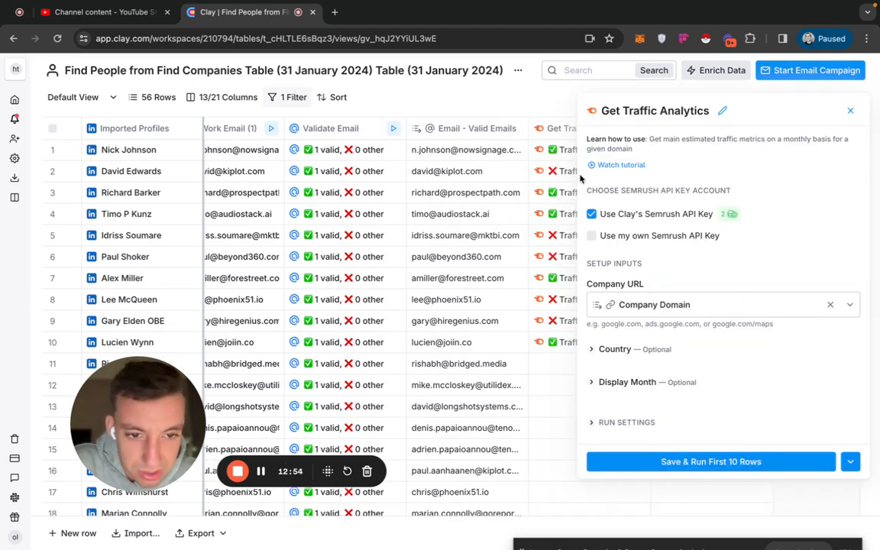
pyautogui.click(593, 384)
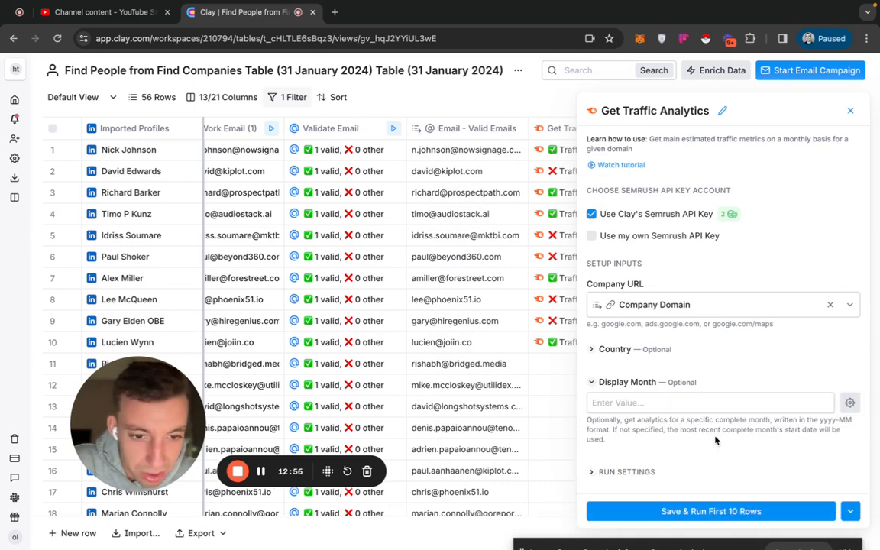
pyautogui.click(766, 407)
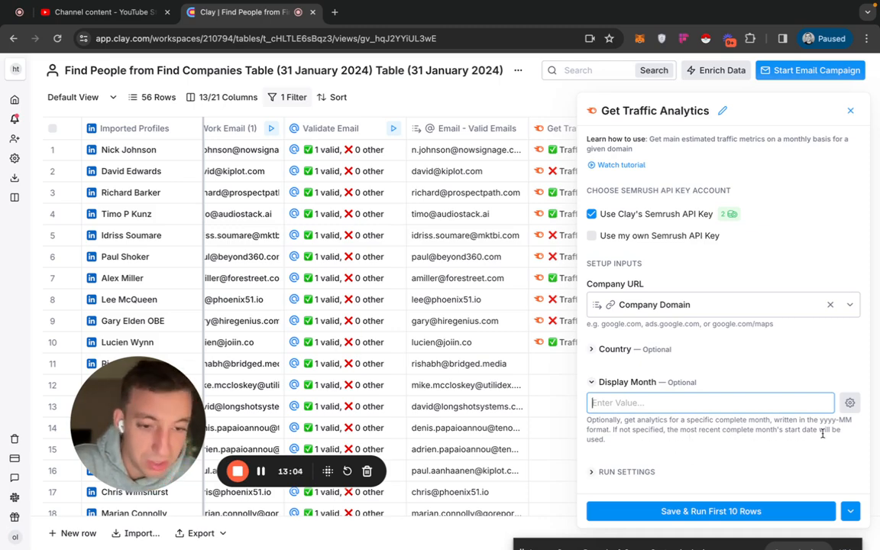
pyautogui.click(850, 111)
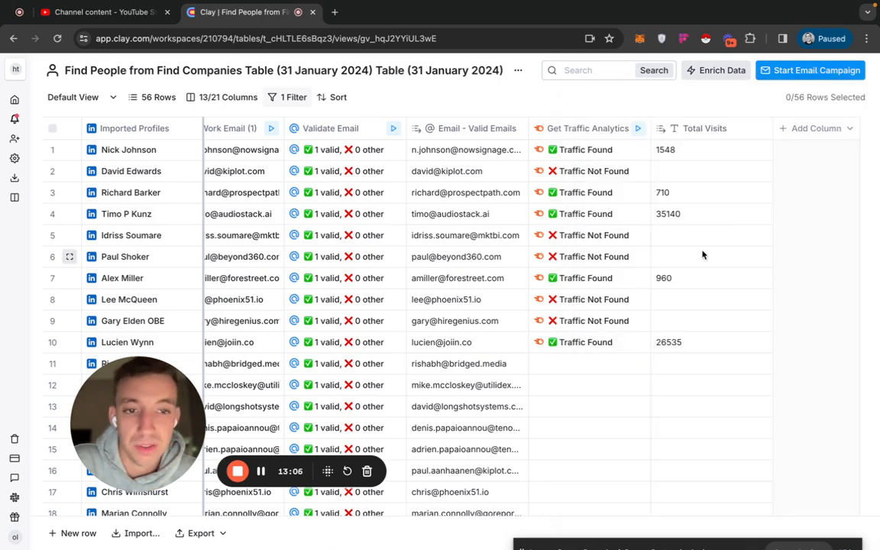
# Step: Check the Total Visits cell in row 10, and run the Get Traffic Analytics column for the remaining rows
pyautogui.moveTo(10, 280)
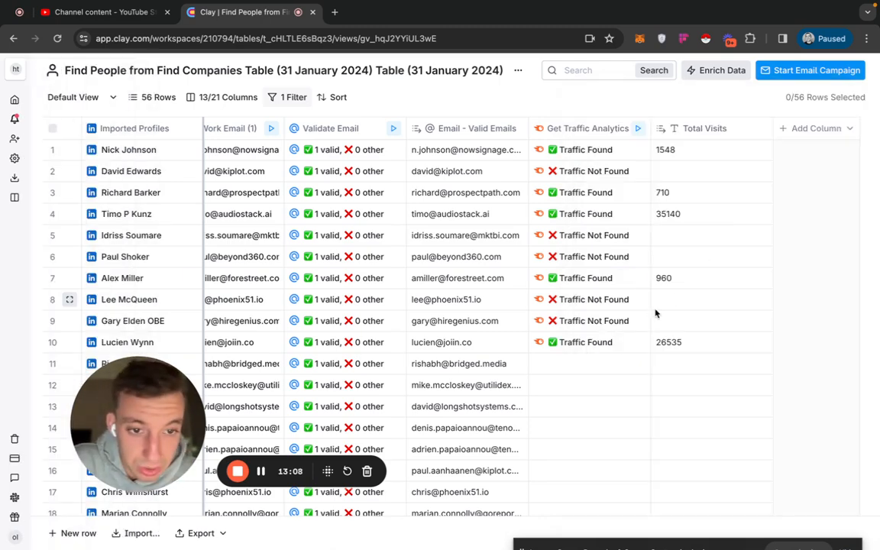
pyautogui.click(684, 343)
pyautogui.doubleClick(703, 342)
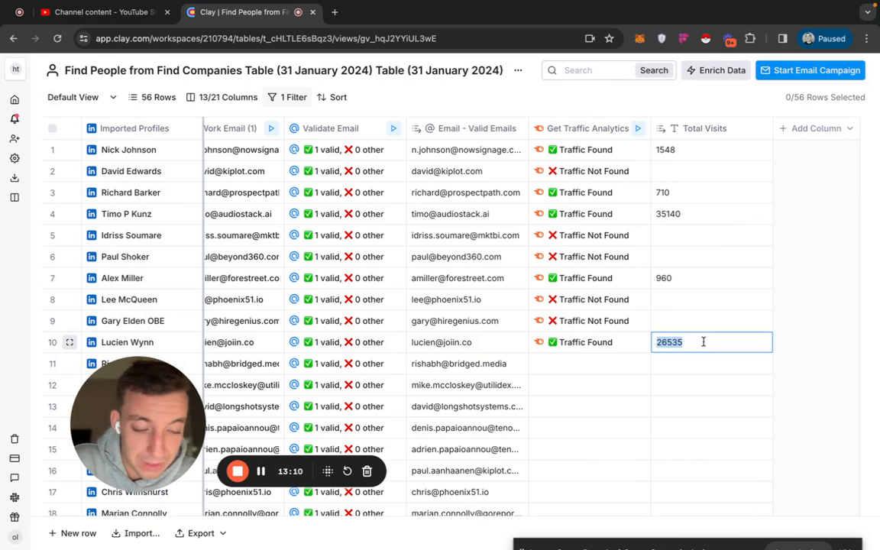
pyautogui.click(712, 369)
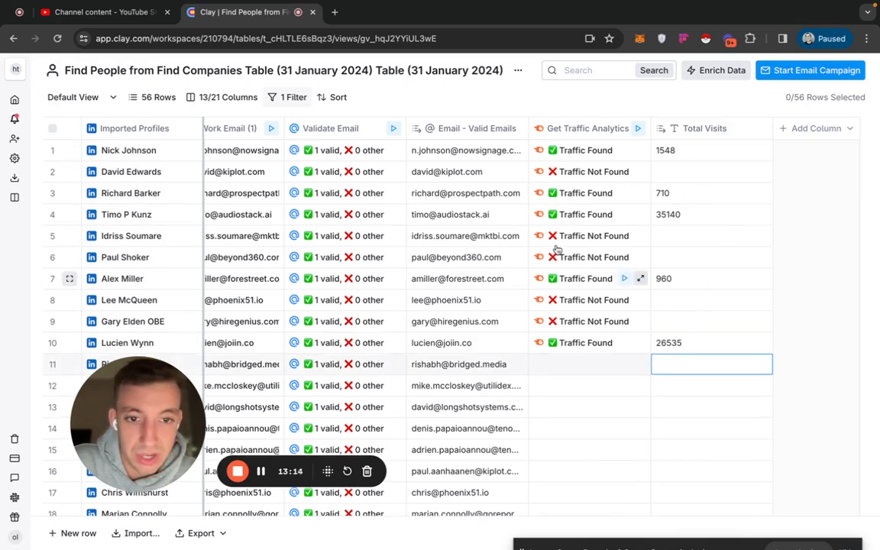
pyautogui.click(594, 134)
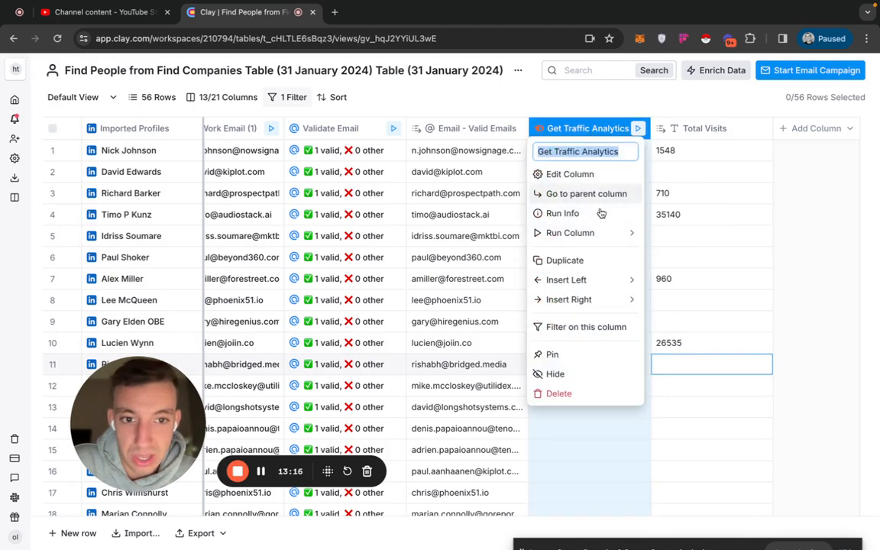
pyautogui.moveTo(593, 233)
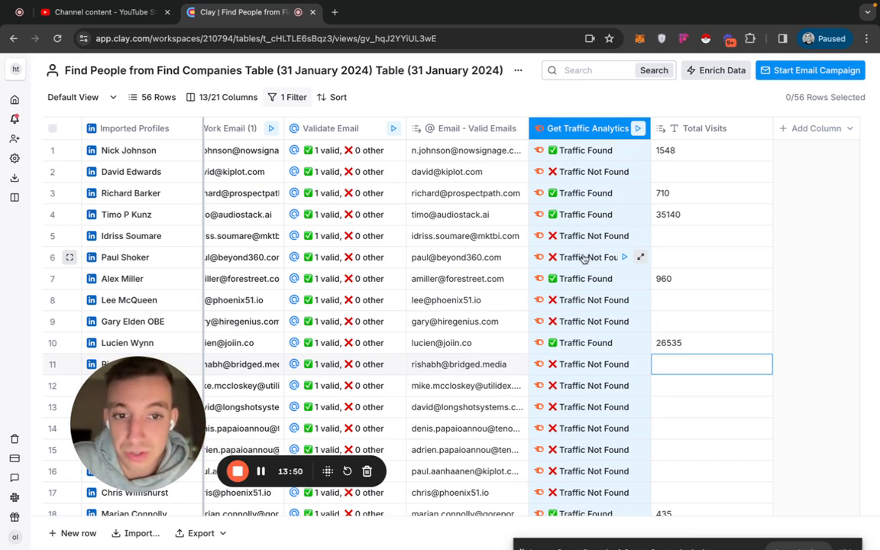
# Step: Review the Get Traffic Analytics and Total Visits results down to row 56, comparing them with the company domains
pyautogui.scroll(-5, 609, 304)
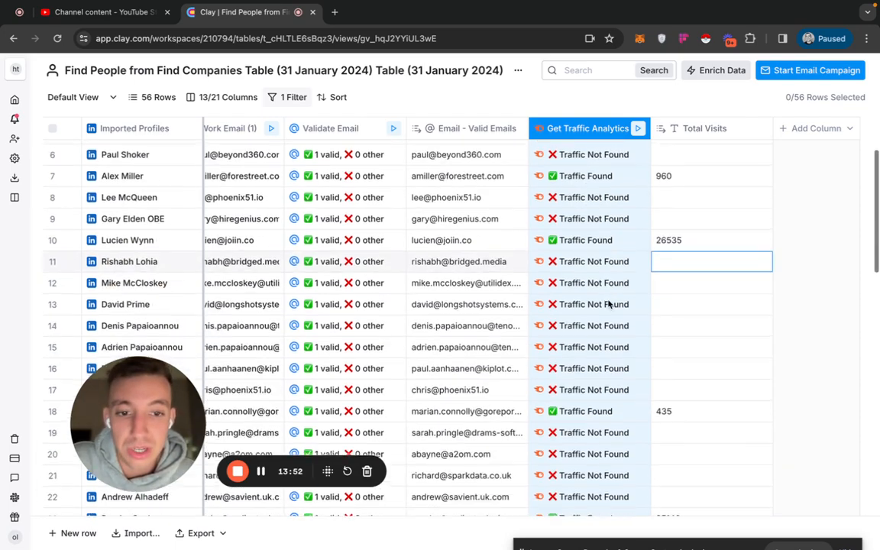
pyautogui.hscroll(-3, 609, 303)
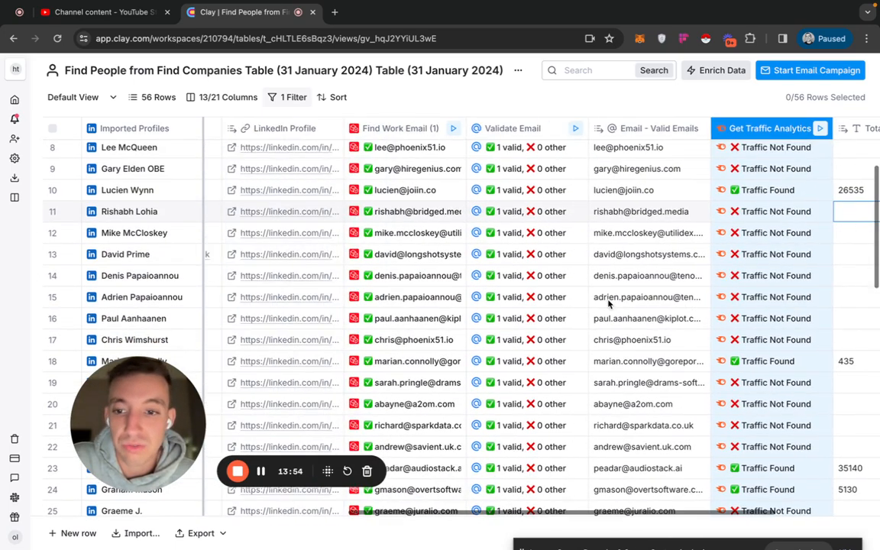
pyautogui.hscroll(-4, 610, 304)
pyautogui.hscroll(4, 609, 304)
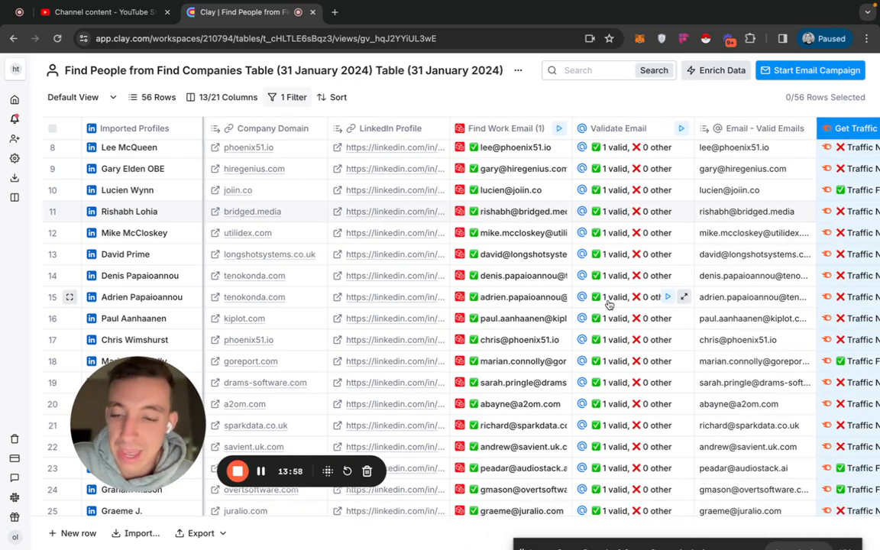
pyautogui.hscroll(4, 609, 304)
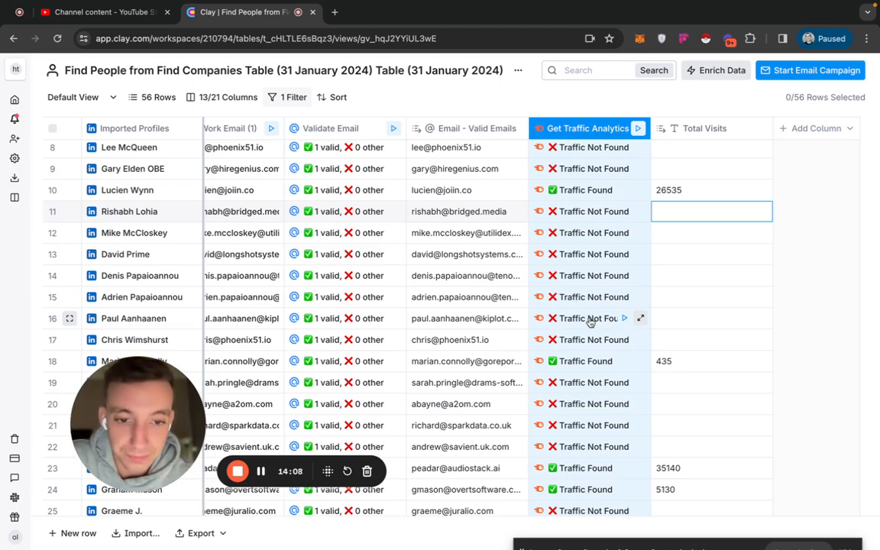
pyautogui.scroll(-3, 590, 321)
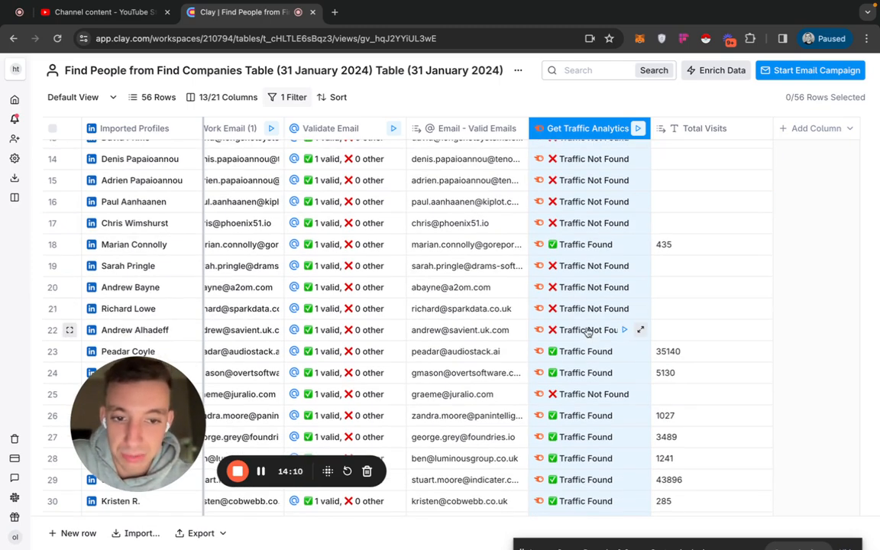
pyautogui.scroll(-3, 587, 330)
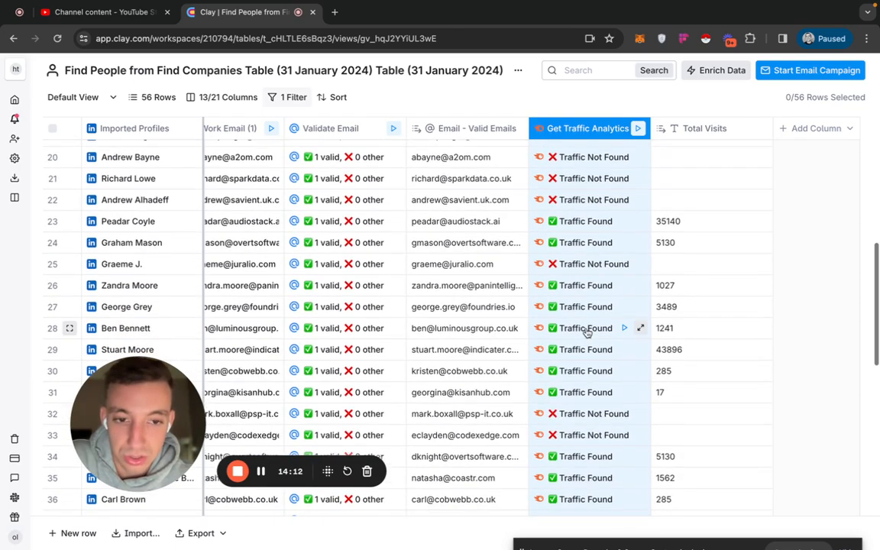
pyautogui.scroll(-5, 586, 330)
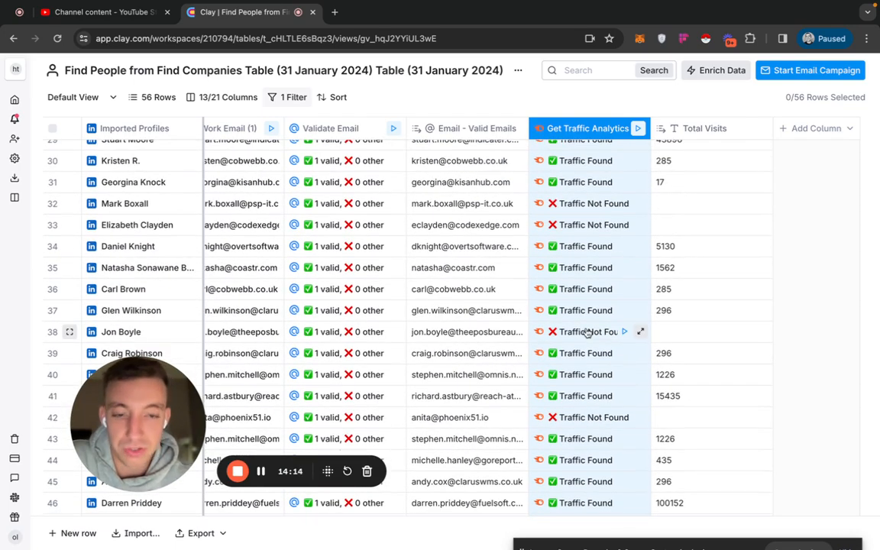
pyautogui.hscroll(-5, 587, 332)
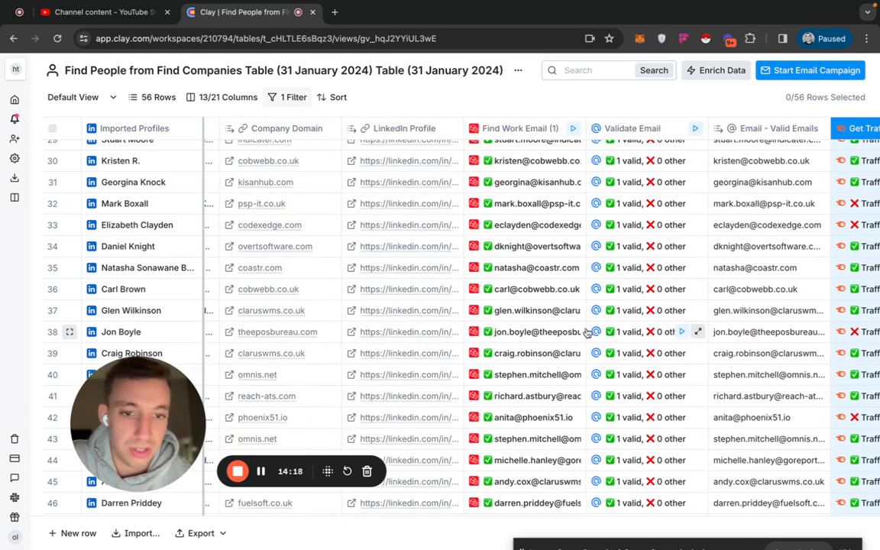
pyautogui.hscroll(2, 587, 332)
pyautogui.hscroll(-5, 587, 330)
pyautogui.hscroll(10, 587, 330)
pyautogui.scroll(-6, 604, 313)
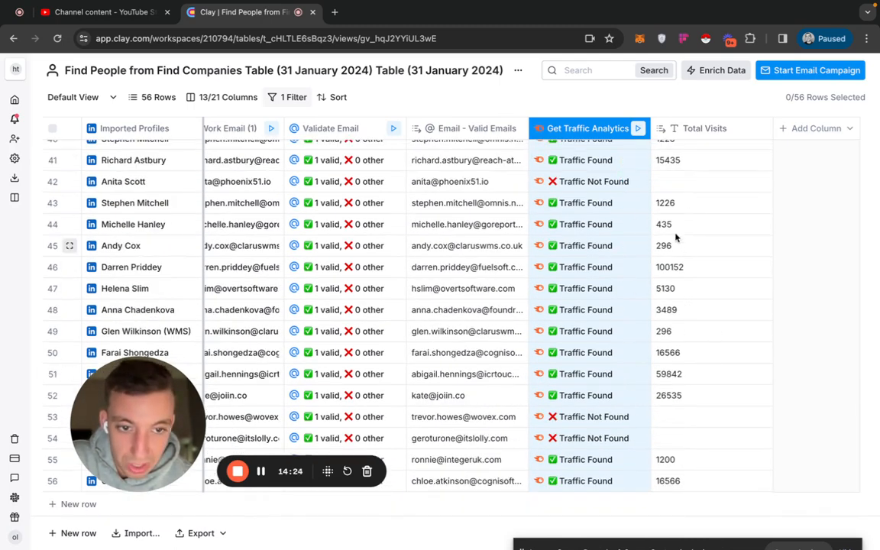
pyautogui.click(729, 268)
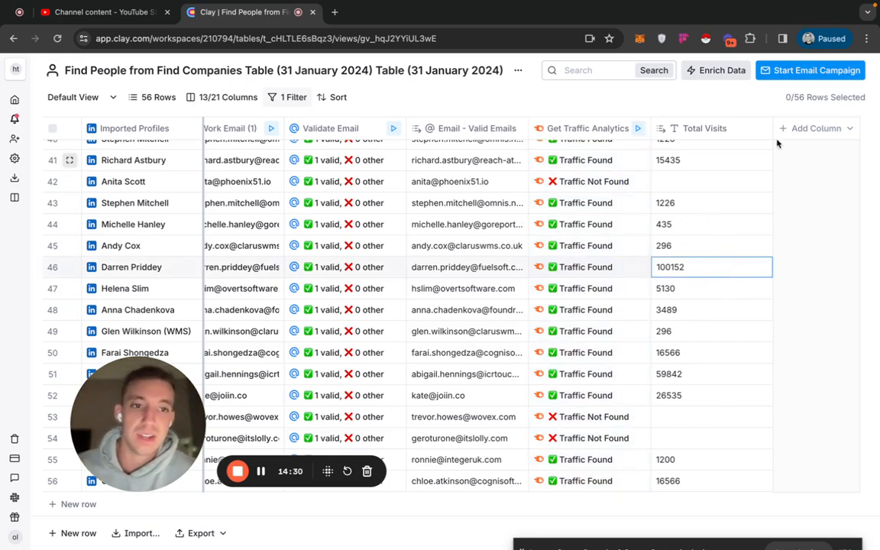
# Step: Add a formula column and start its AI prompt: if the input for Total Visits is not empty then output the following
pyautogui.click(809, 128)
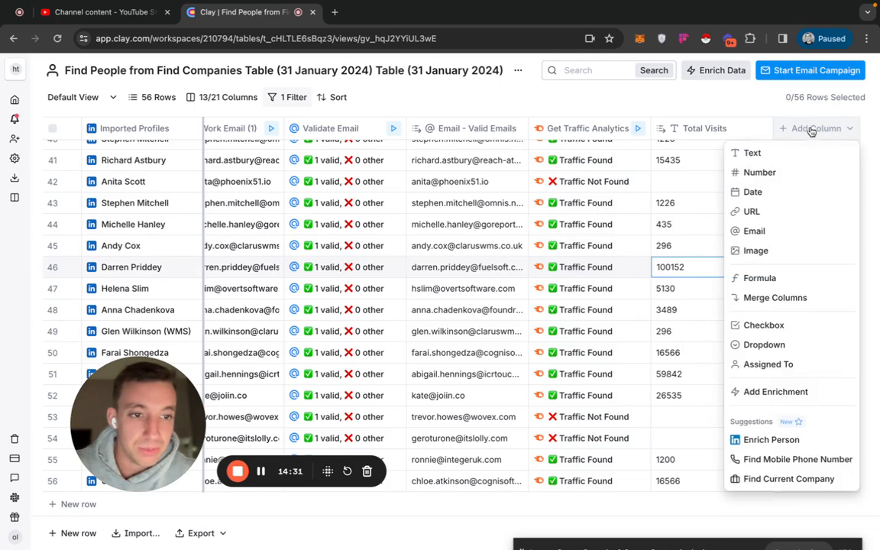
pyautogui.click(776, 281)
pyautogui.click(227, 265)
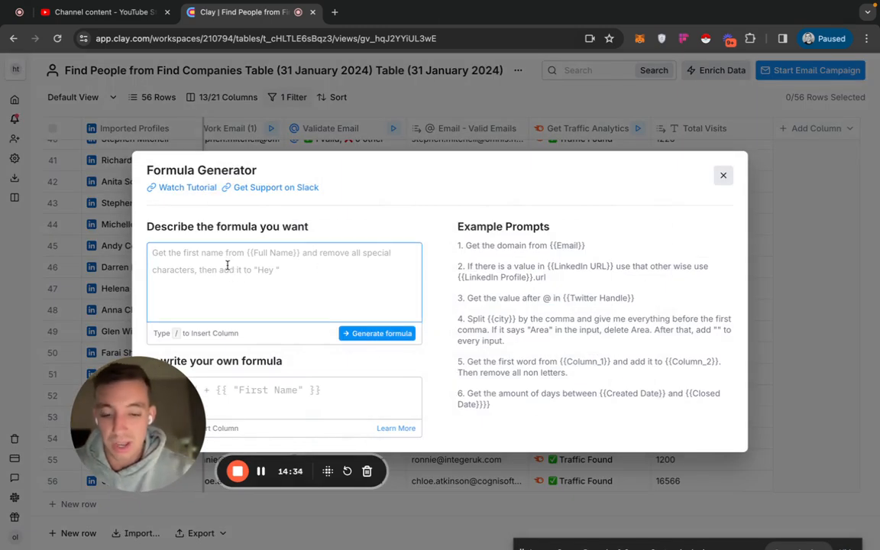
pyautogui.write('{')
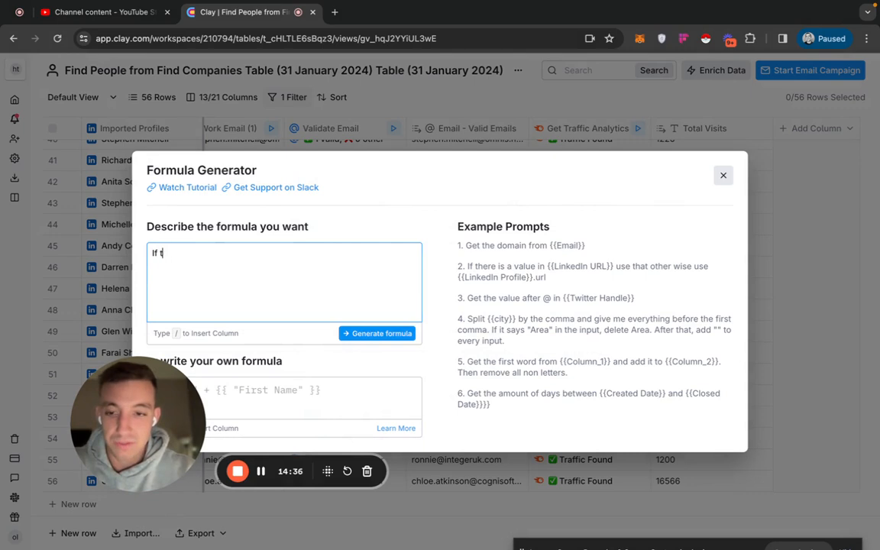
pyautogui.write('f the input for')
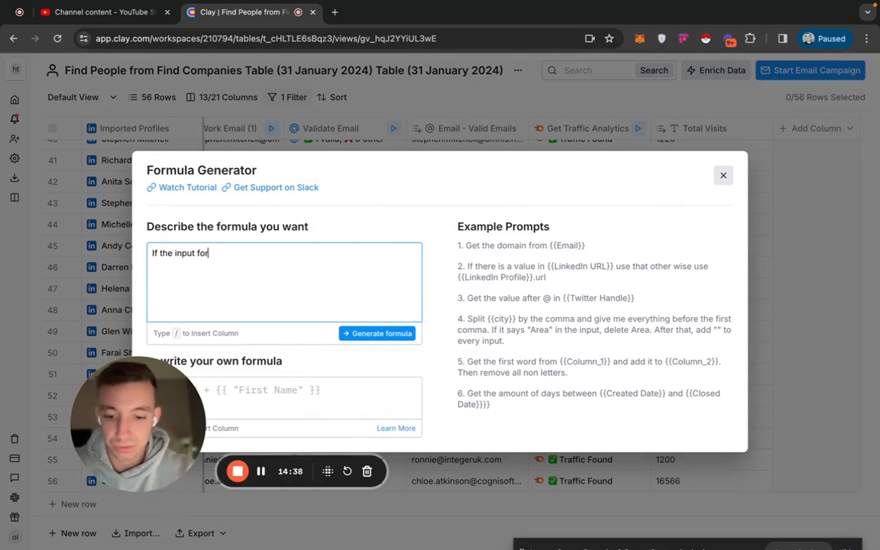
pyautogui.write(' /')
pyautogui.scroll(-3, 279, 398)
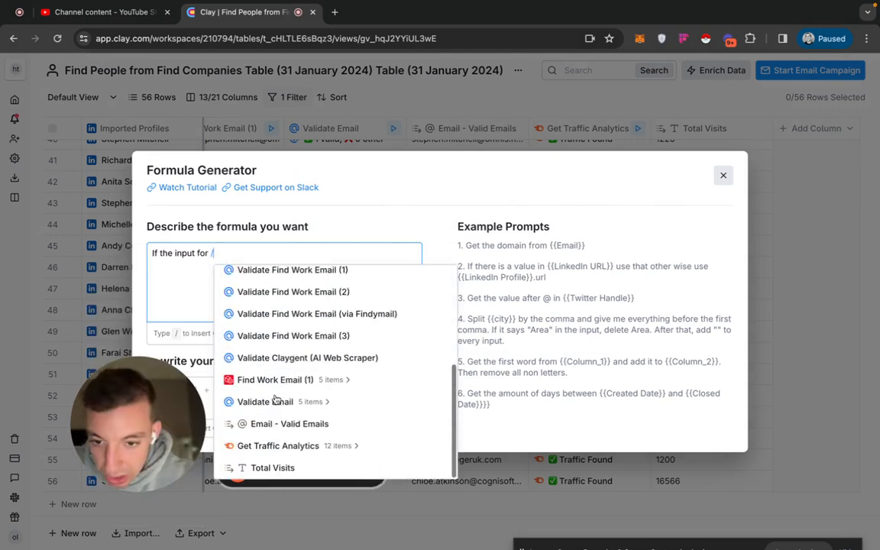
pyautogui.click(273, 468)
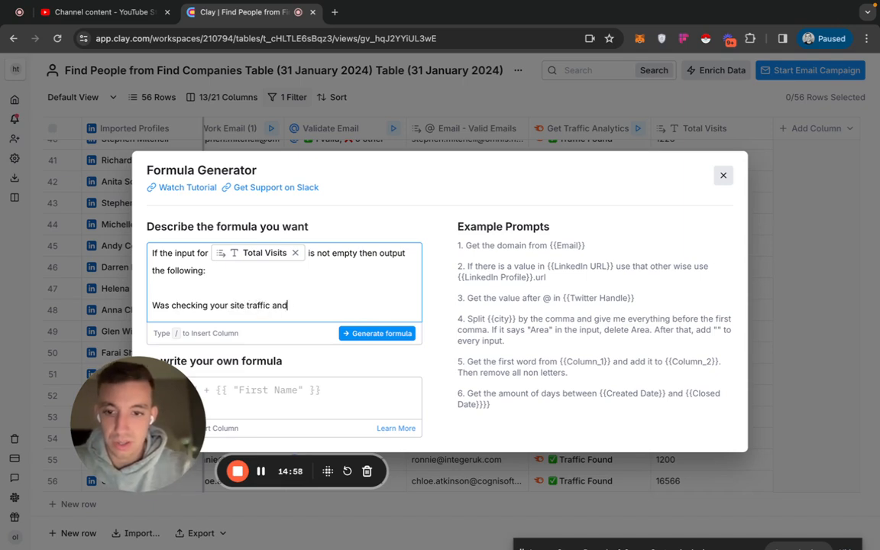
# Step: Finish the prompt with "Was checking your site traffic and saw that you had around" Total Visits "last month.", and generate and save the formula
pyautogui.write('had around ')
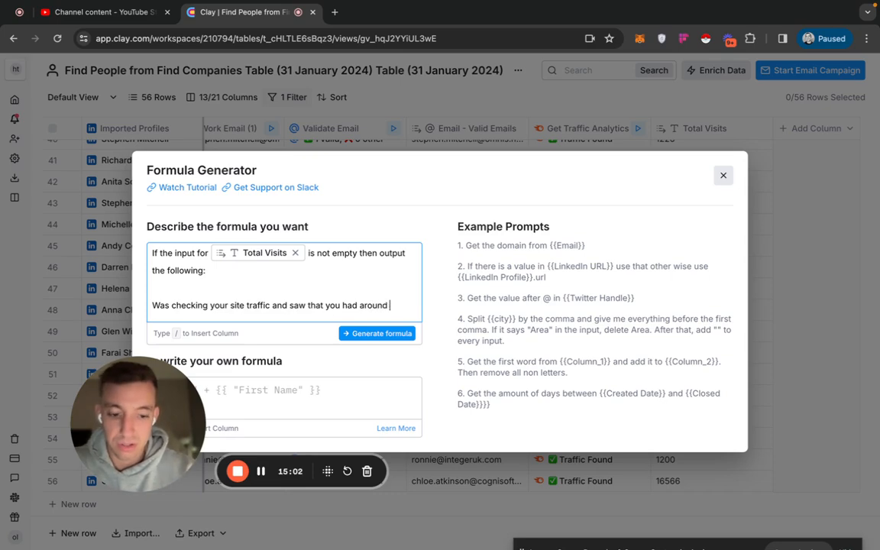
pyautogui.write('/')
pyautogui.scroll(-5, 473, 497)
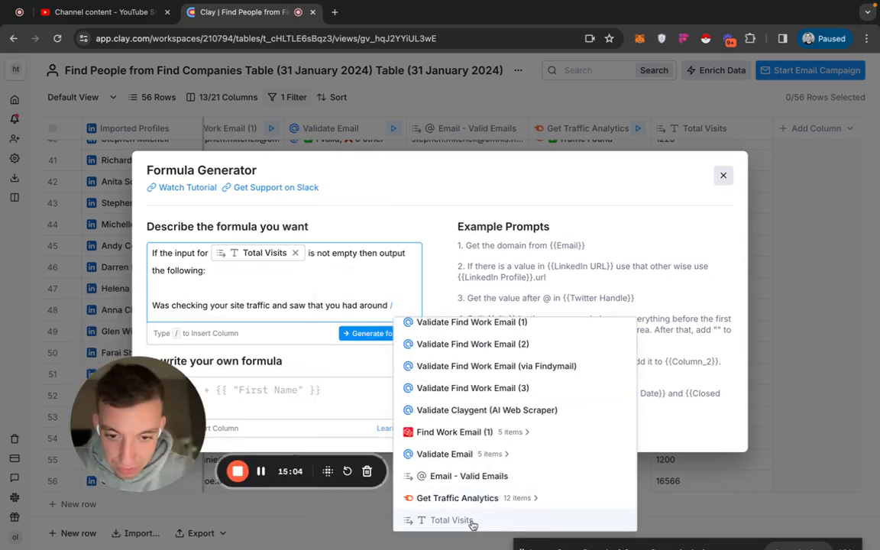
pyautogui.click(451, 520)
pyautogui.write('last month.')
pyautogui.click(367, 338)
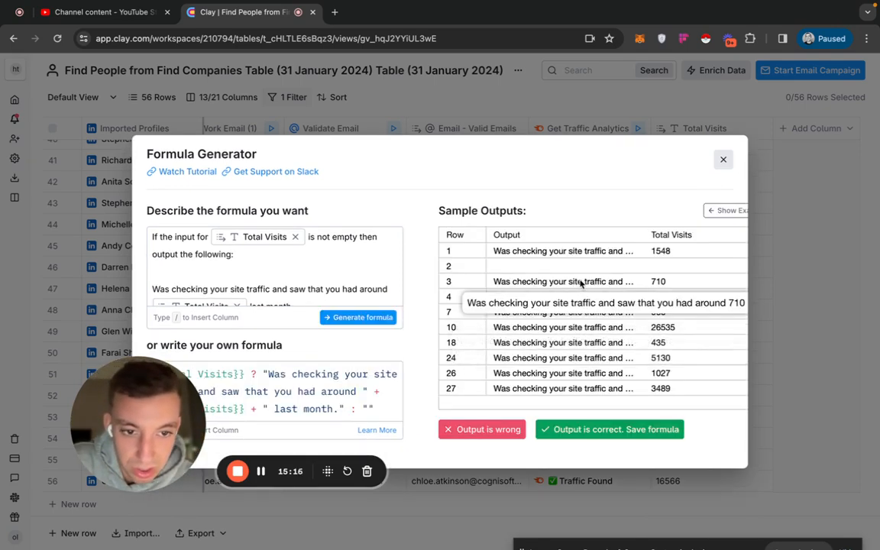
pyautogui.click(625, 431)
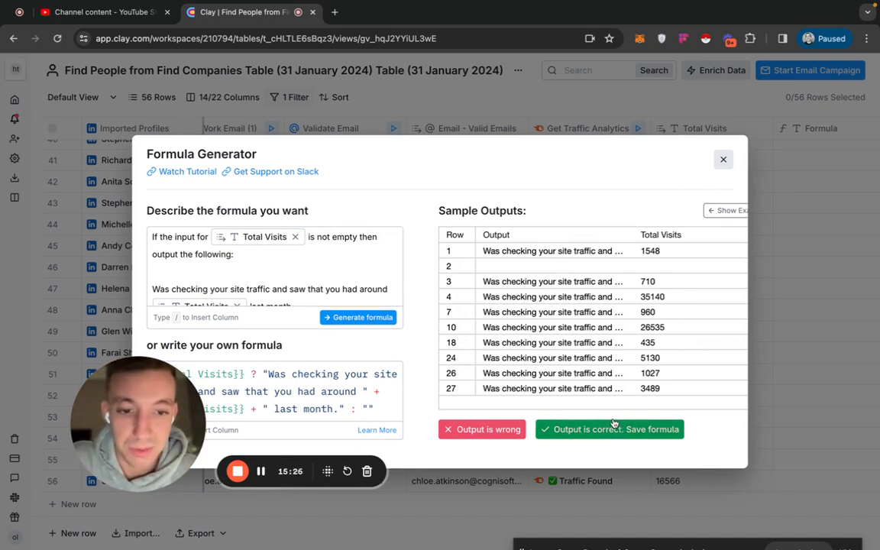
pyautogui.click(606, 430)
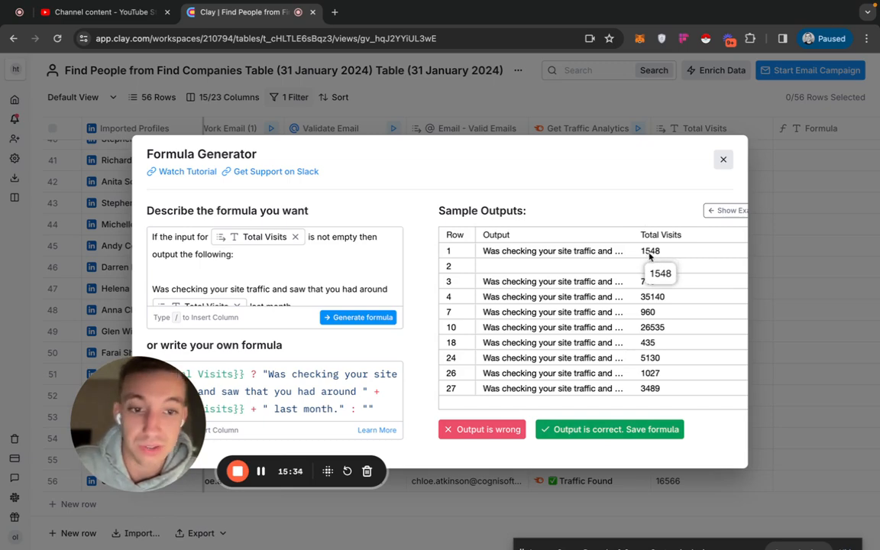
# Step: Examine the Total Visits values in rows 43 to 45 and read the full Formula sentence in row 43
pyautogui.hscroll(1, 650, 257)
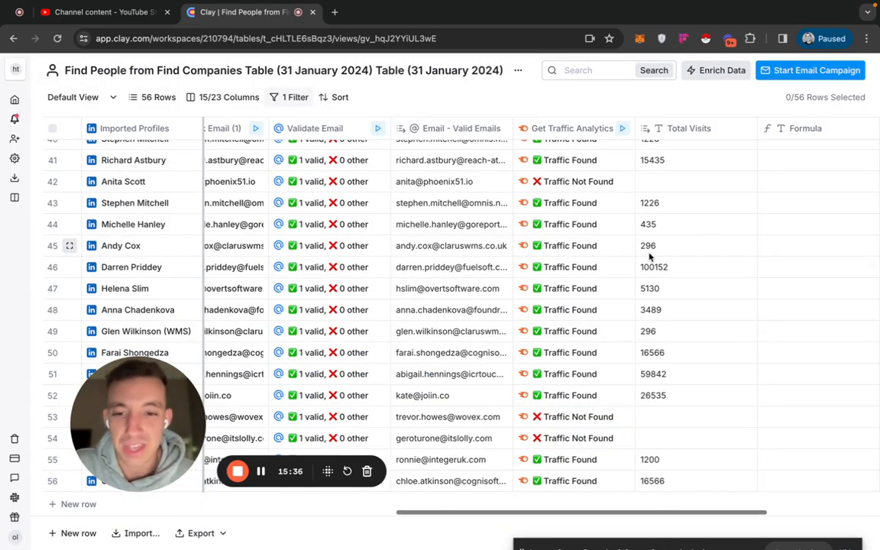
pyautogui.doubleClick(654, 245)
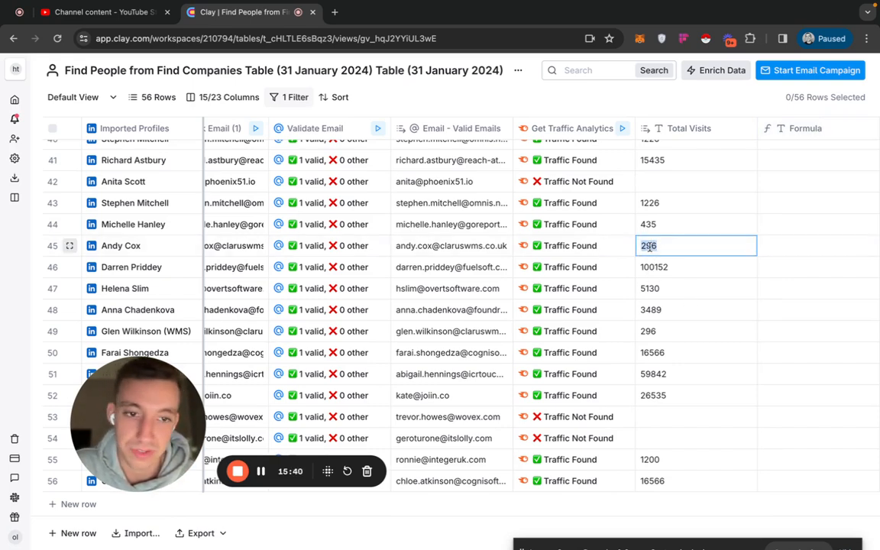
pyautogui.click(661, 223)
pyautogui.doubleClick(662, 223)
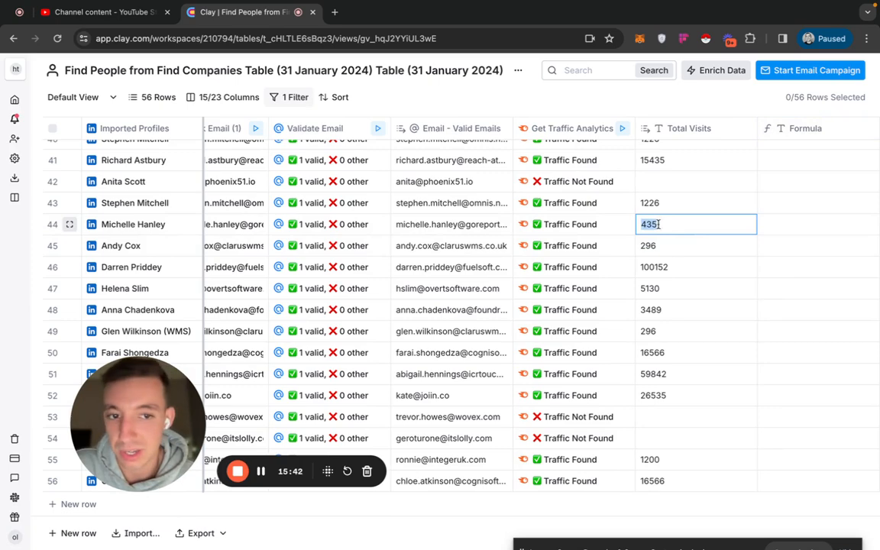
pyautogui.doubleClick(672, 207)
pyautogui.hscroll(2, 664, 208)
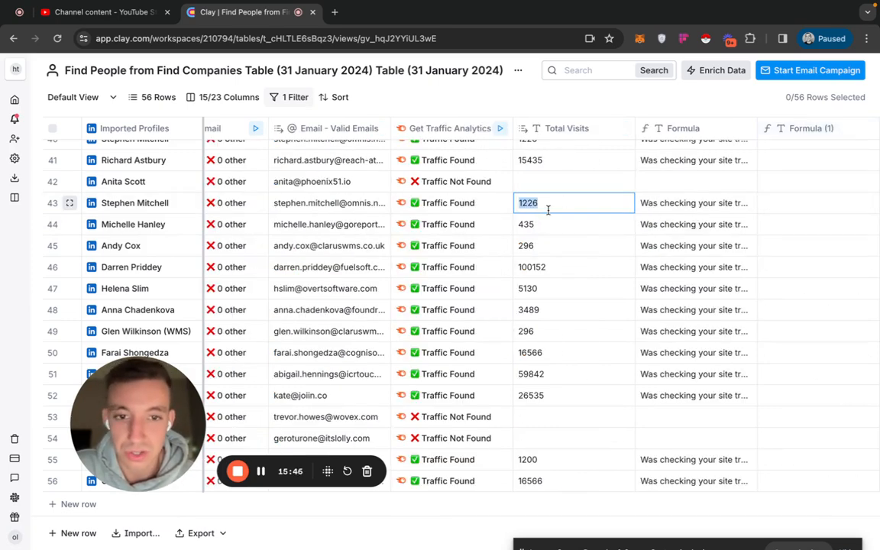
pyautogui.click(641, 207)
pyautogui.doubleClick(648, 203)
pyautogui.hscroll(1, 658, 229)
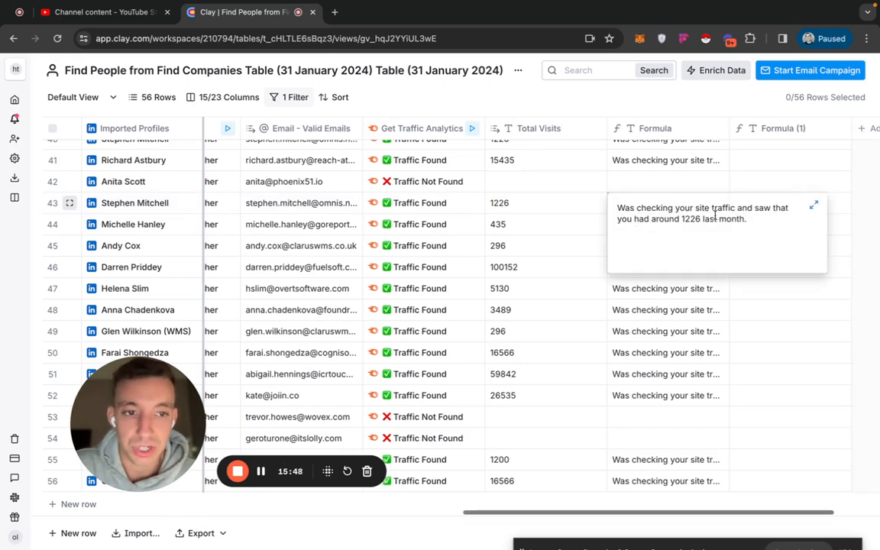
pyautogui.tripleClick(678, 219)
pyautogui.click(591, 202)
pyautogui.click(561, 133)
pyautogui.hscroll(1, 683, 142)
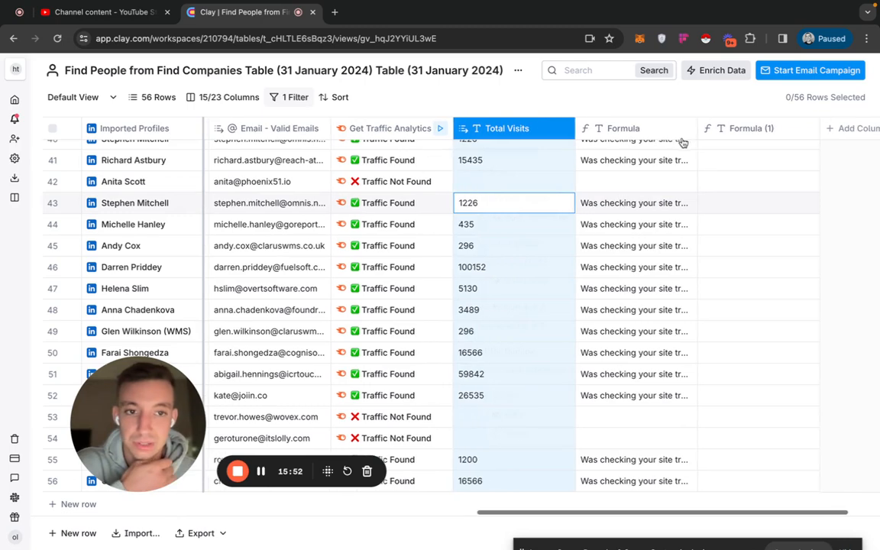
# Step: Reopen the Formula column's AI prompt and insert "visits" before "last month."
pyautogui.click(628, 136)
pyautogui.click(626, 136)
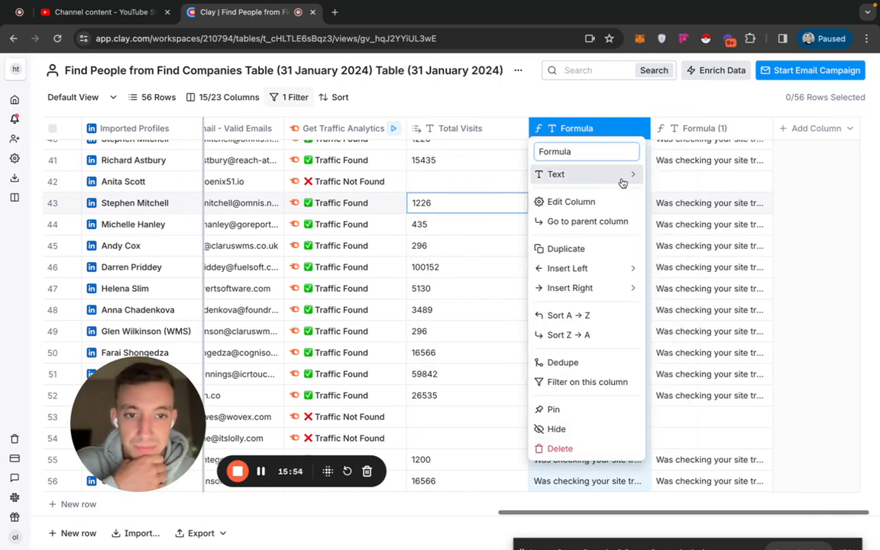
pyautogui.click(571, 203)
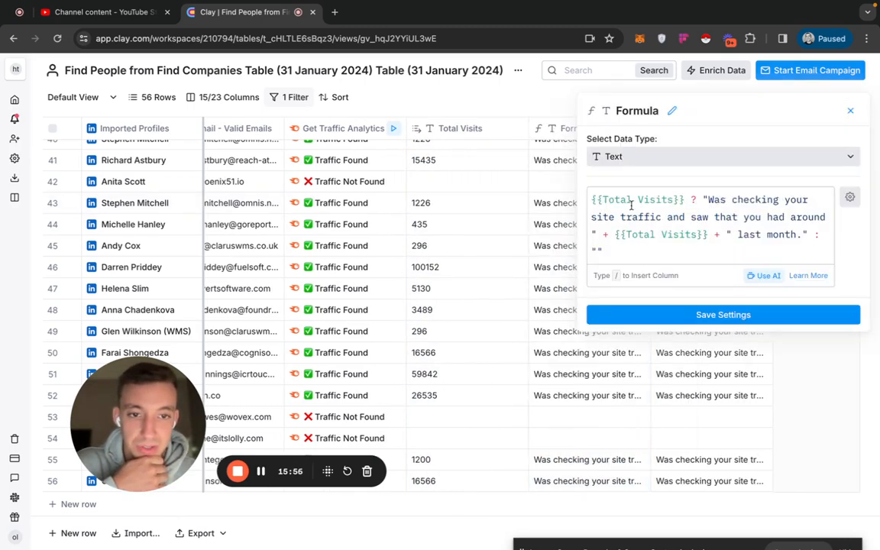
pyautogui.click(768, 276)
pyautogui.scroll(-1, 281, 285)
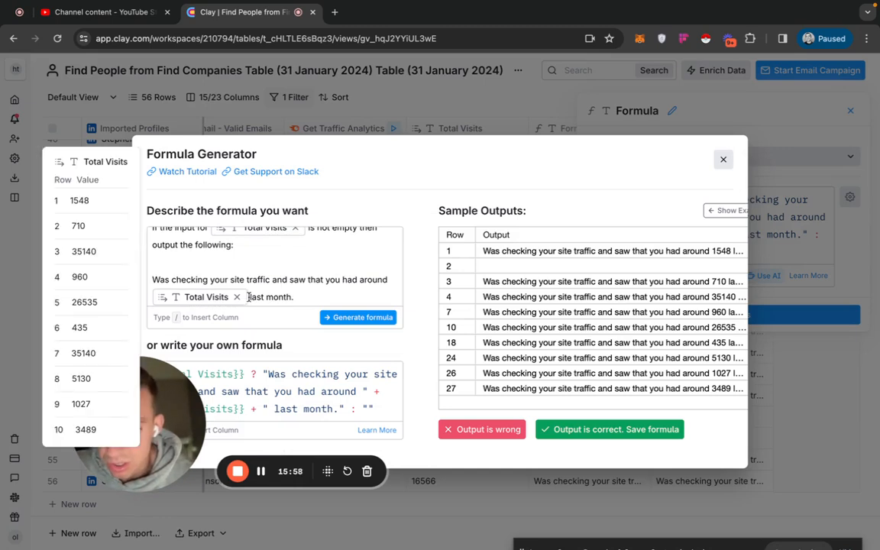
pyautogui.click(248, 297)
pyautogui.write('visits')
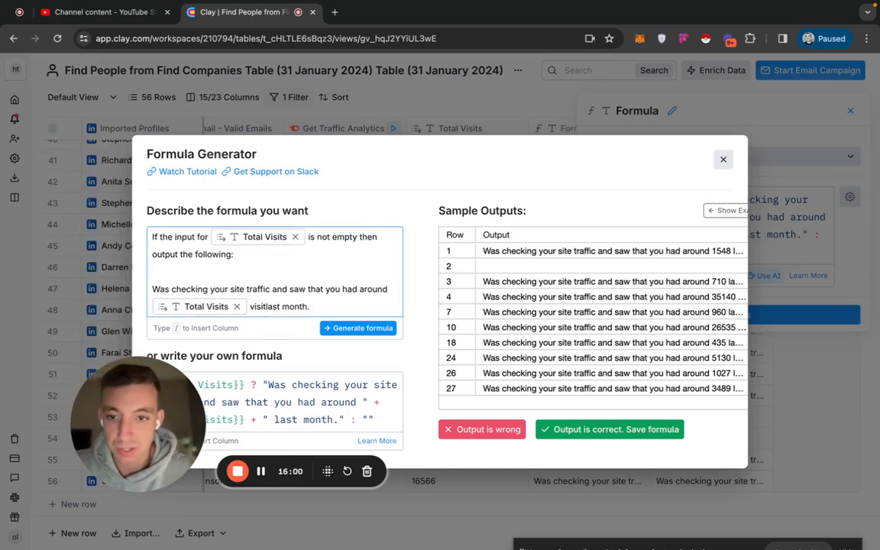
# Step: Regenerate the formula from the edited prompt, save it, and close the generator and column settings
pyautogui.click(354, 328)
pyautogui.scroll(-1, 323, 301)
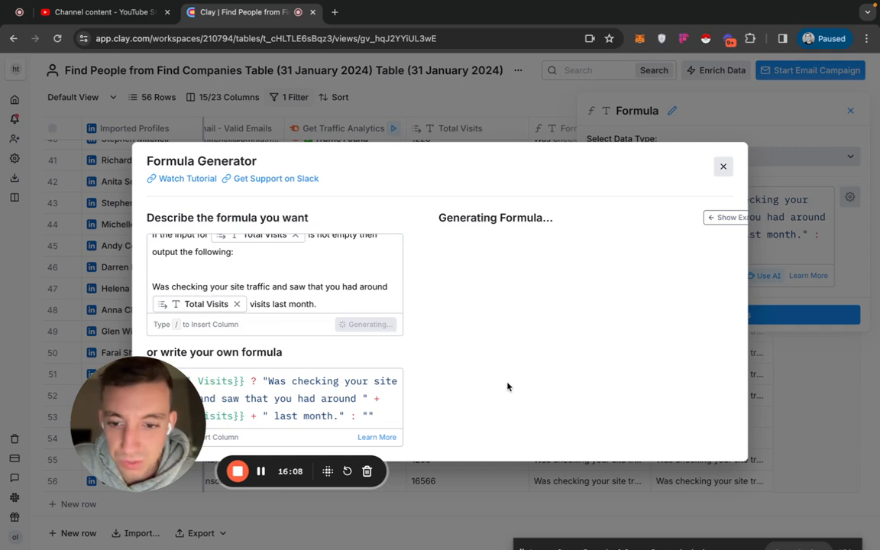
pyautogui.moveTo(177, 308)
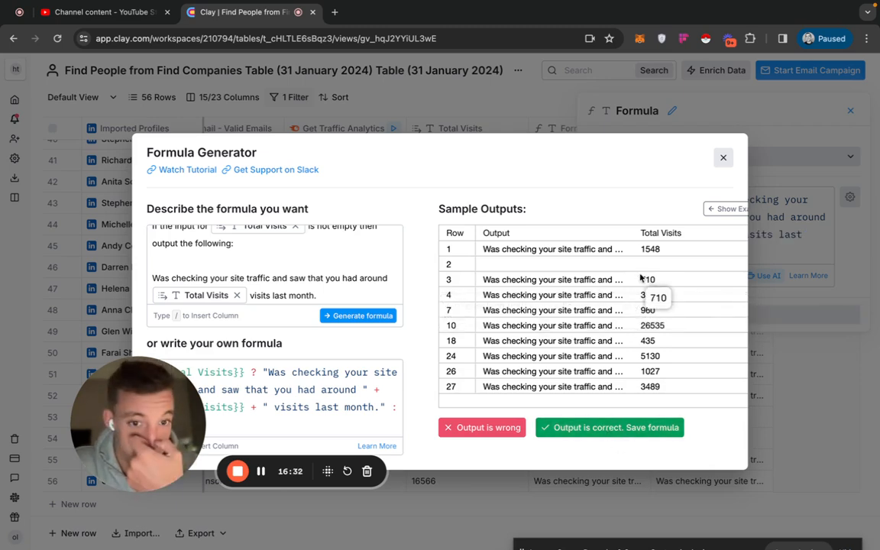
pyautogui.press('Escape')
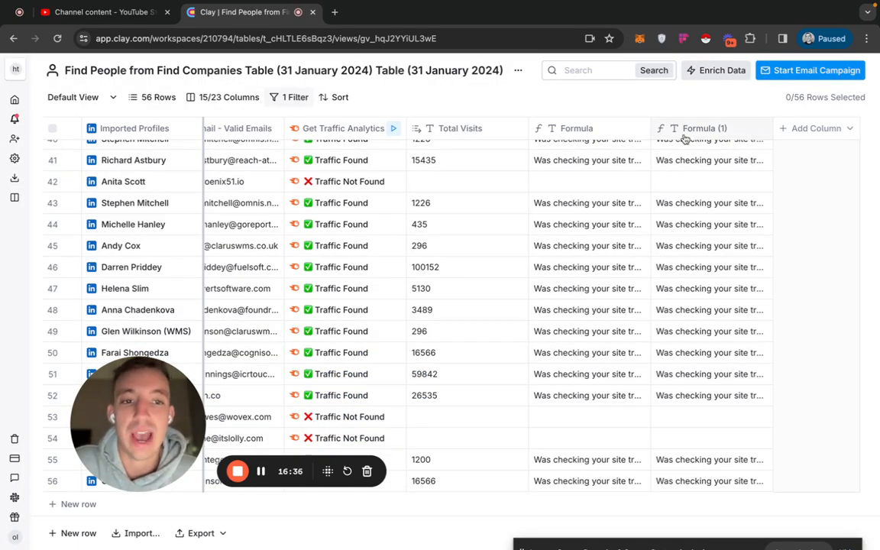
# Step: Hide the duplicate Formula (1) column and rename the Formula column as Site Traffic - Opening Line
pyautogui.click(589, 138)
pyautogui.click(695, 160)
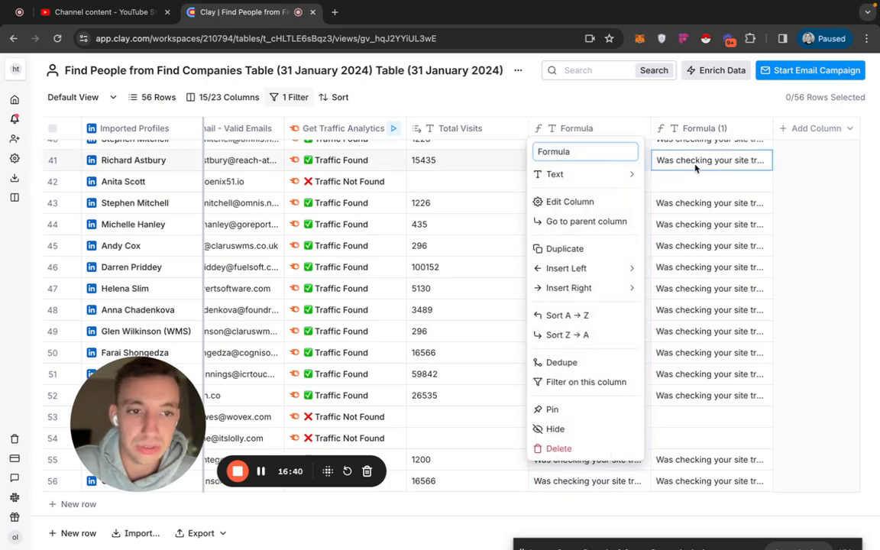
pyautogui.scroll(2, 696, 168)
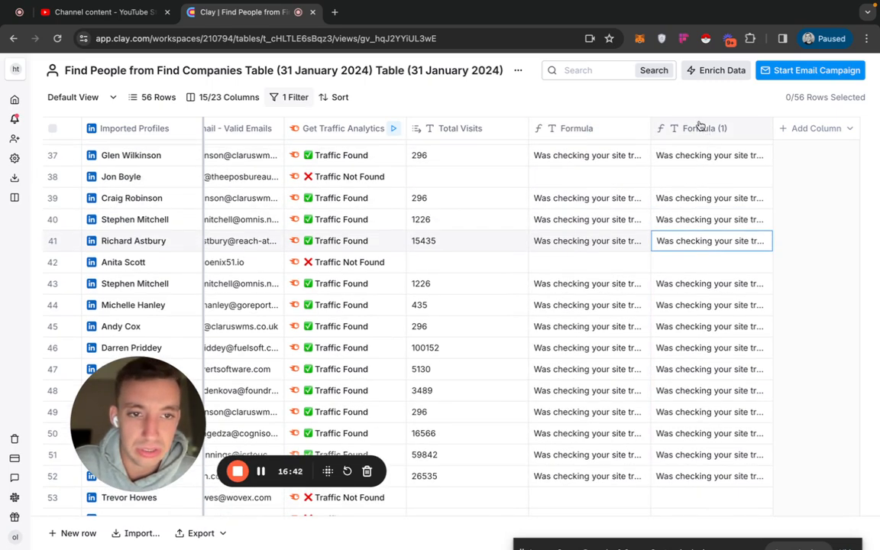
pyautogui.click(700, 127)
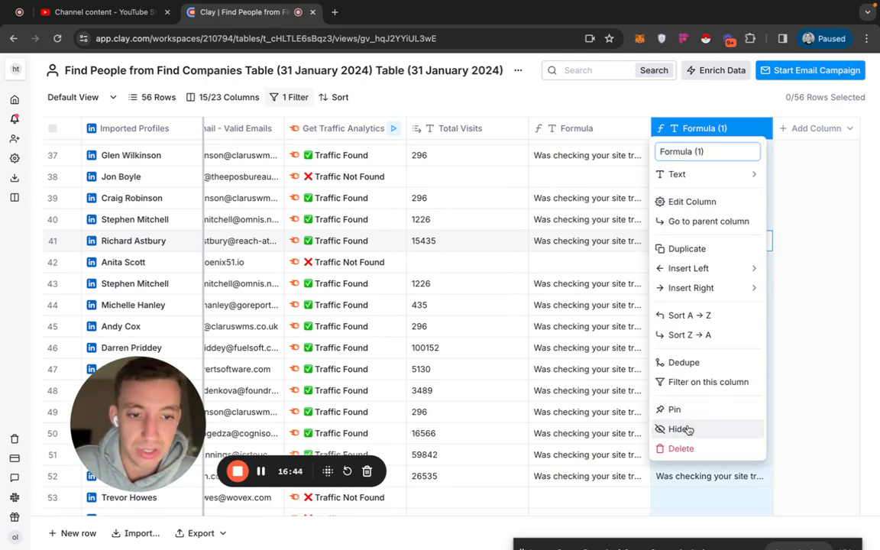
pyautogui.click(579, 133)
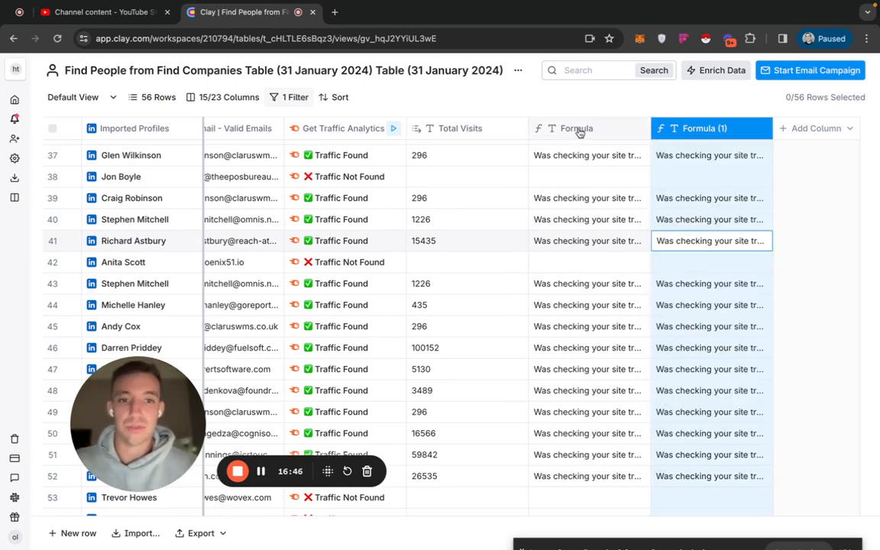
pyautogui.click(679, 131)
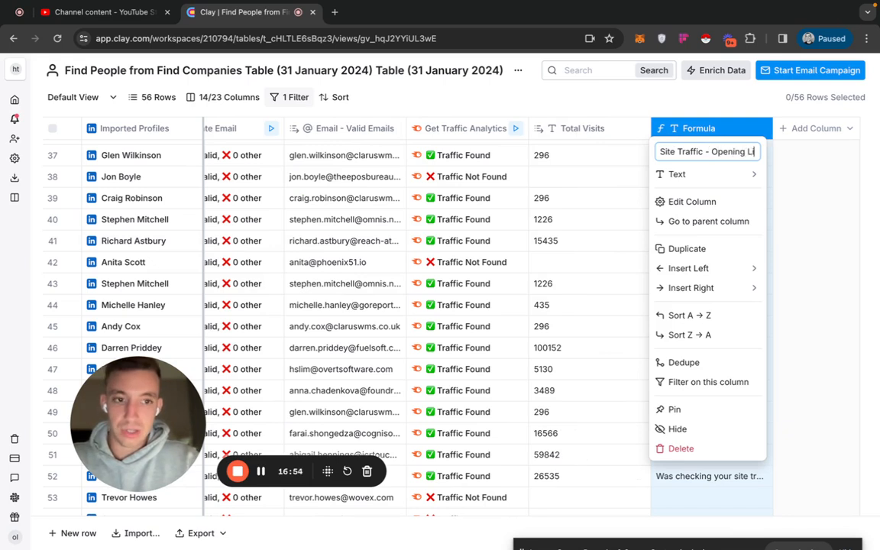
pyautogui.click(793, 209)
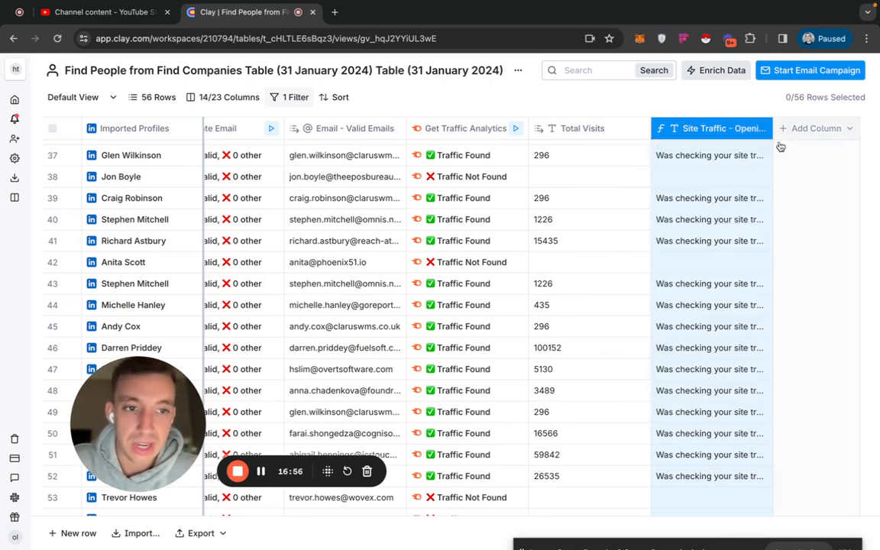
# Step: Search the enrichments for "company linkedin" and choose the LinkedIn Enrich Company enrichment
pyautogui.click(716, 73)
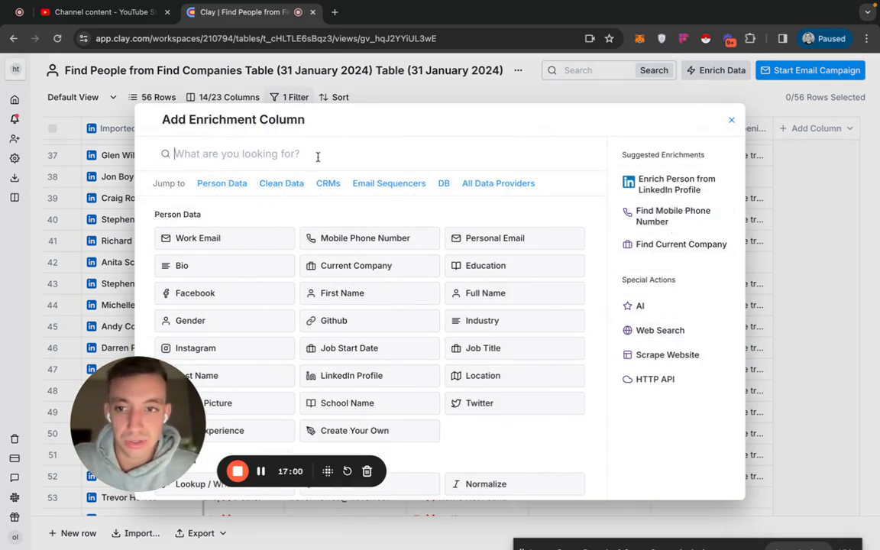
pyautogui.write('company ')
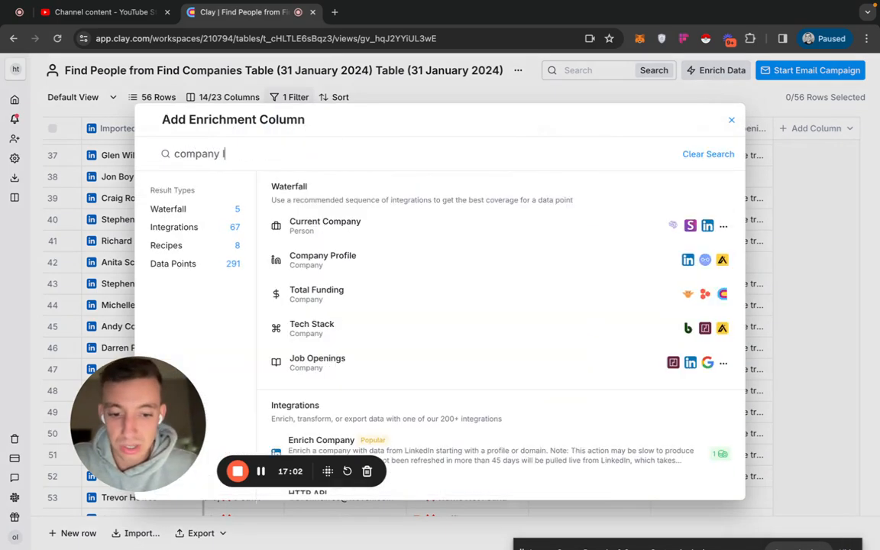
pyautogui.write('linkedin')
pyautogui.scroll(-3, 407, 338)
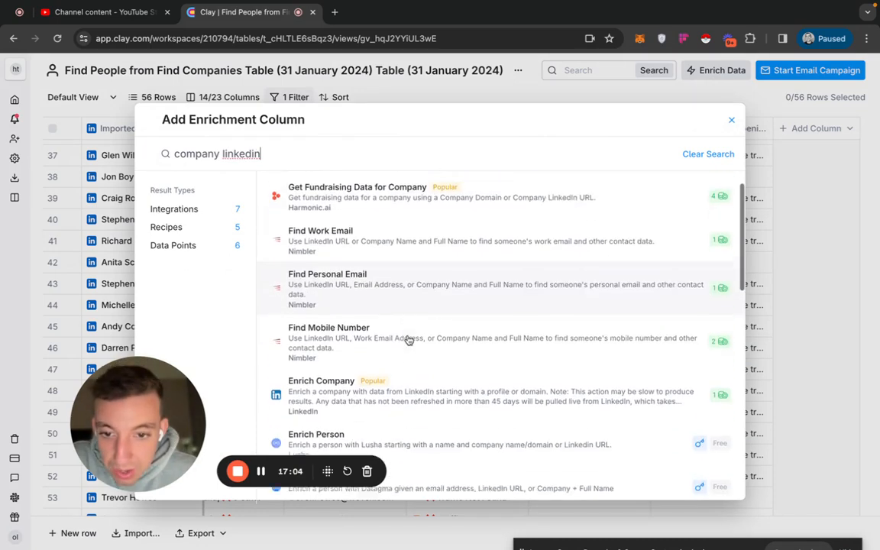
pyautogui.click(425, 369)
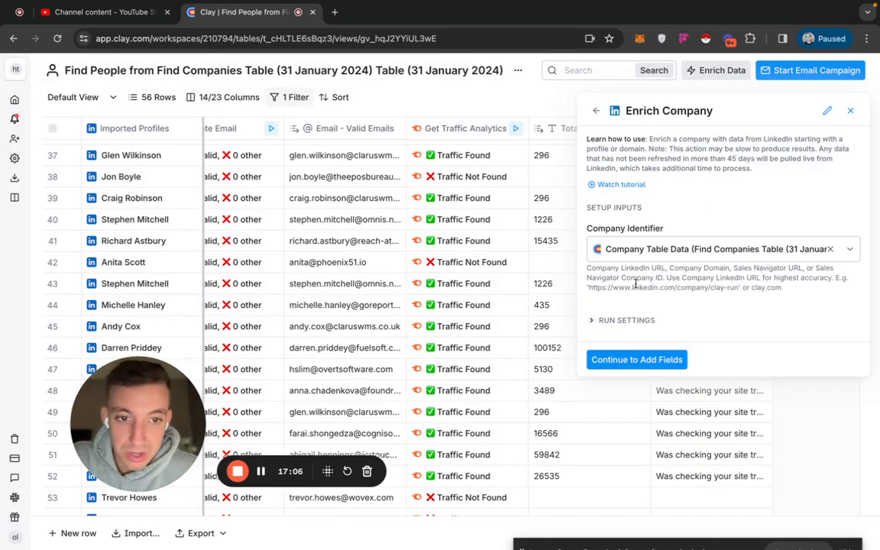
# Step: Add an AI-generated run condition to Enrich Company: "Only run if Site Traffic - Opening Line is empty.", and save the formula
pyautogui.click(613, 322)
pyautogui.click(789, 455)
pyautogui.click(267, 275)
pyautogui.write('On')
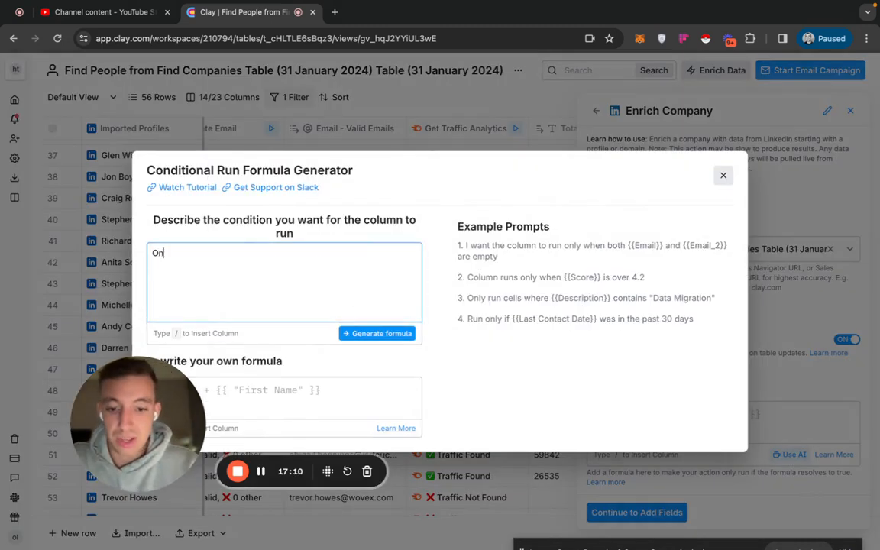
pyautogui.write('ly run if /')
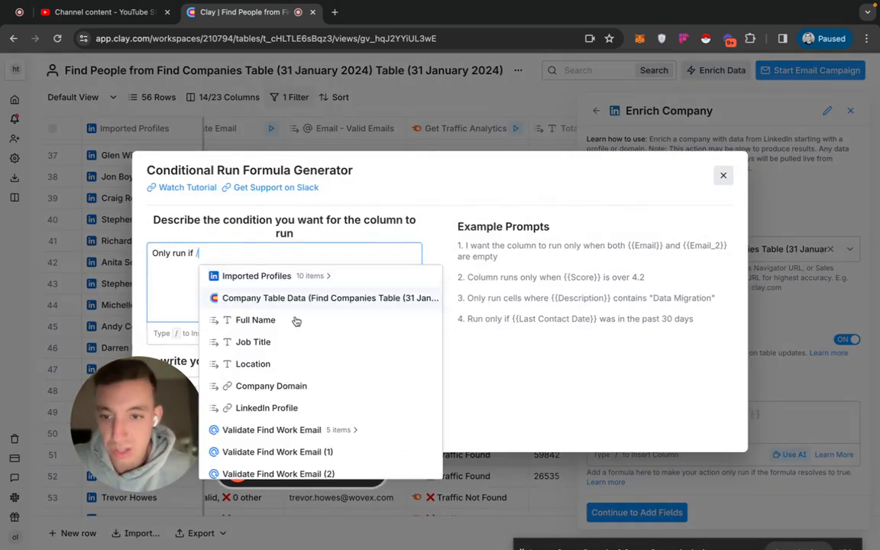
pyautogui.scroll(-5, 383, 385)
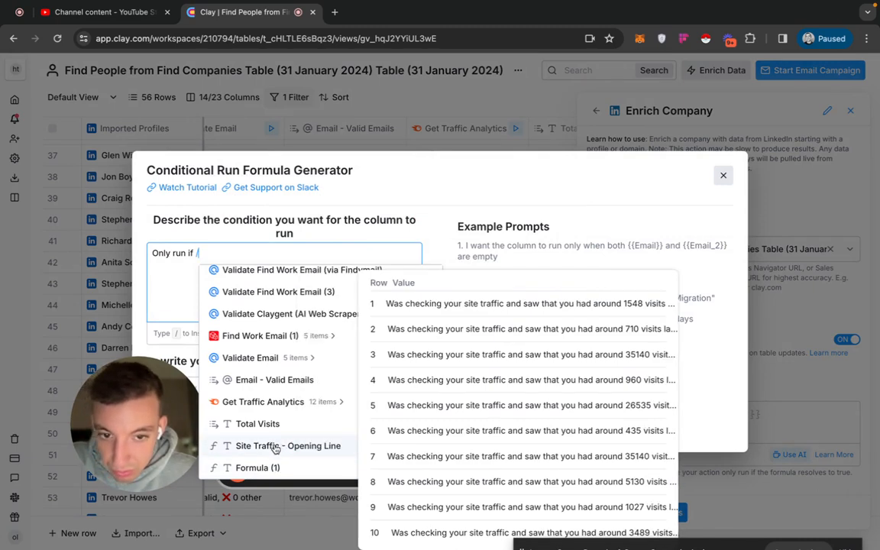
pyautogui.click(276, 447)
pyautogui.write('is empty.')
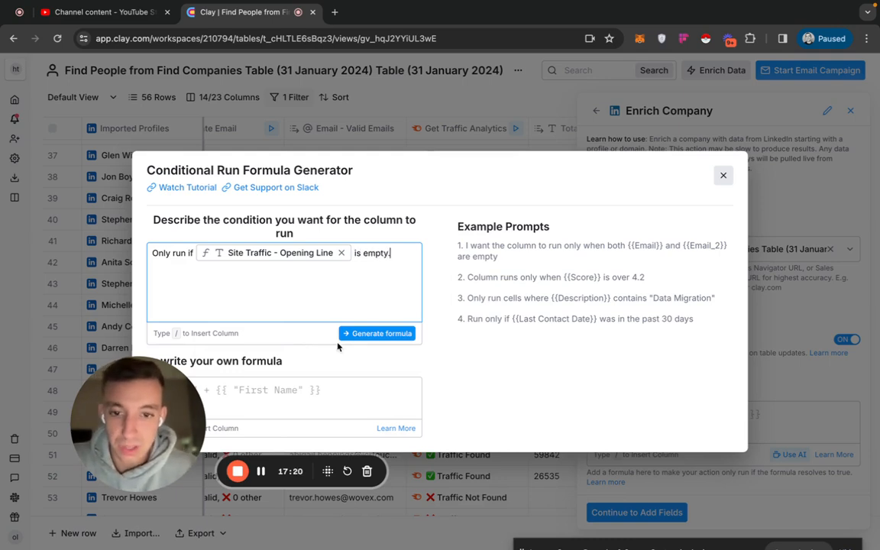
pyautogui.click(377, 333)
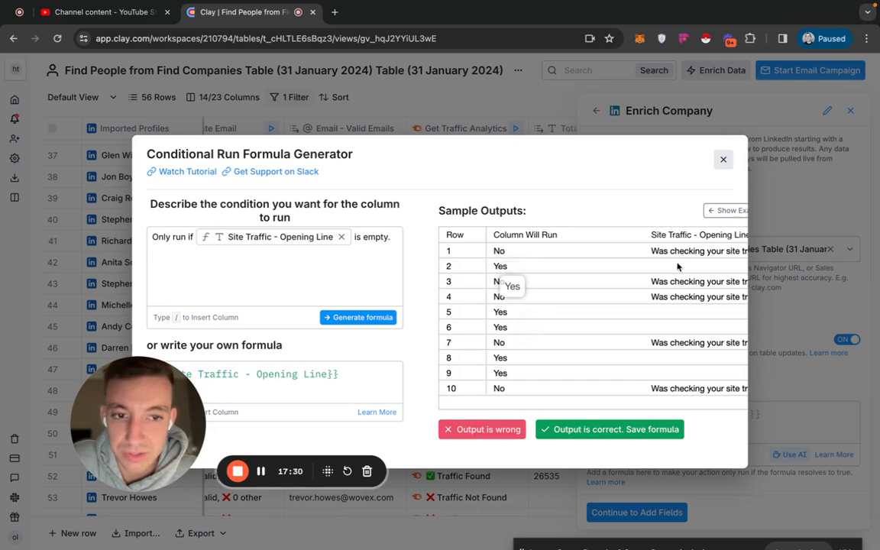
pyautogui.click(617, 430)
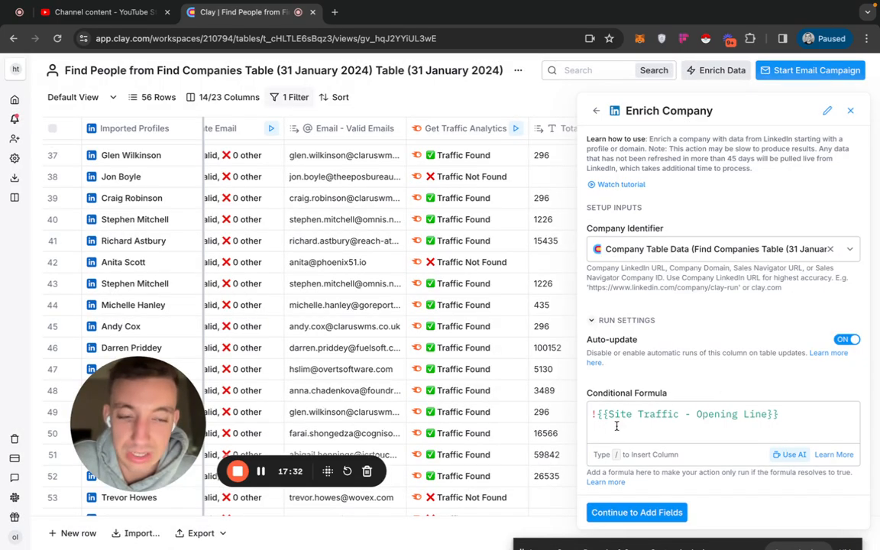
# Step: Add Description as the enrichment's output column, save Enrich Company, and run it on the first 10 rows
pyautogui.click(635, 513)
pyautogui.click(844, 390)
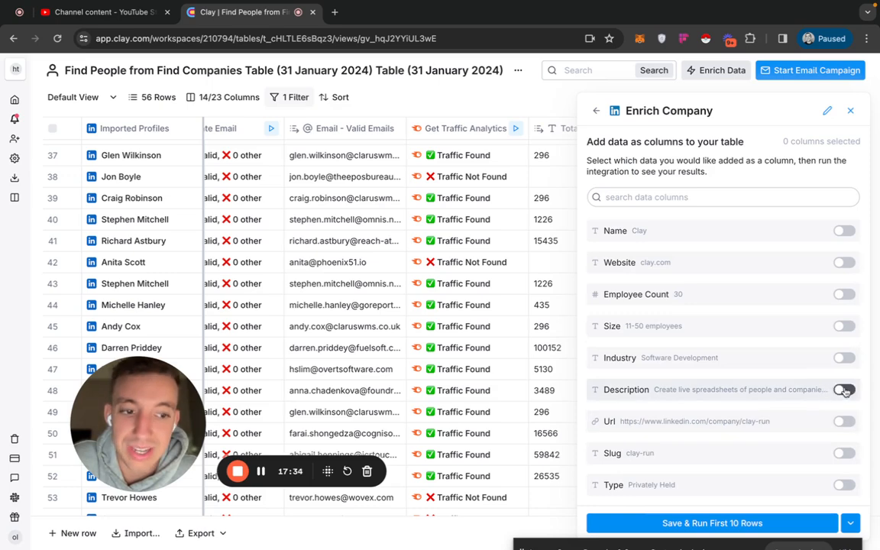
pyautogui.click(728, 521)
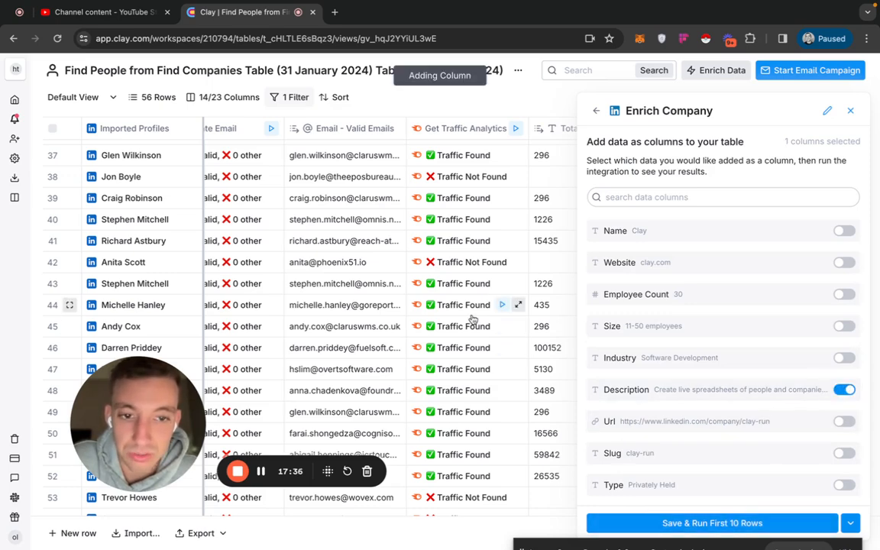
# Step: Run the Enrich Company column on all rows that haven't run or have errors, and check the returned descriptions
pyautogui.hscroll(5, 473, 320)
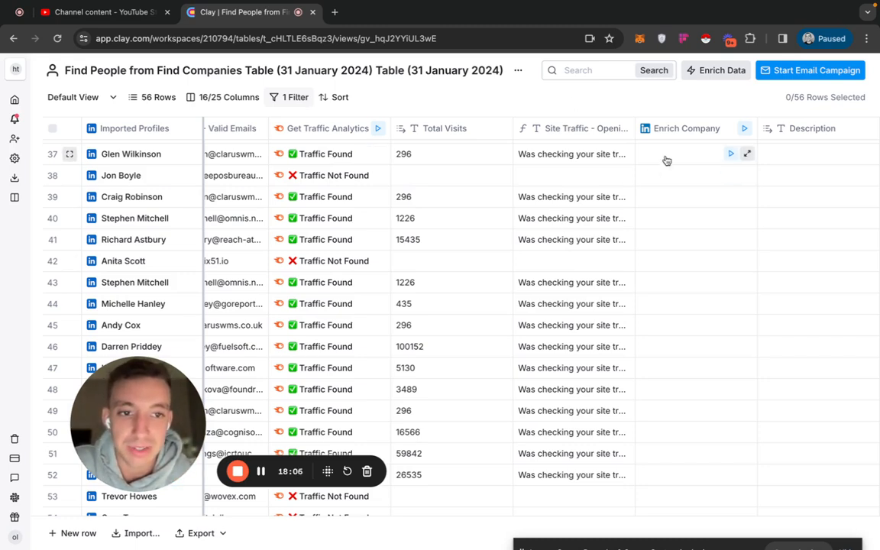
pyautogui.hscroll(2, 642, 234)
pyautogui.hscroll(1, 642, 234)
pyautogui.click(638, 129)
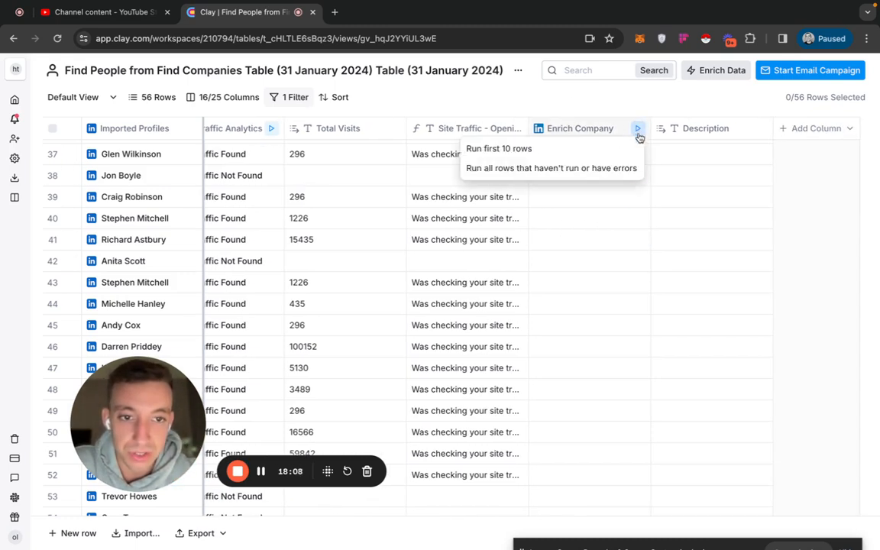
pyautogui.click(578, 171)
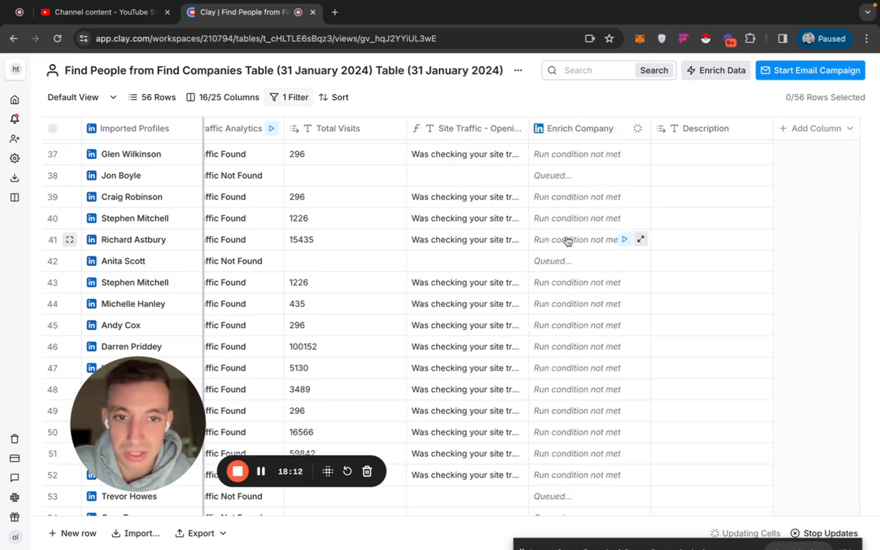
pyautogui.hscroll(-3, 529, 285)
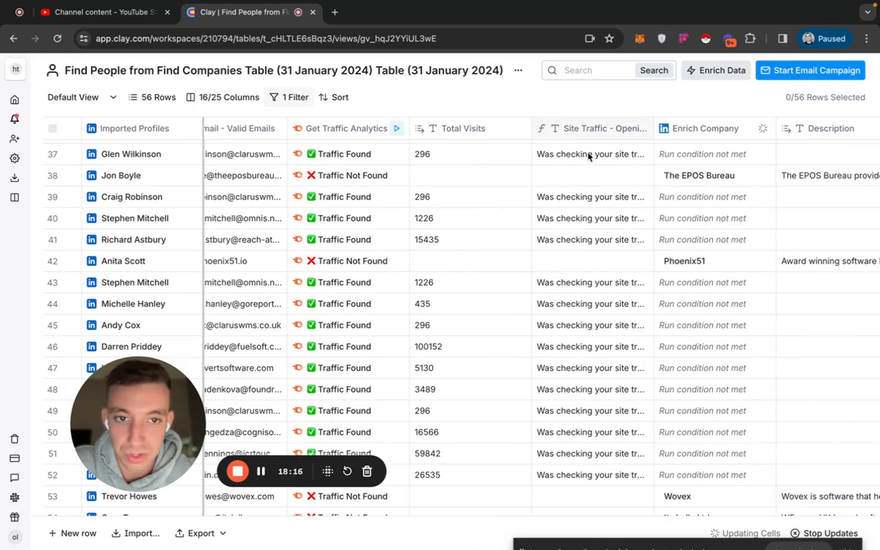
pyautogui.hscroll(3, 588, 261)
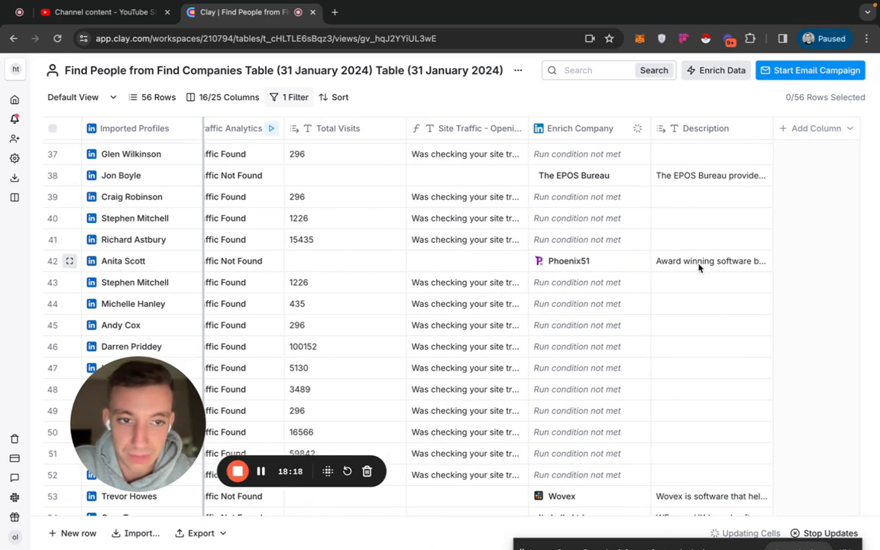
pyautogui.scroll(1, 699, 240)
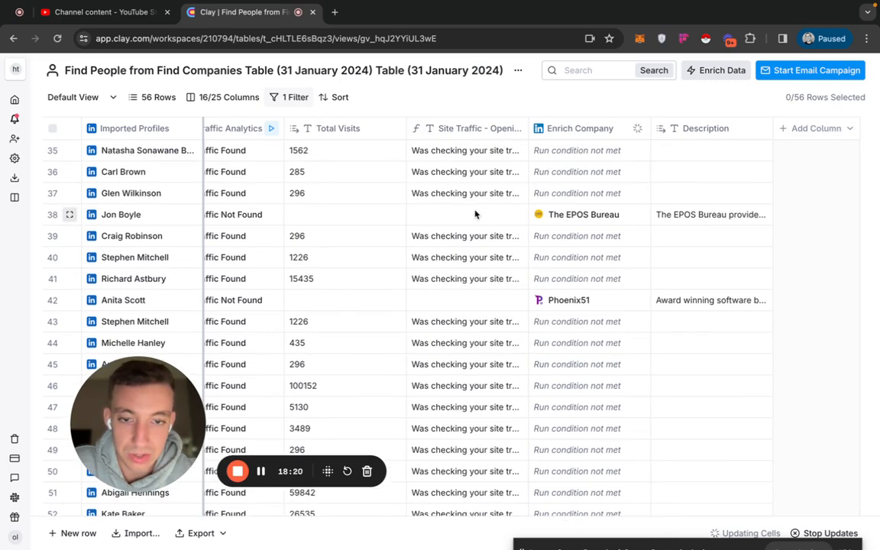
pyautogui.scroll(10, 716, 164)
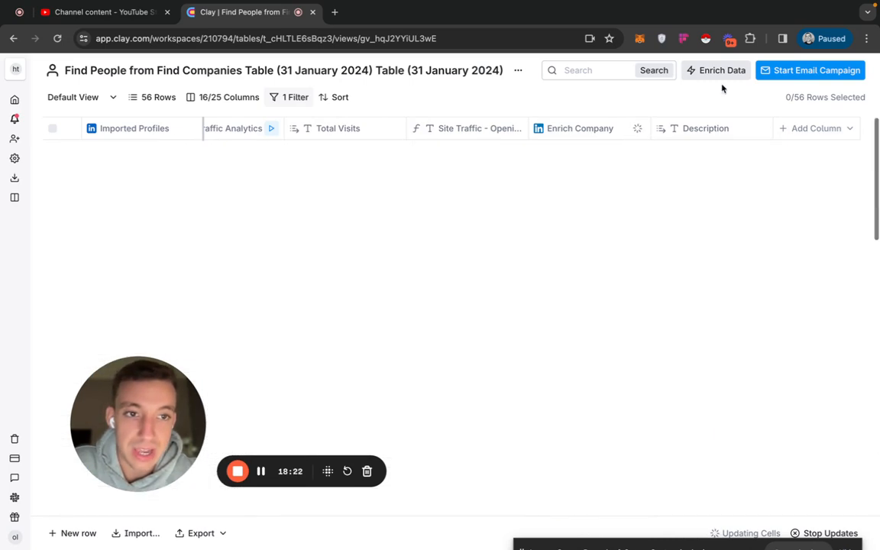
# Step: Add a Use AI enrichment and choose the template "Use company mission to write email first line"
pyautogui.click(717, 70)
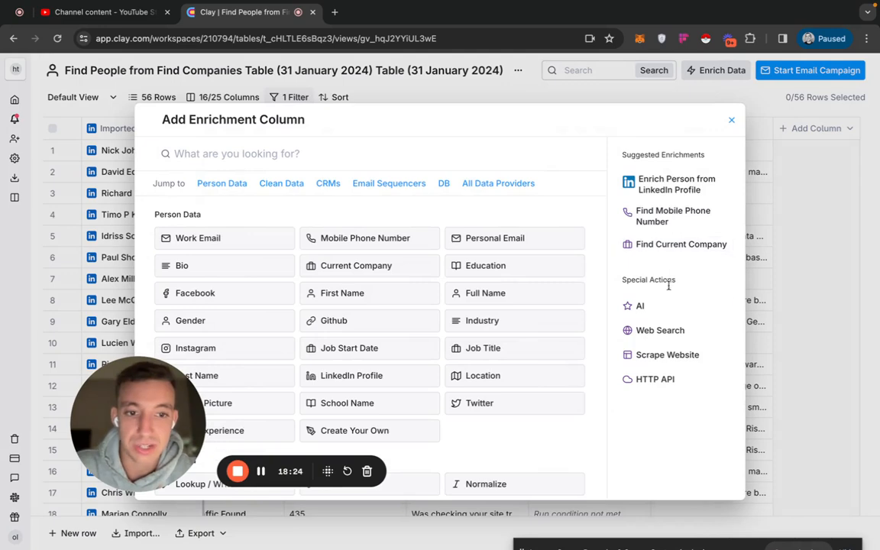
pyautogui.click(658, 308)
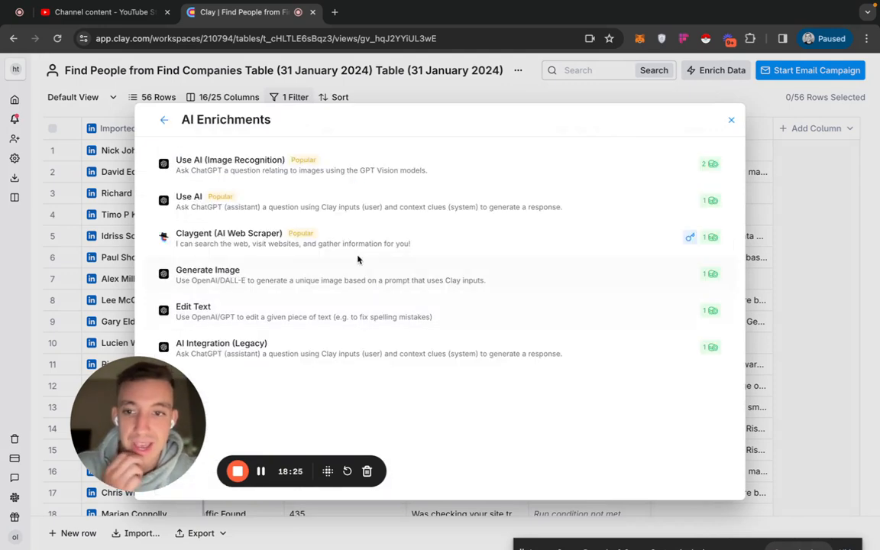
pyautogui.click(293, 205)
pyautogui.click(620, 187)
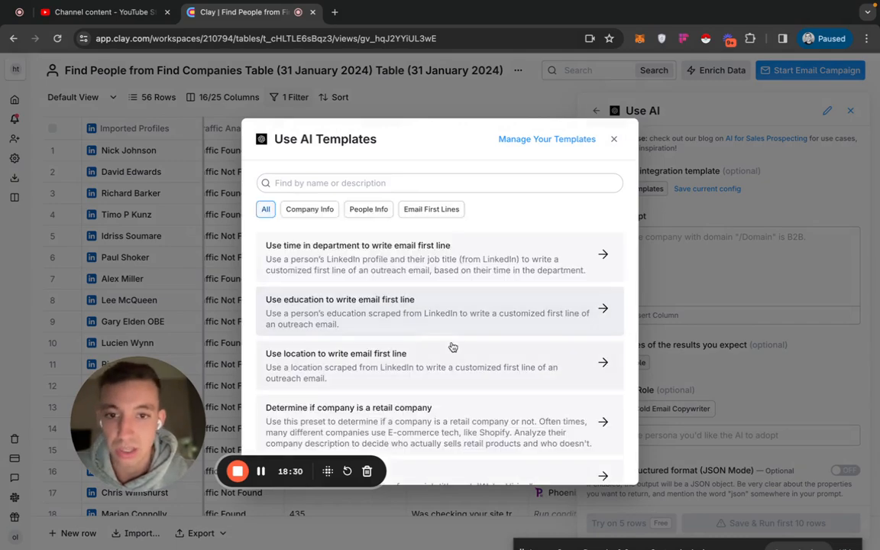
pyautogui.scroll(-5, 453, 347)
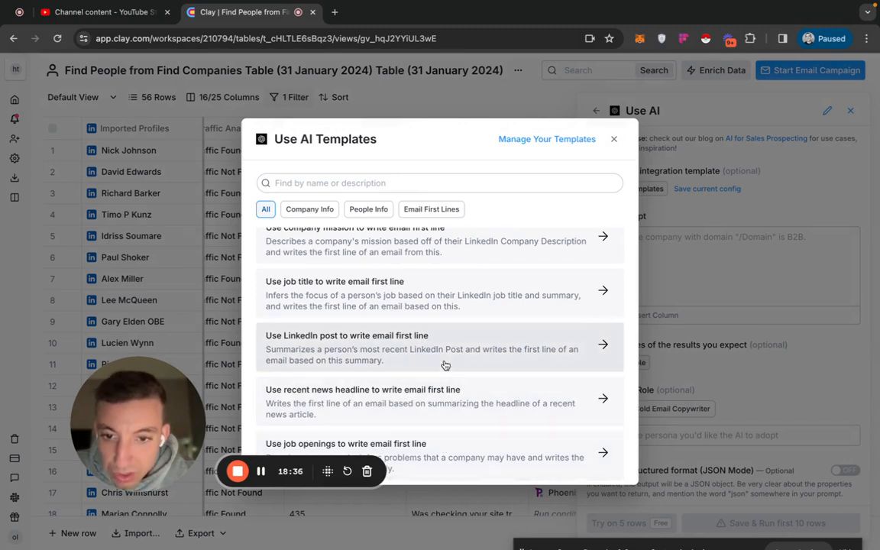
pyautogui.scroll(3, 442, 397)
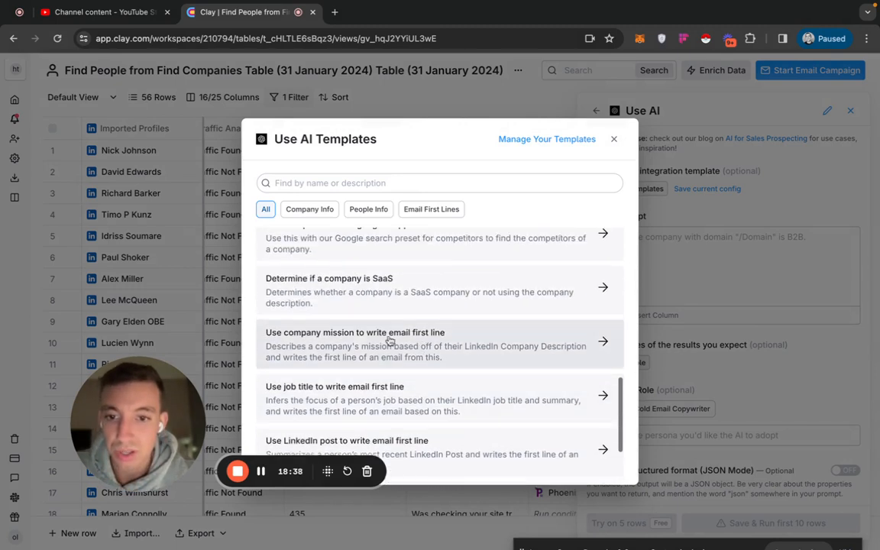
pyautogui.click(409, 341)
# Step: Map the template's Company Description input to the Description column and apply the template
pyautogui.click(345, 250)
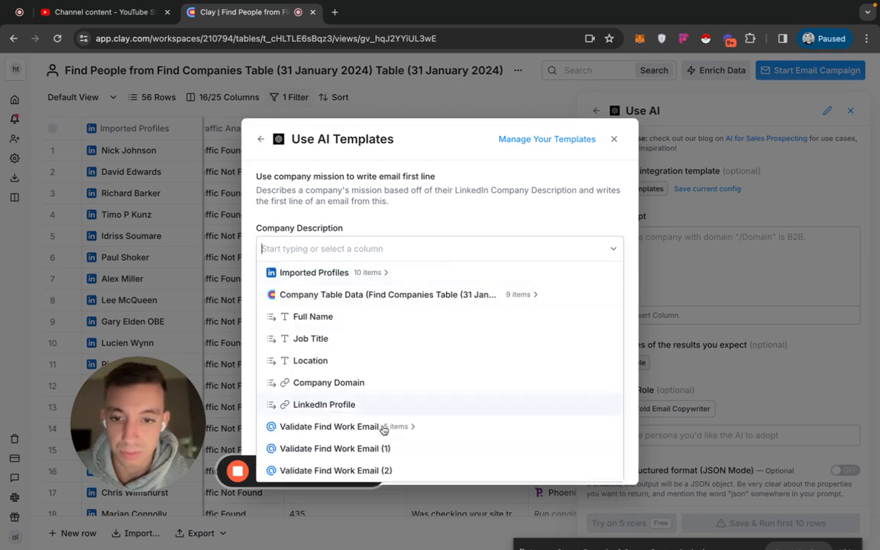
pyautogui.scroll(-5, 387, 408)
pyautogui.click(344, 469)
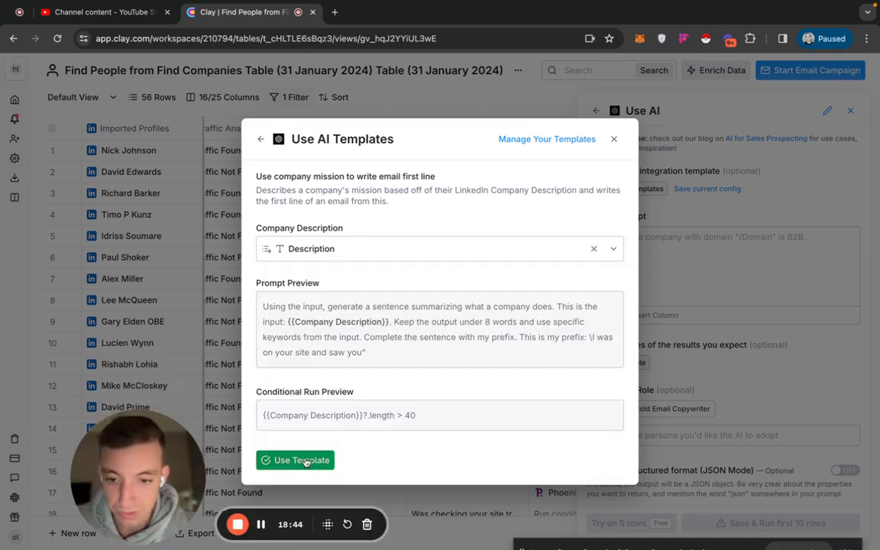
pyautogui.click(304, 461)
# Step: Set the AI model to gpt-4-1106-preview (Turbo) and preview the prompt's output on 5 rows
pyautogui.scroll(-3, 630, 381)
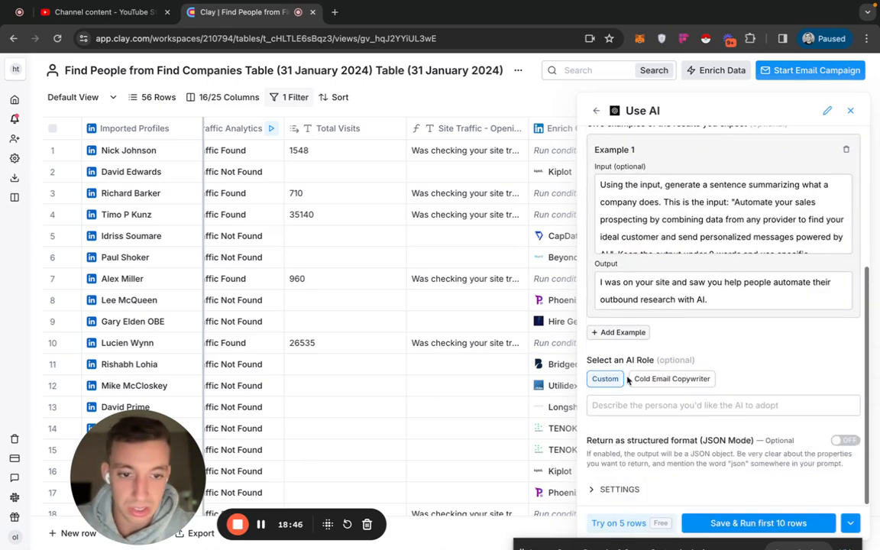
pyautogui.scroll(-4, 657, 461)
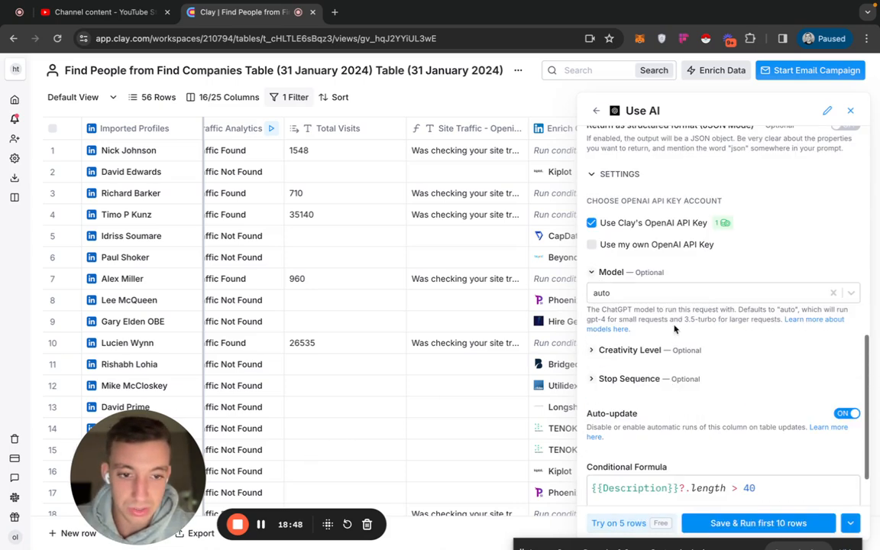
pyautogui.click(664, 292)
pyautogui.click(642, 338)
pyautogui.scroll(-1, 704, 413)
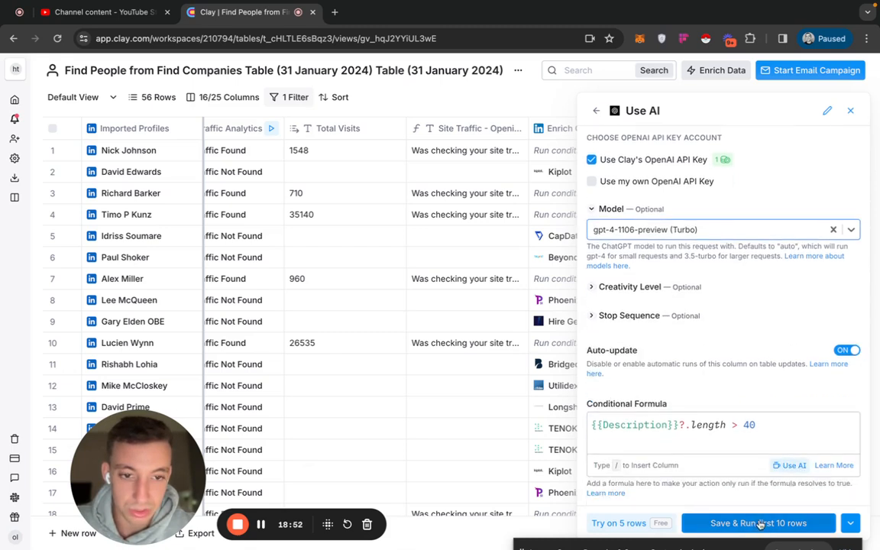
pyautogui.click(615, 523)
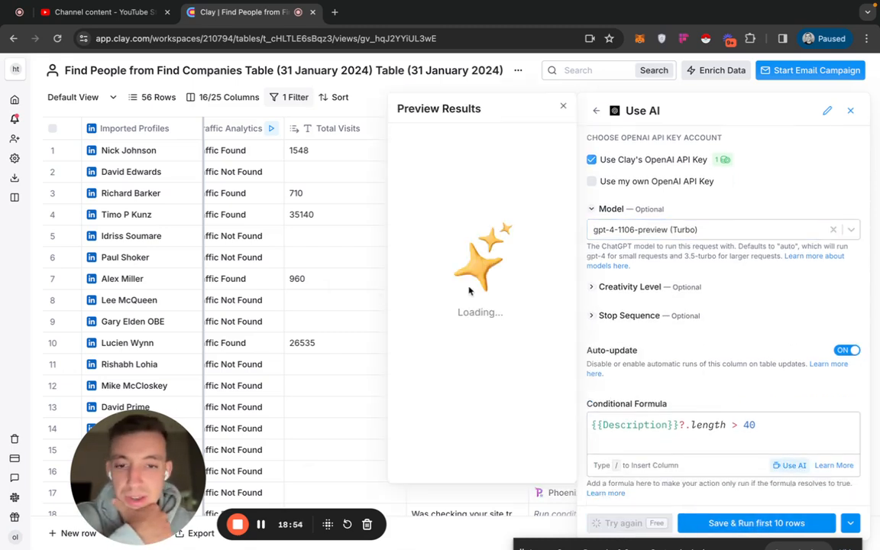
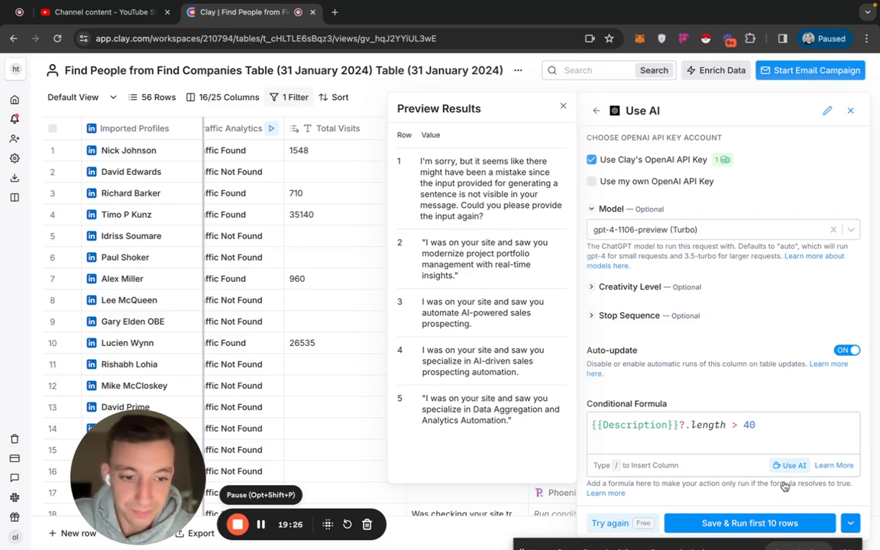
# Step: Save and run the Use AI column on the first 10 rows, and rename the column as Company Summary
pyautogui.click(756, 524)
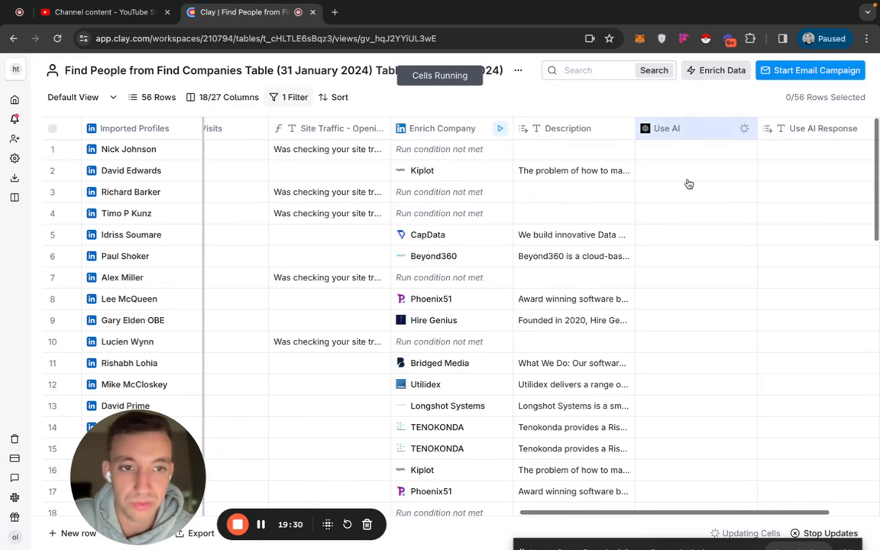
pyautogui.hscroll(2, 688, 184)
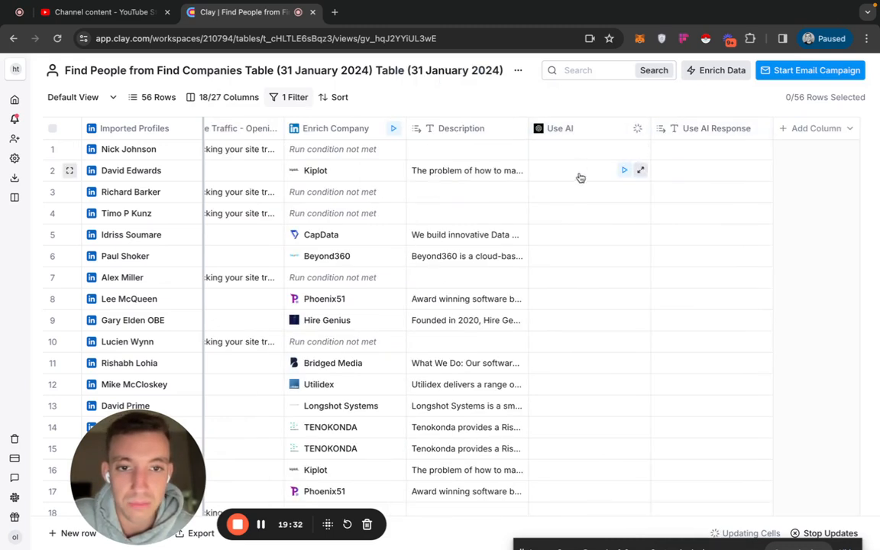
pyautogui.click(581, 131)
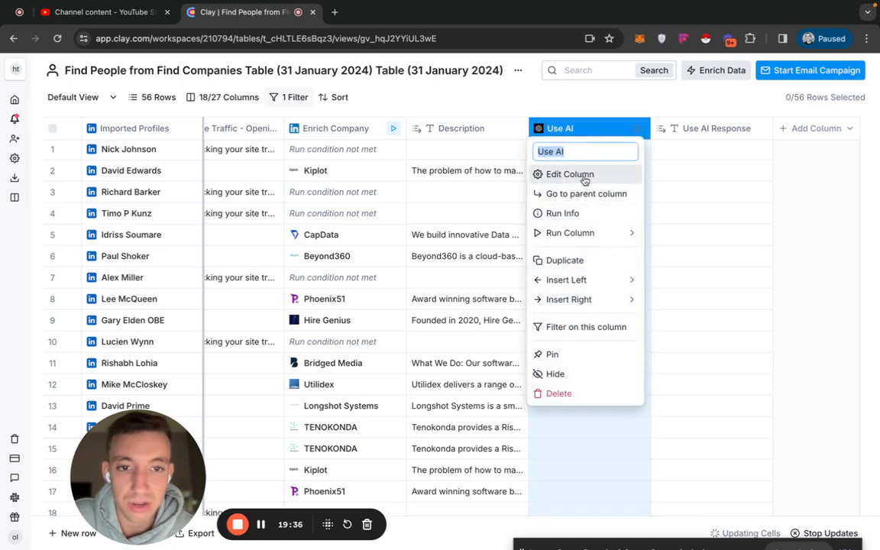
pyautogui.click(584, 176)
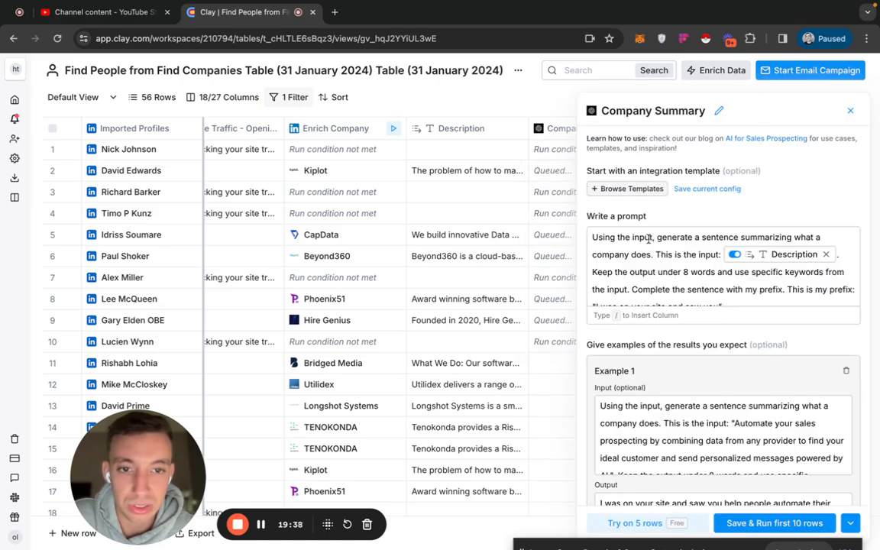
pyautogui.click(854, 111)
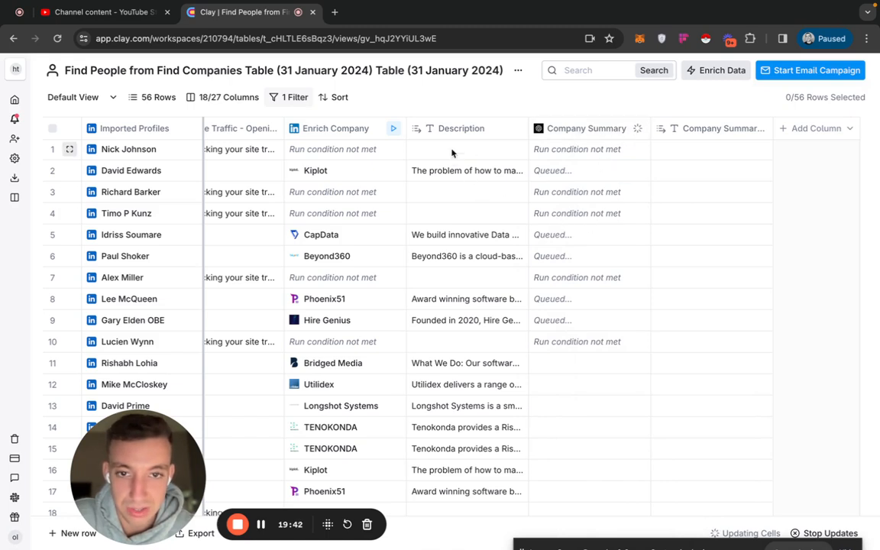
# Step: Run the Company Summary column on all rows that haven't run or have errors
pyautogui.click(573, 147)
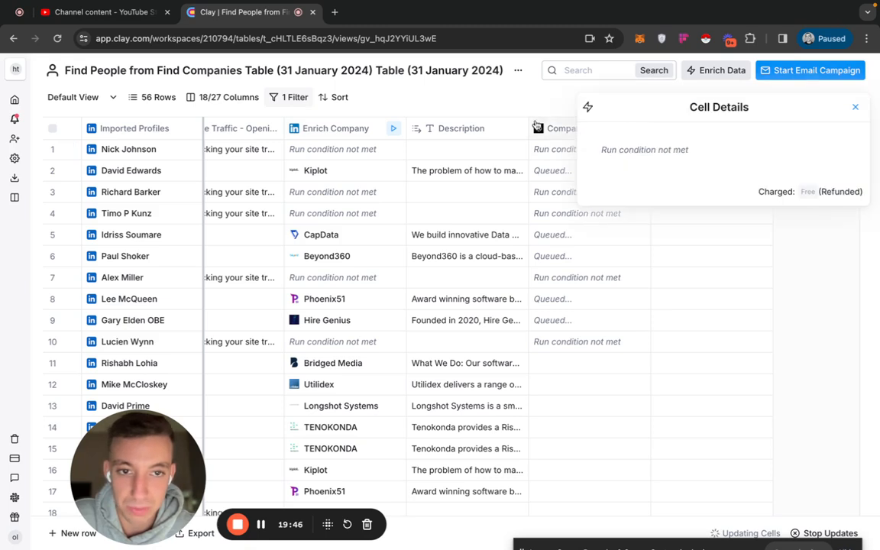
pyautogui.click(562, 126)
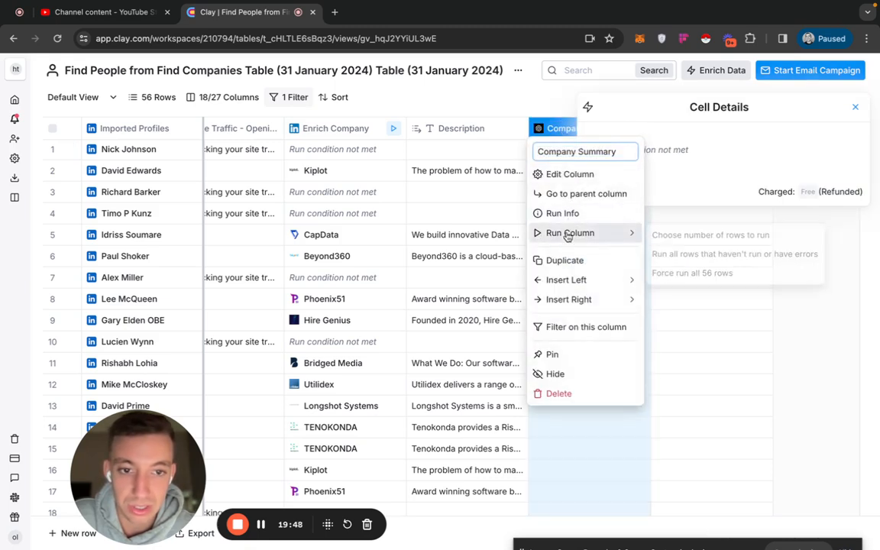
pyautogui.moveTo(570, 233)
pyautogui.click(718, 255)
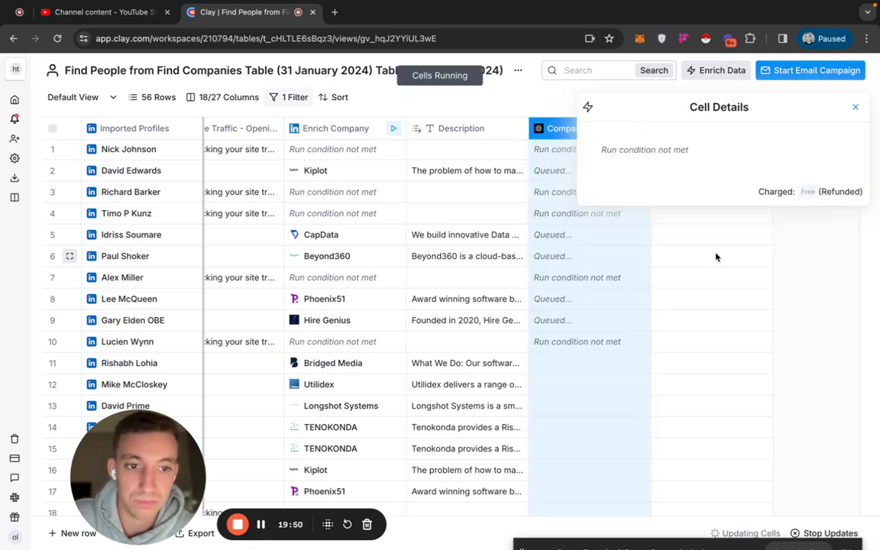
# Step: Close the cell details and rerun the Company Summary column on all rows that haven't run or have errors
pyautogui.click(856, 109)
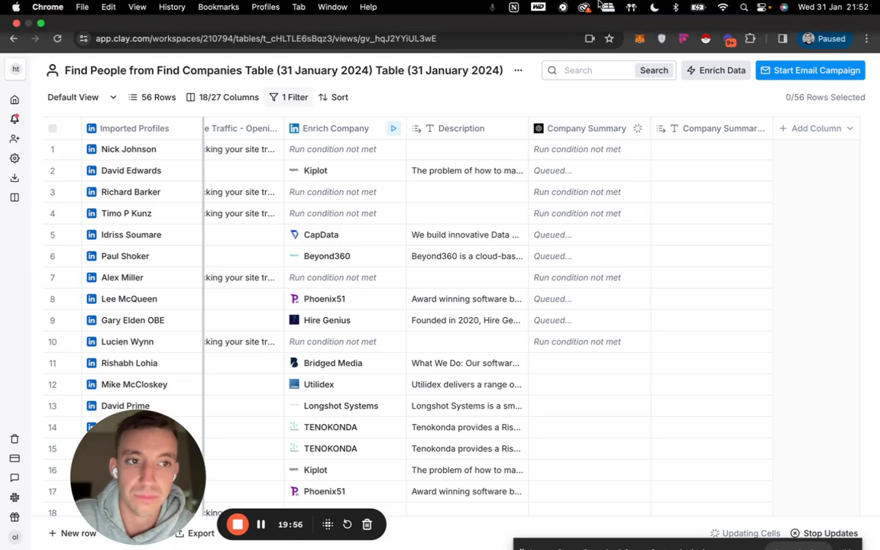
pyautogui.scroll(-8, 578, 238)
pyautogui.scroll(8, 578, 238)
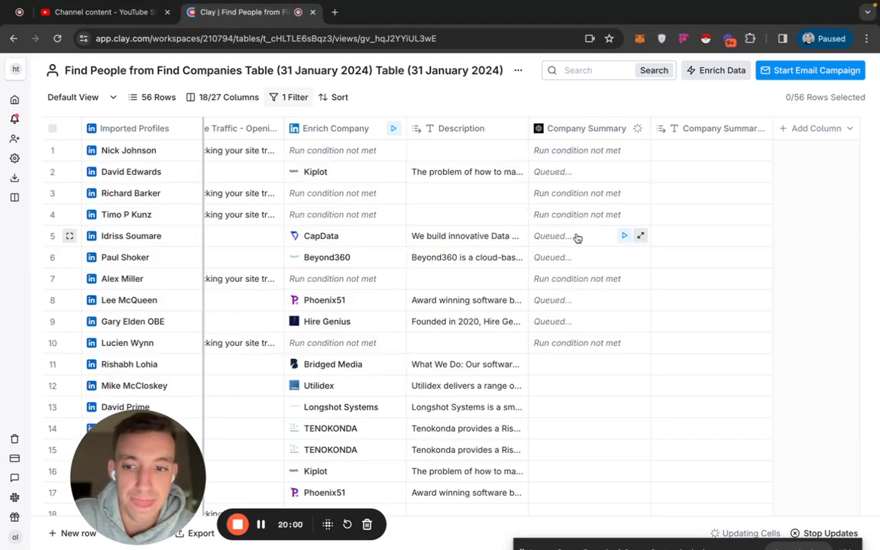
pyautogui.scroll(-1, 578, 238)
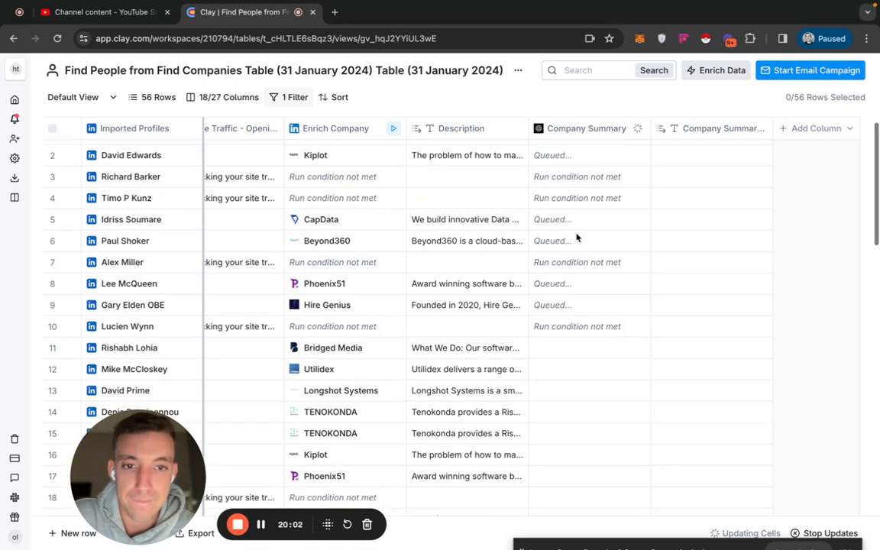
pyautogui.click(582, 130)
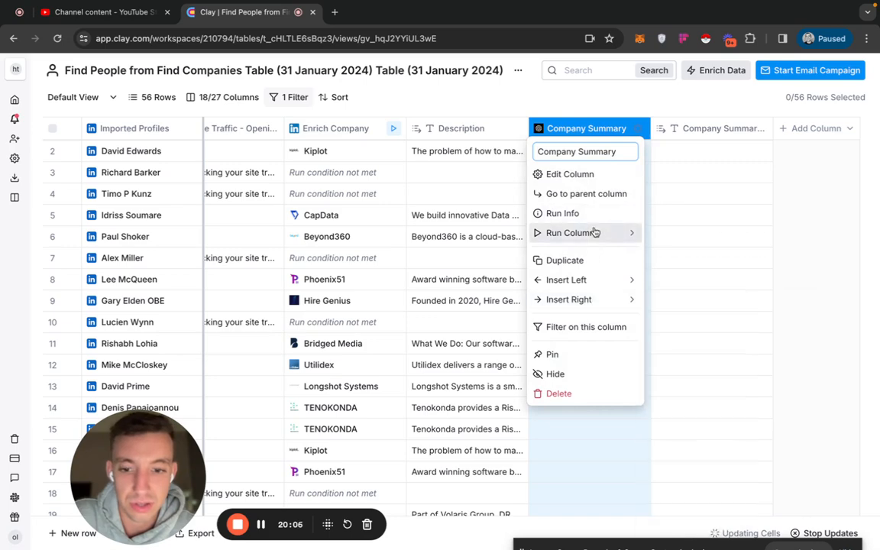
pyautogui.moveTo(593, 233)
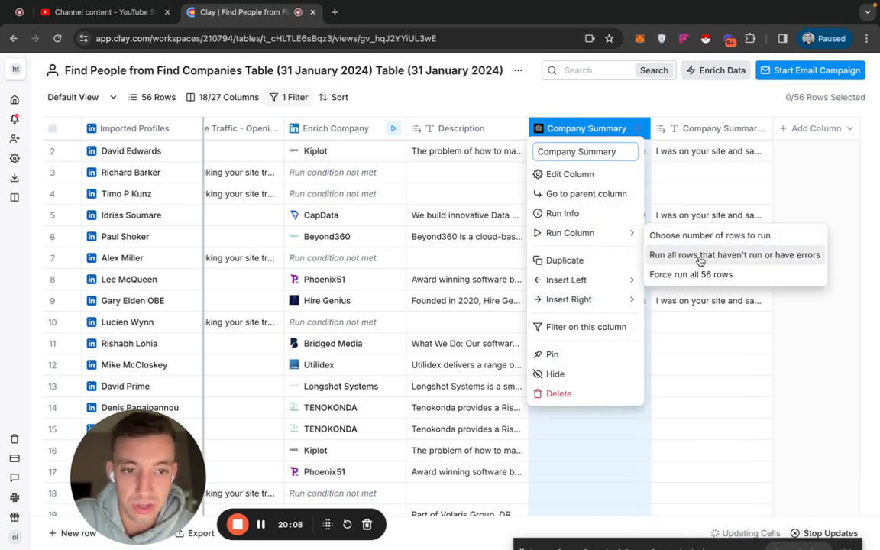
pyautogui.click(700, 261)
# Step: Check the Company Summary results and read the full generated opening line for Kiplot in row 2
pyautogui.hscroll(-5, 627, 389)
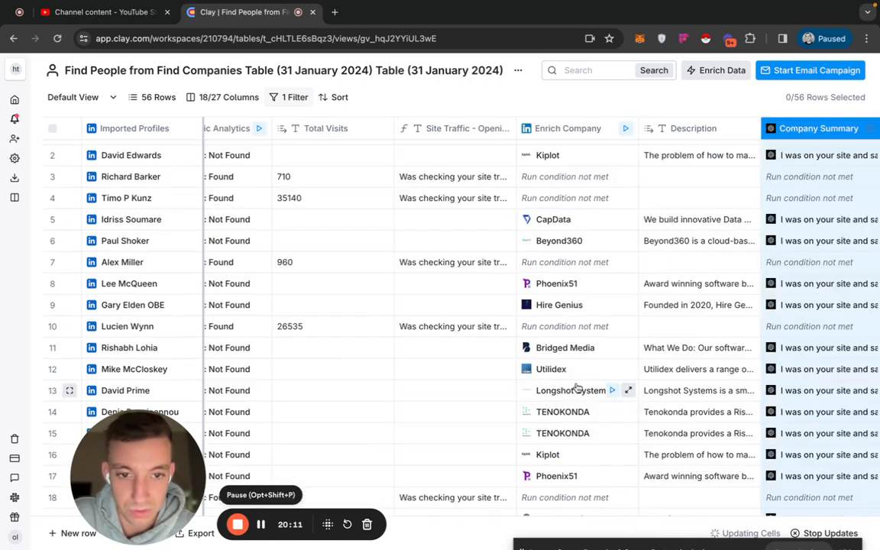
pyautogui.hscroll(3, 581, 387)
pyautogui.hscroll(2, 577, 387)
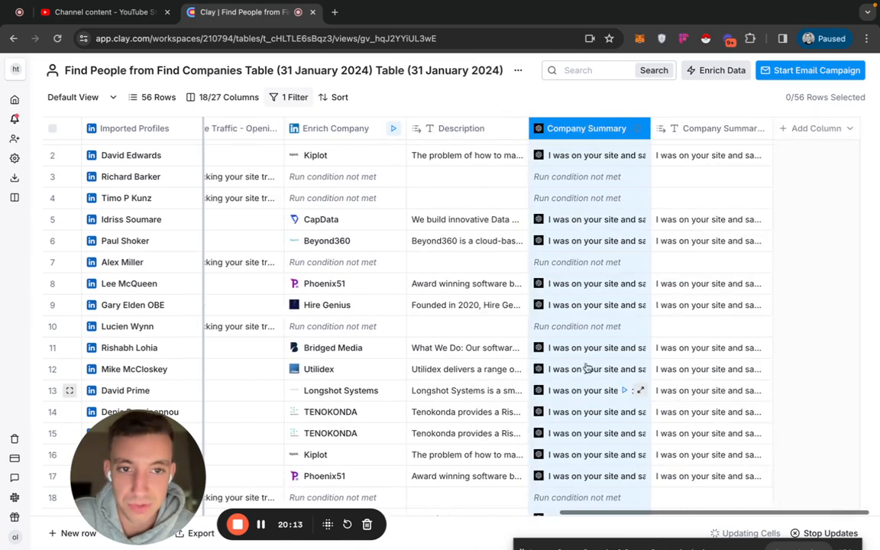
pyautogui.click(714, 158)
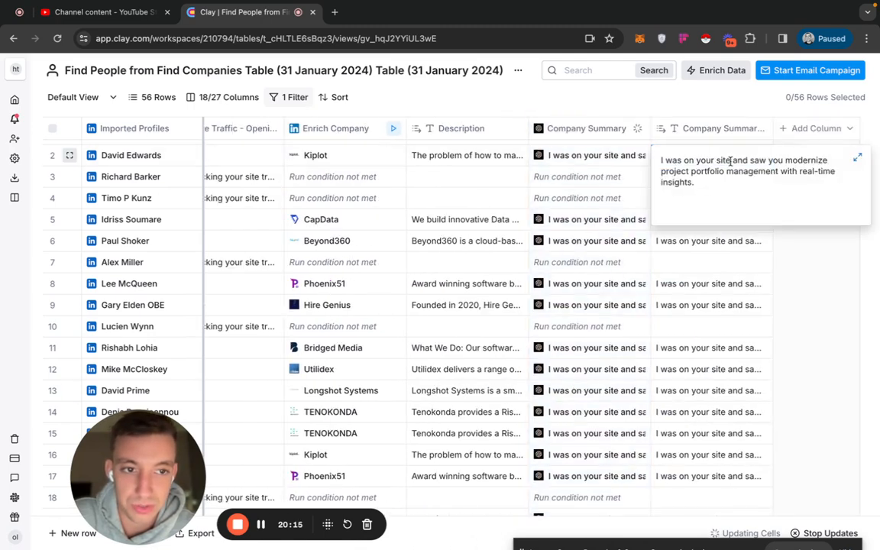
pyautogui.click(704, 244)
pyautogui.hscroll(-3, 561, 261)
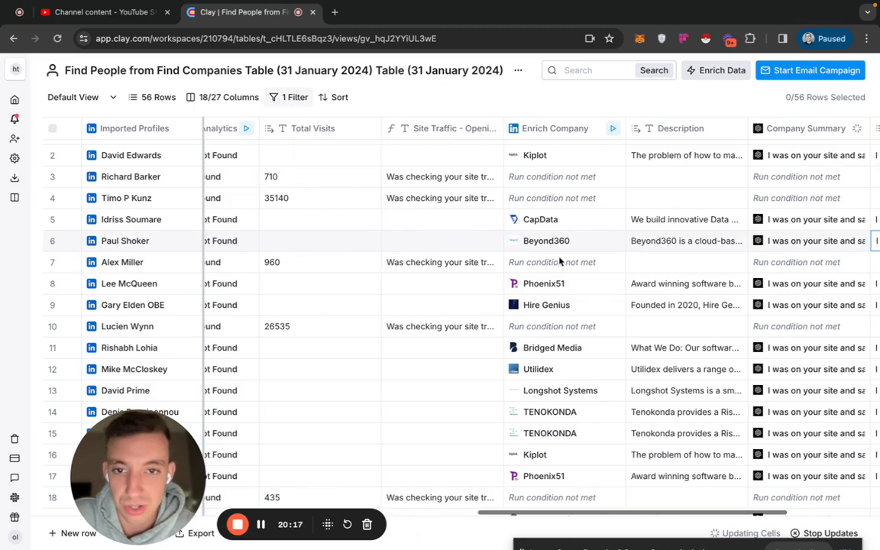
# Step: Review the traffic analytics and Total Visits columns, and read the full site traffic opening line in row 3
pyautogui.hscroll(-6, 562, 261)
pyautogui.hscroll(2, 562, 261)
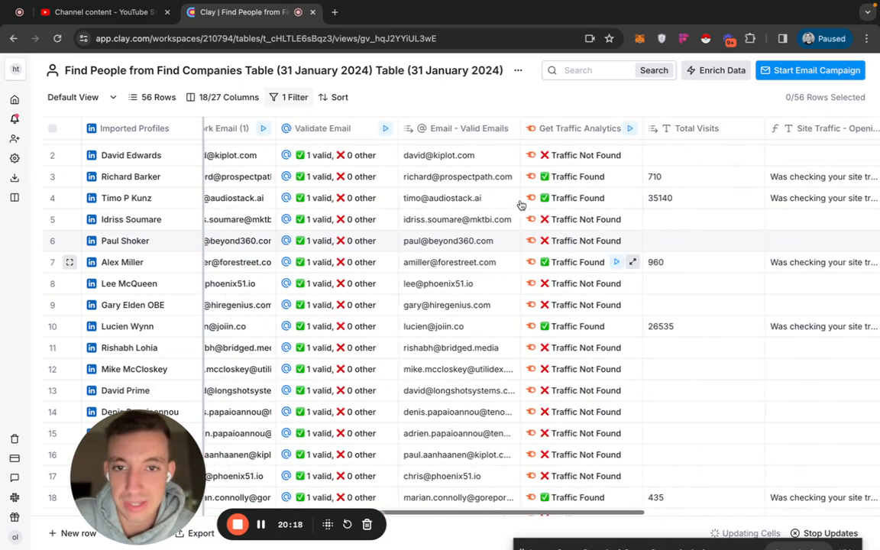
pyautogui.hscroll(1, 526, 174)
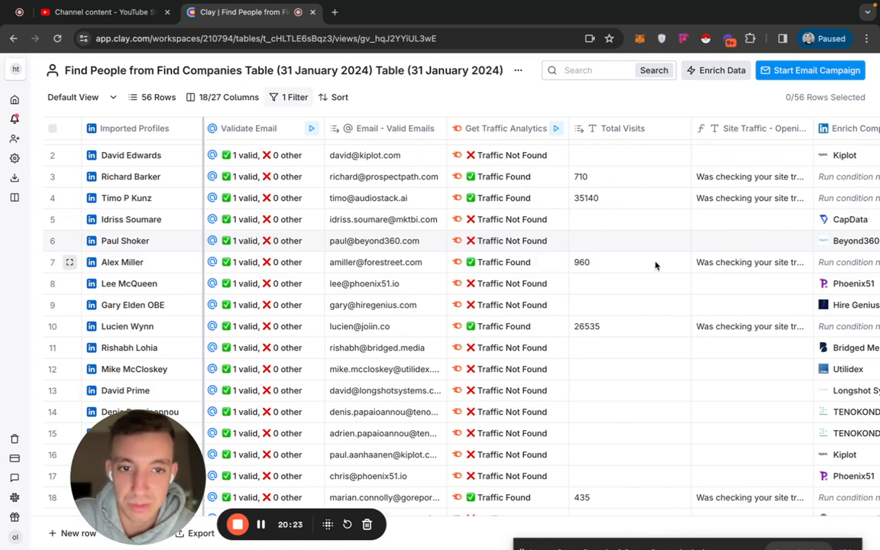
pyautogui.hscroll(2, 656, 265)
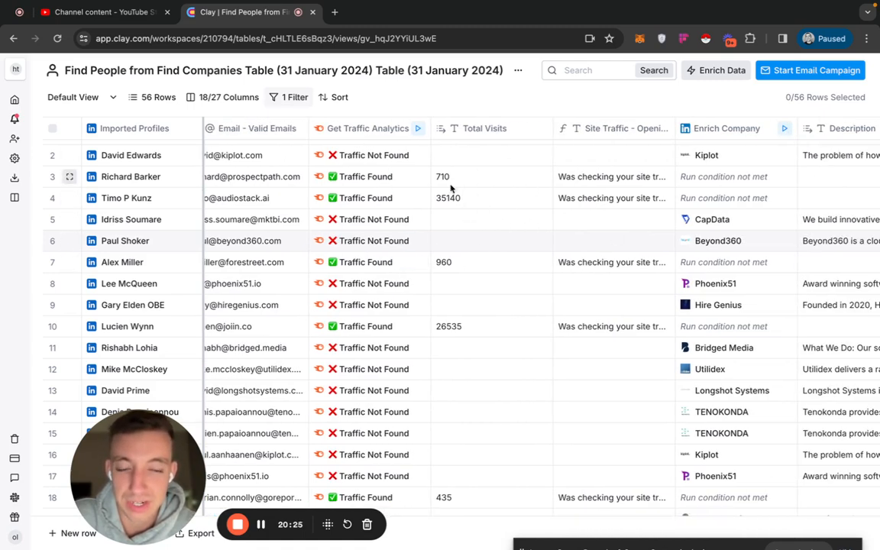
pyautogui.hscroll(1, 496, 192)
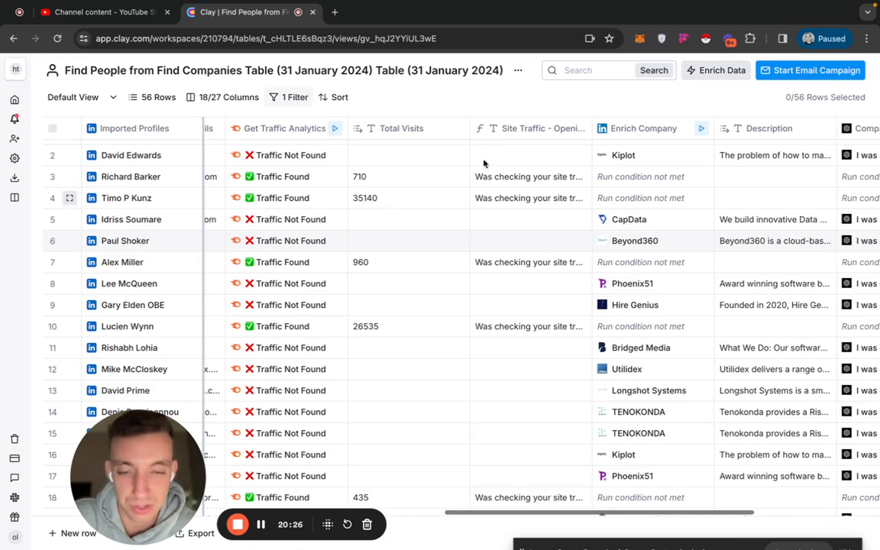
pyautogui.doubleClick(515, 177)
pyautogui.click(535, 283)
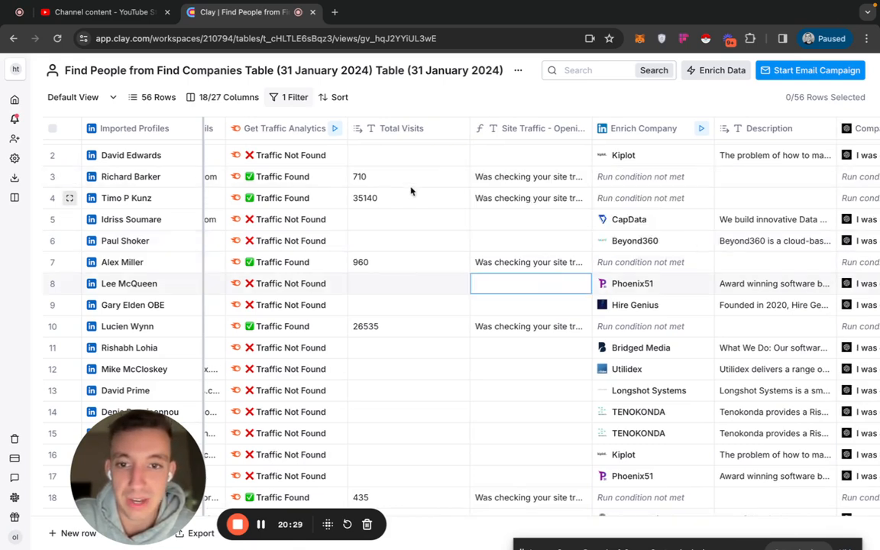
pyautogui.doubleClick(527, 178)
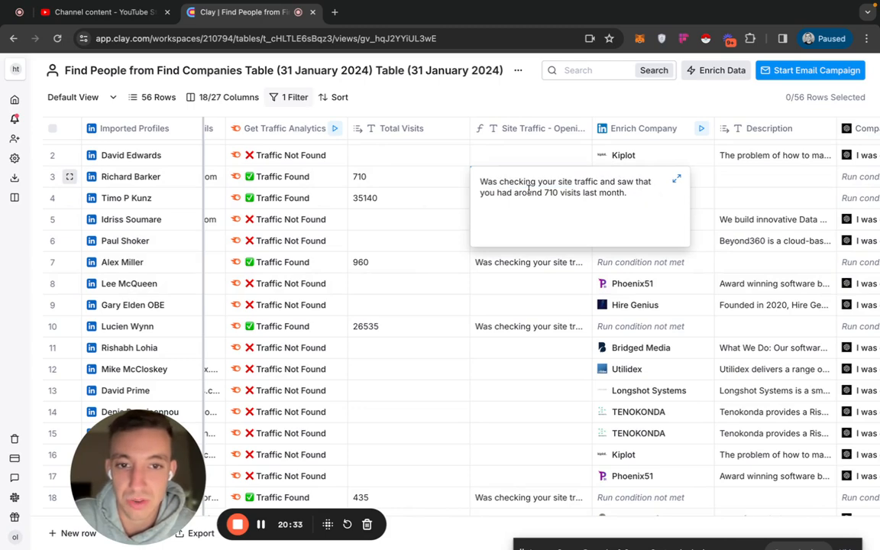
pyautogui.click(547, 265)
# Step: Compare the Enrich Company and Description columns with row 2's full company summary opening line
pyautogui.hscroll(3, 545, 266)
pyautogui.hscroll(1, 546, 266)
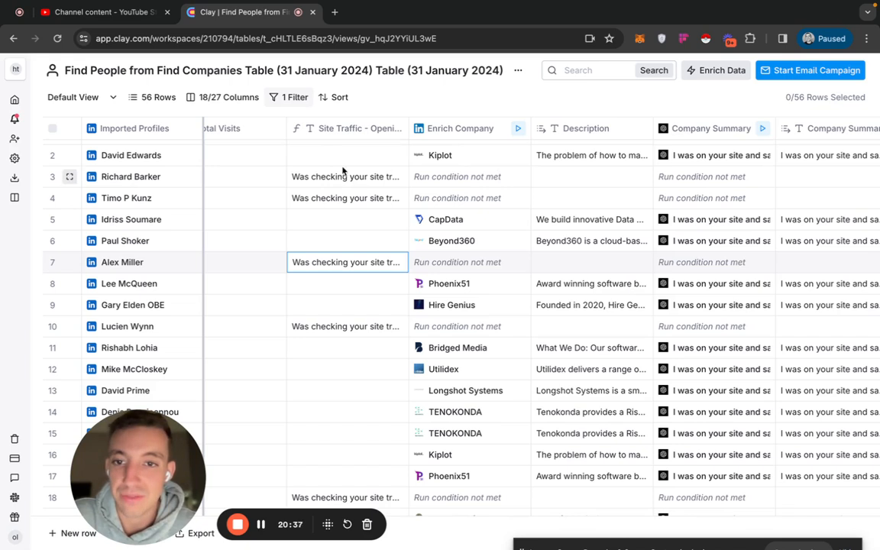
pyautogui.hscroll(1, 588, 184)
pyautogui.hscroll(2, 588, 185)
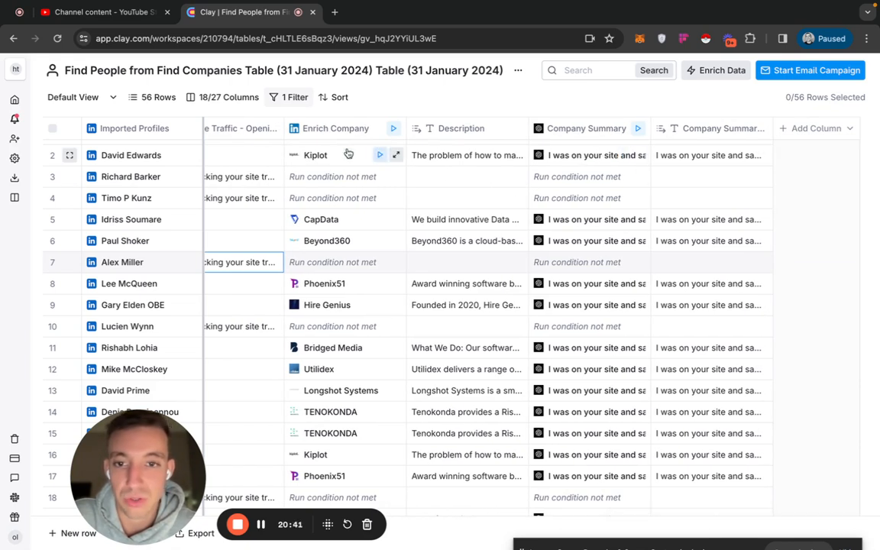
pyautogui.click(715, 157)
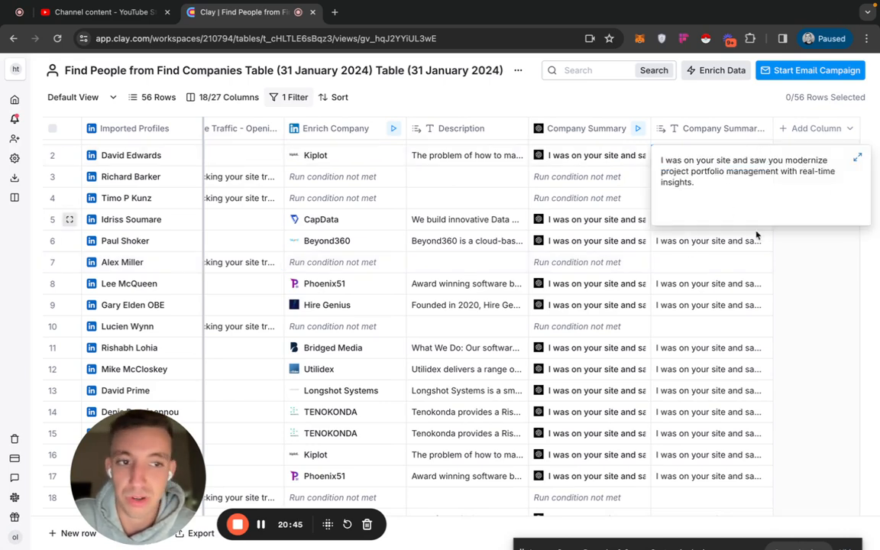
pyautogui.click(713, 243)
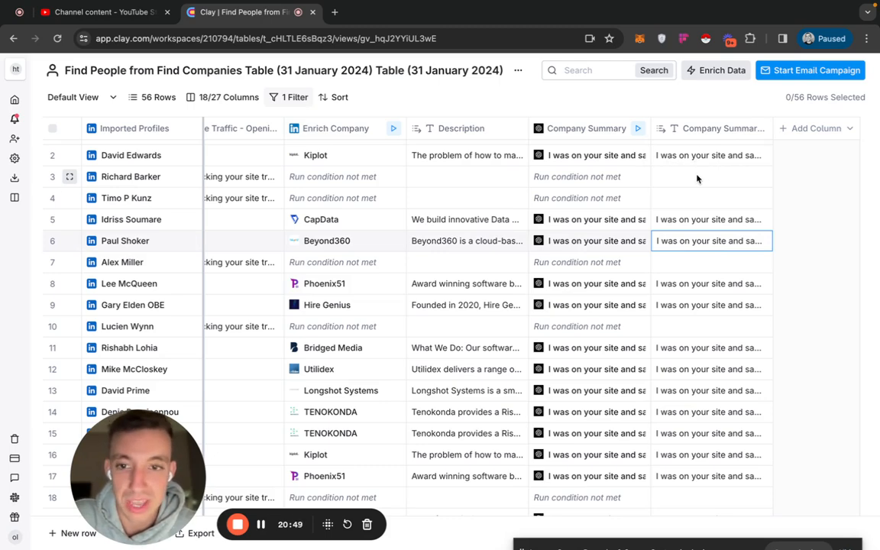
# Step: Examine the whole table from profile details and valid emails through to the site traffic and company summary opening lines
pyautogui.hscroll(-5, 448, 220)
pyautogui.hscroll(-2, 448, 220)
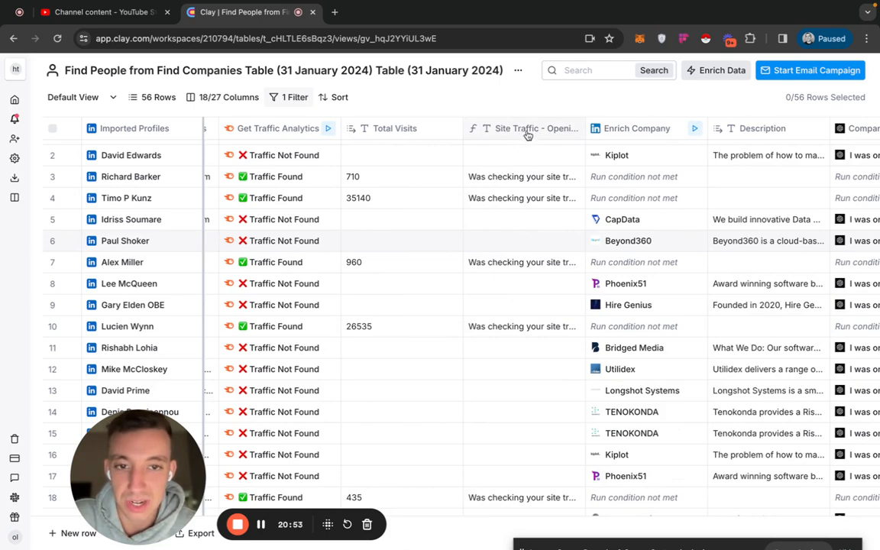
pyautogui.hscroll(5, 523, 136)
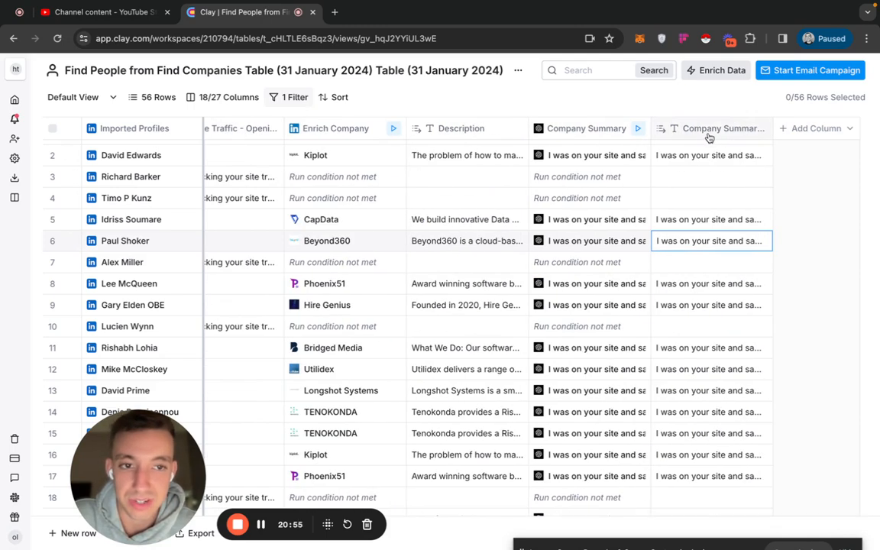
pyautogui.hscroll(-5, 576, 230)
pyautogui.hscroll(2, 491, 185)
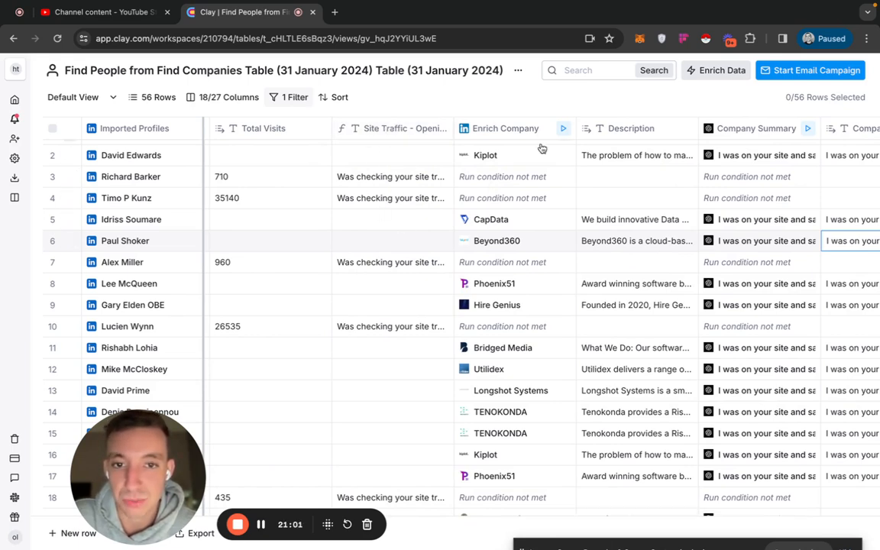
pyautogui.hscroll(4, 535, 206)
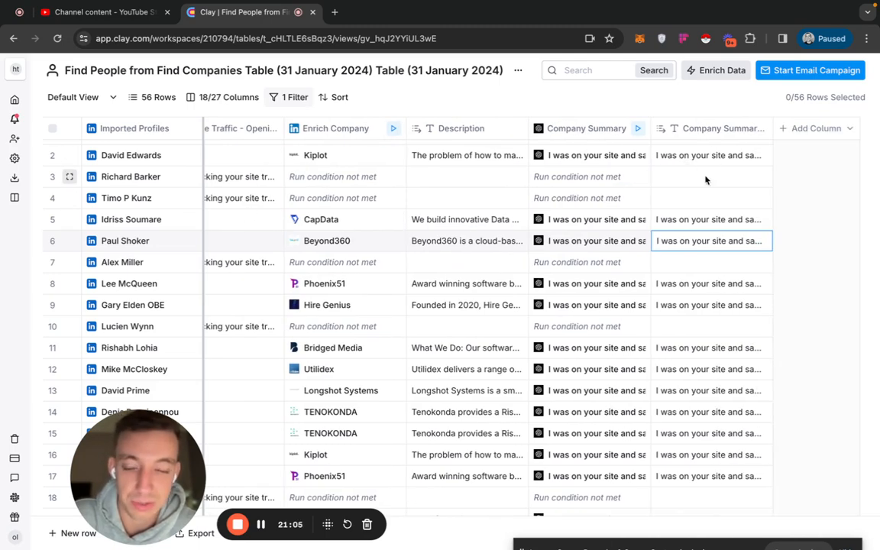
pyautogui.hscroll(-5, 639, 267)
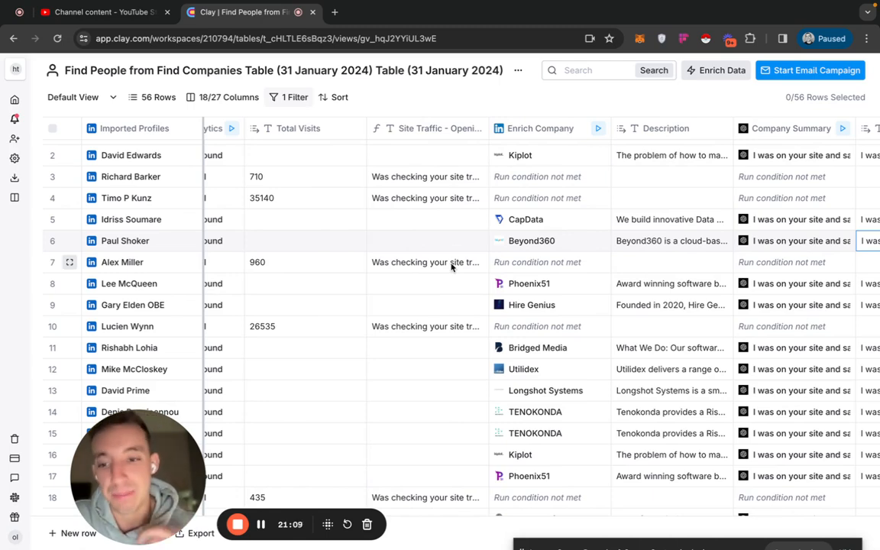
pyautogui.hscroll(-6, 450, 265)
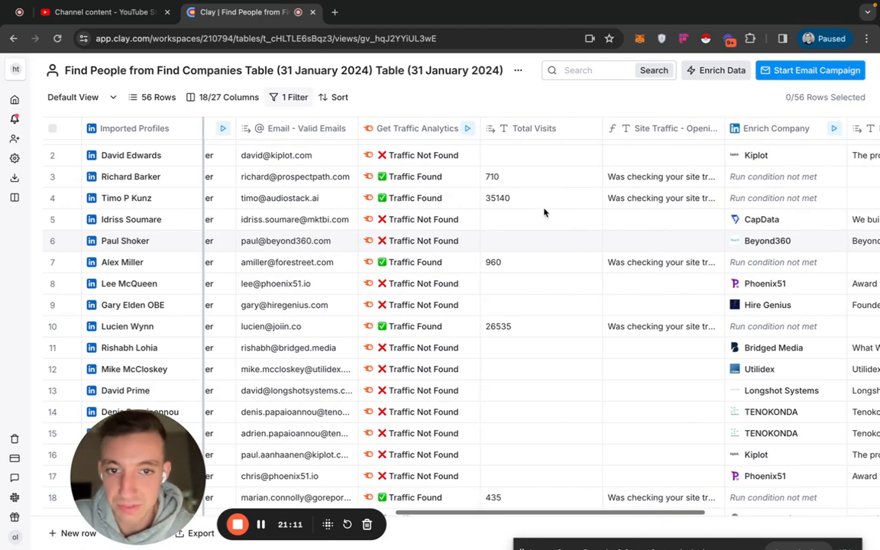
pyautogui.hscroll(10, 581, 206)
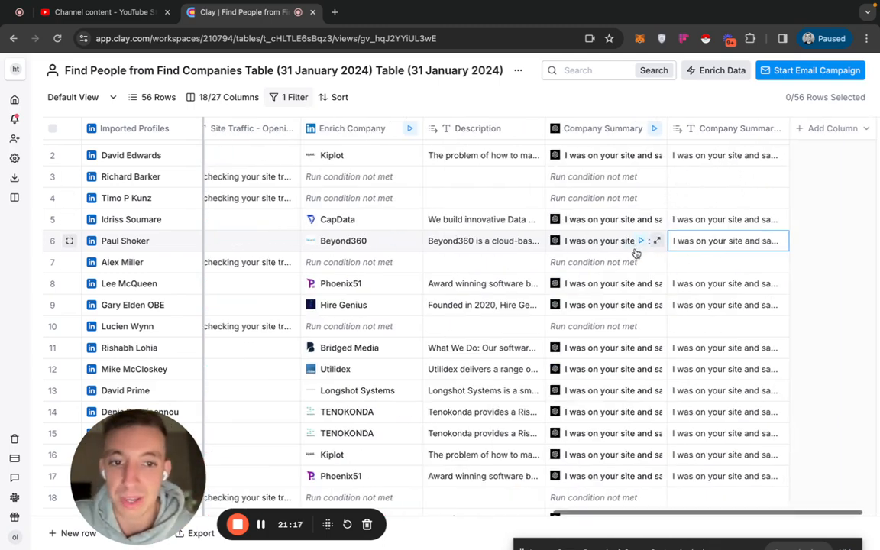
pyautogui.hscroll(-15, 636, 253)
pyautogui.scroll(1, 636, 253)
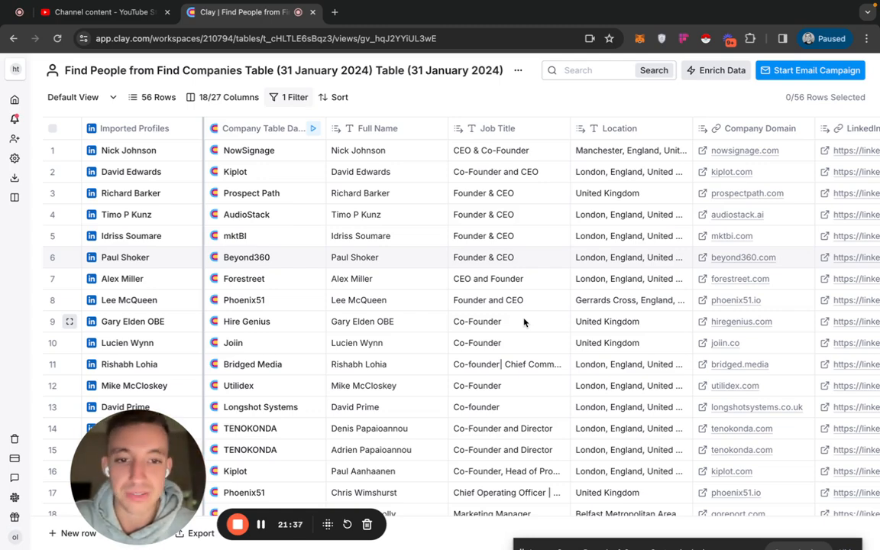
pyautogui.hscroll(15, 525, 323)
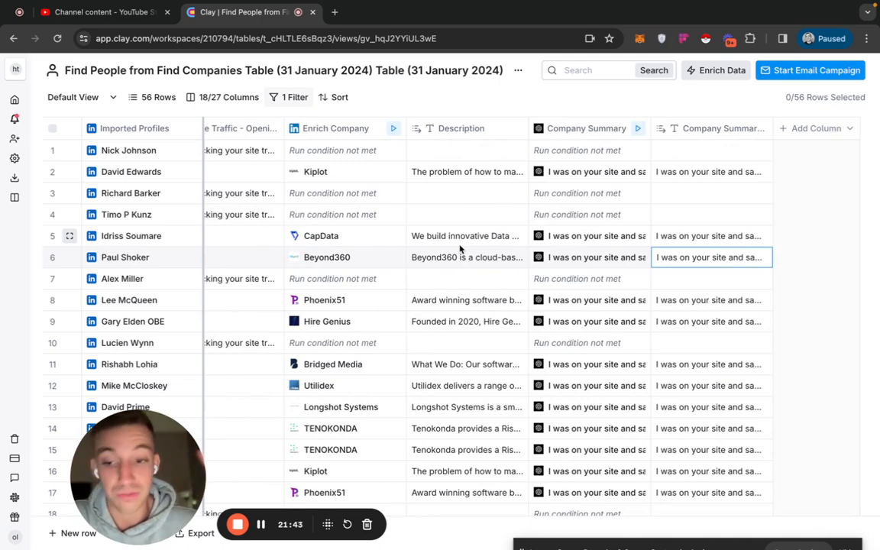
pyautogui.hscroll(-8, 461, 248)
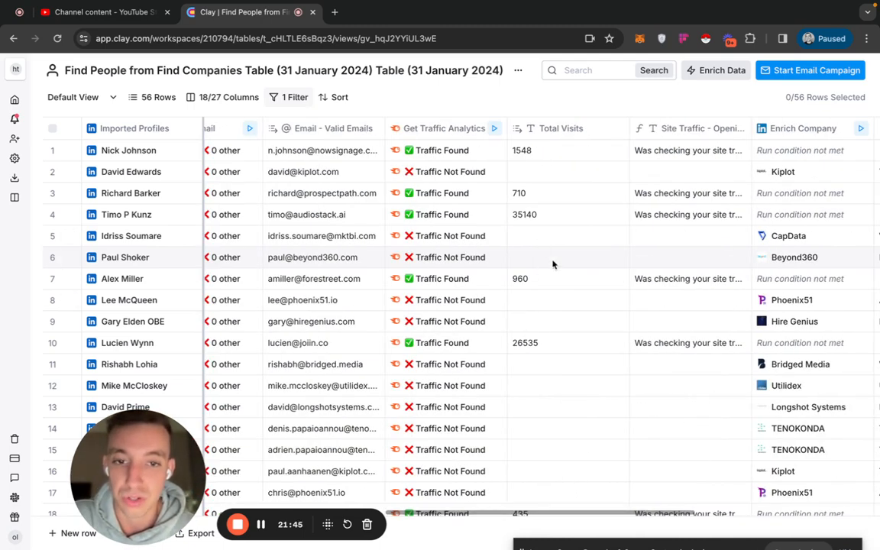